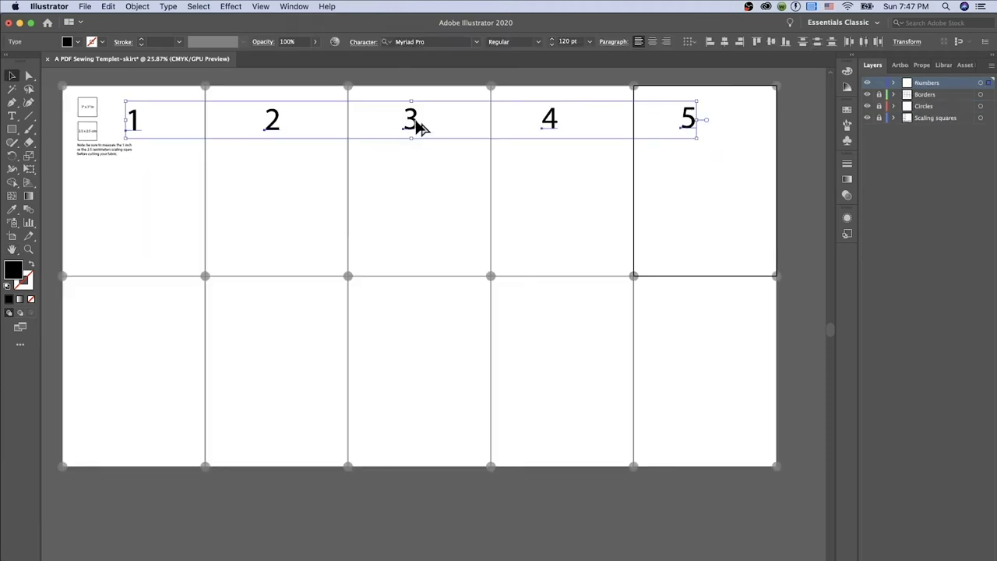
Copy the row of numbers 1 to 5 down onto the lower row of artboards.
left_click_drag(417, 127, 422, 323)
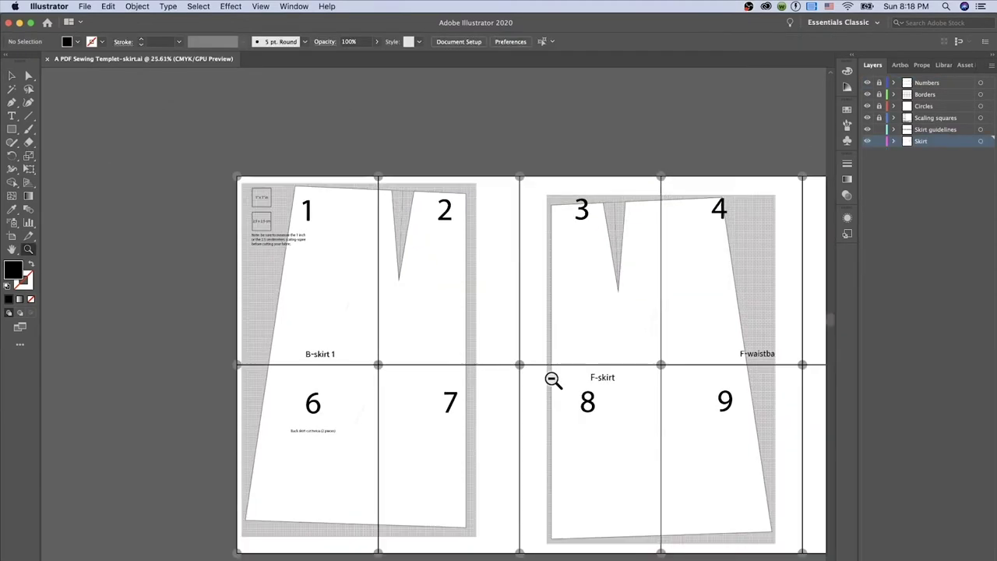
left_click(12, 250)
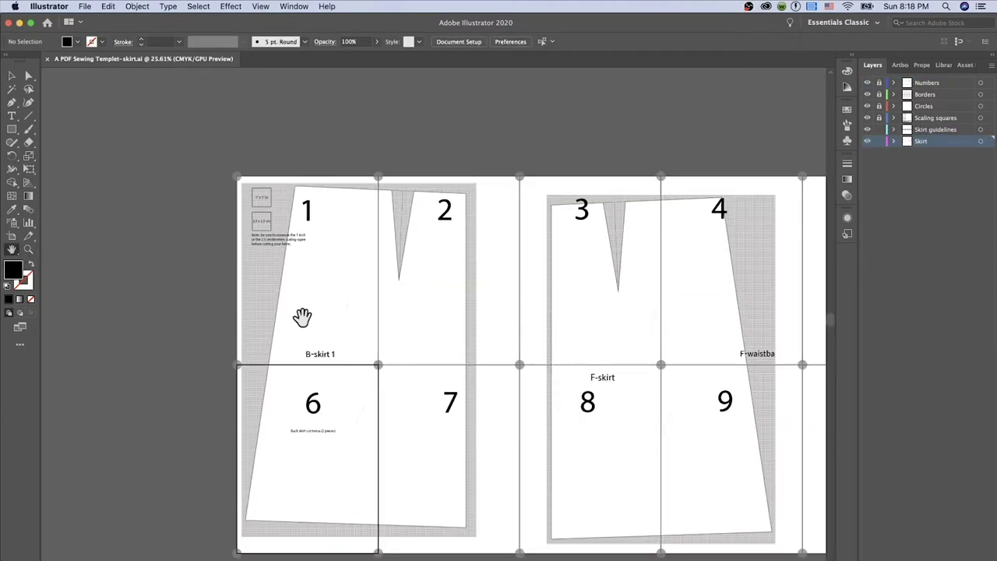
left_click_drag(682, 334, 519, 335)
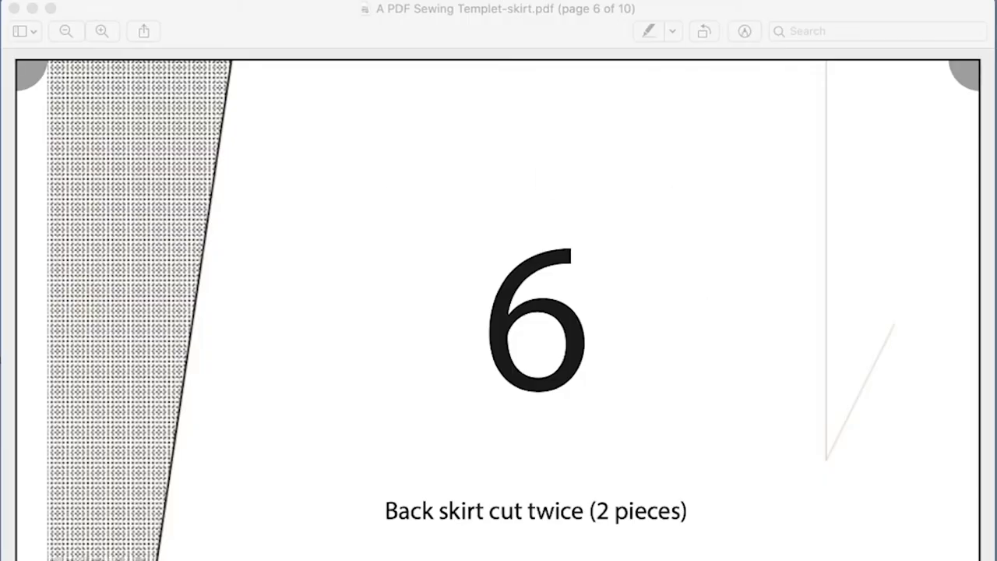
scroll(771, 507, "up", 10)
scroll(764, 511, "up", 5)
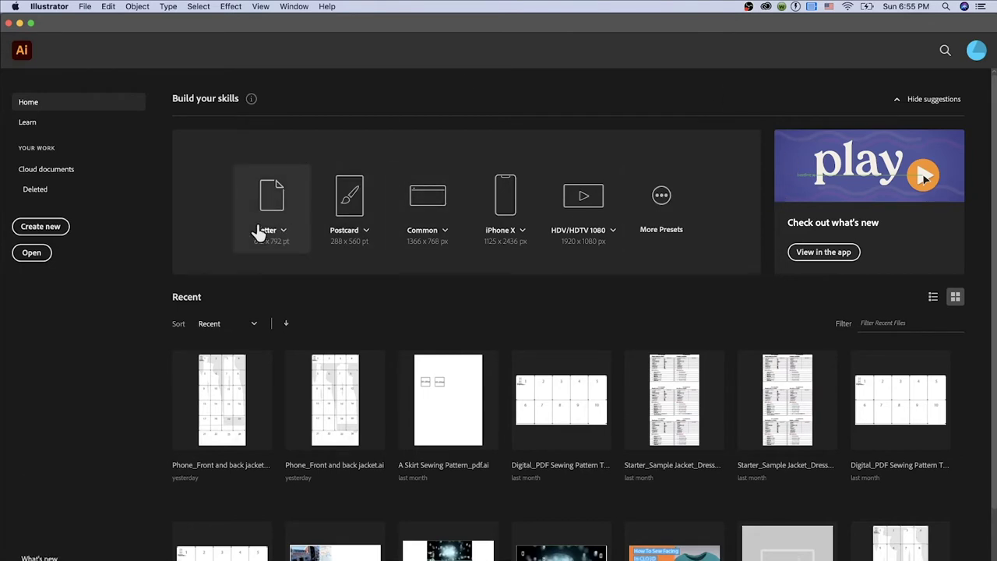
Start a new document from the Letter print preset and name it "A PDF Sewing Templet-skirt".
left_click(663, 201)
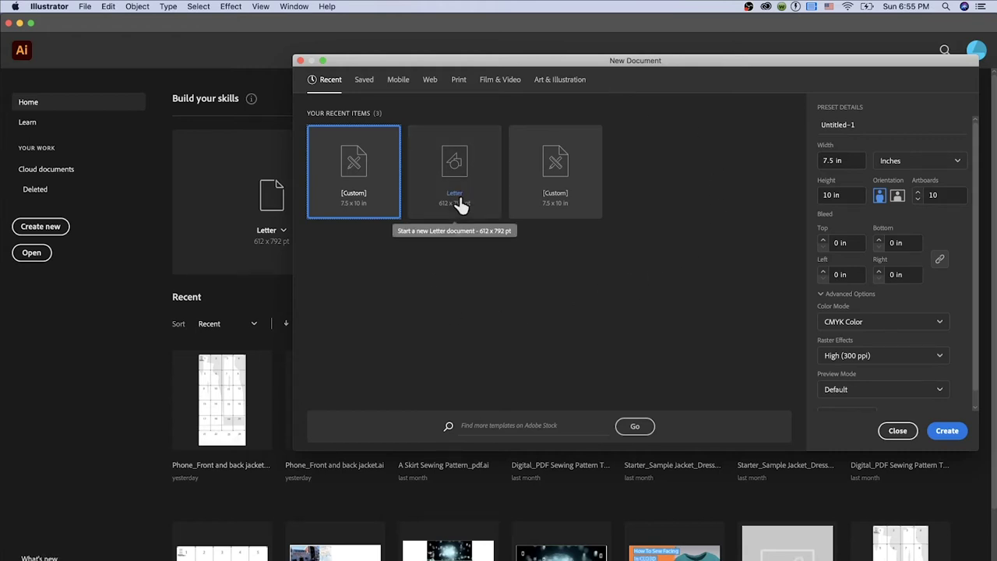
left_click(459, 88)
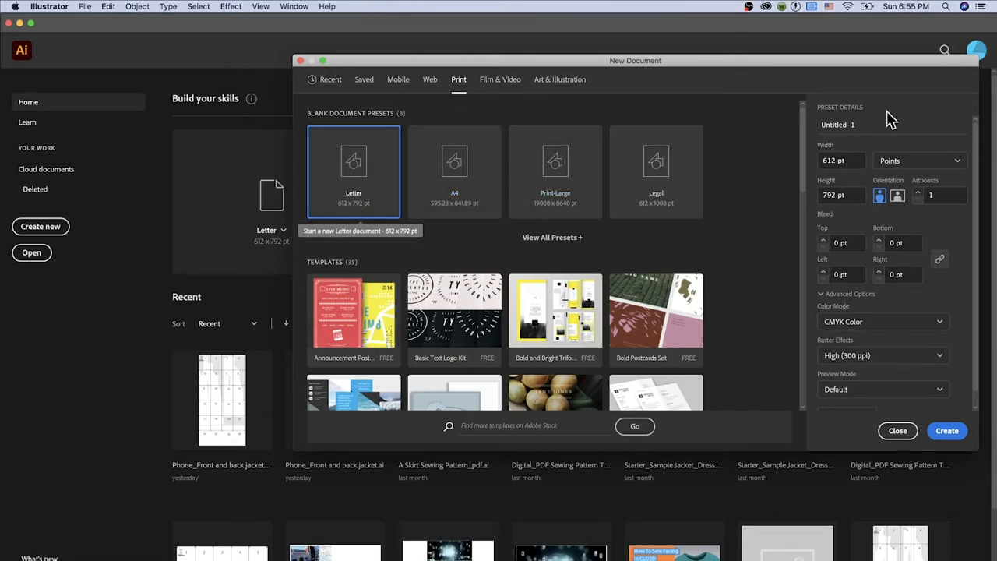
left_click(851, 126)
key("BackSpace")
key("BackSpace")
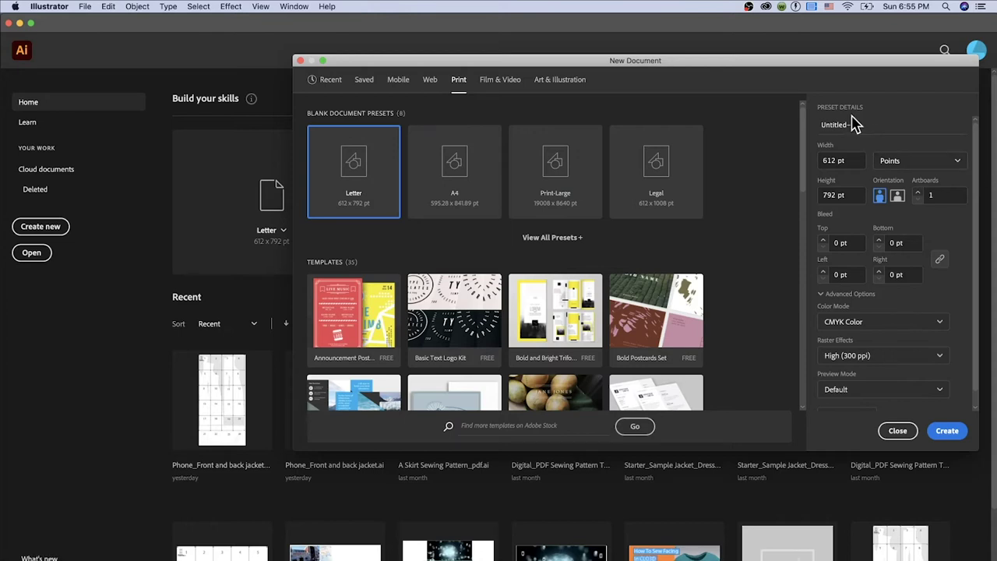
type("-1")
left_click_drag(859, 127, 820, 127)
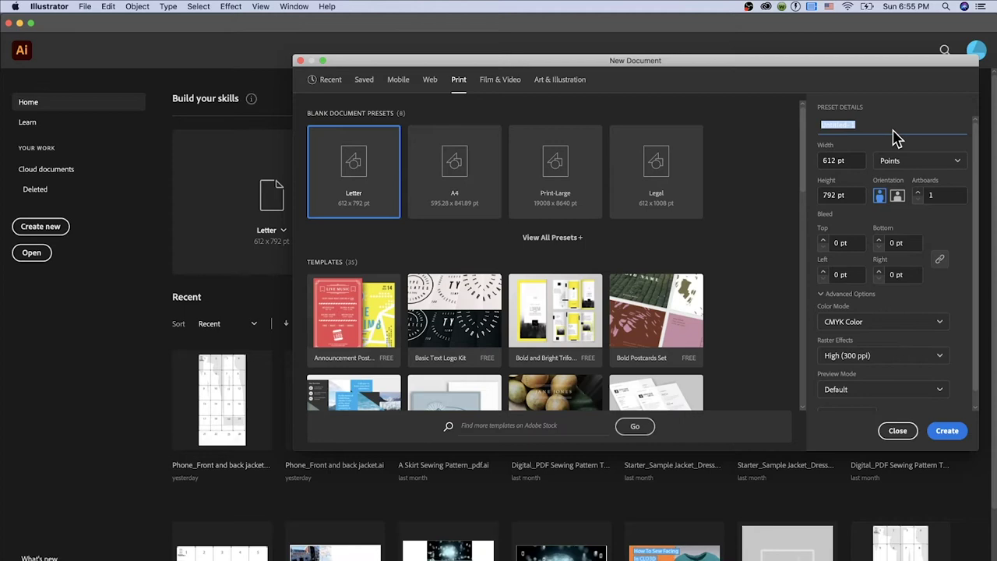
type("A PDF Sewing Templet")
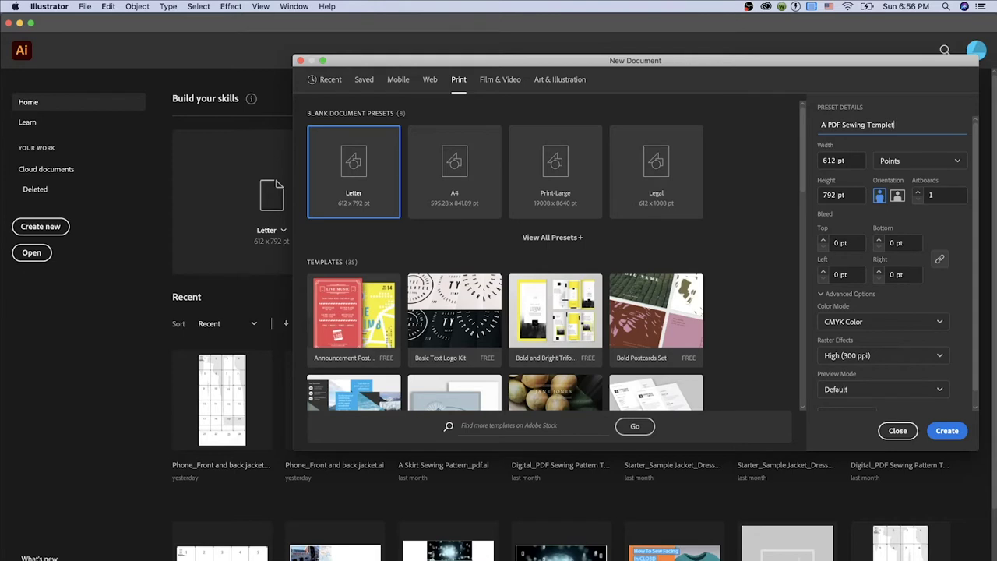
type("-skirt")
Set the new document's units to inches, with a width of 7.5 in and a height of 10 in.
left_click(943, 169)
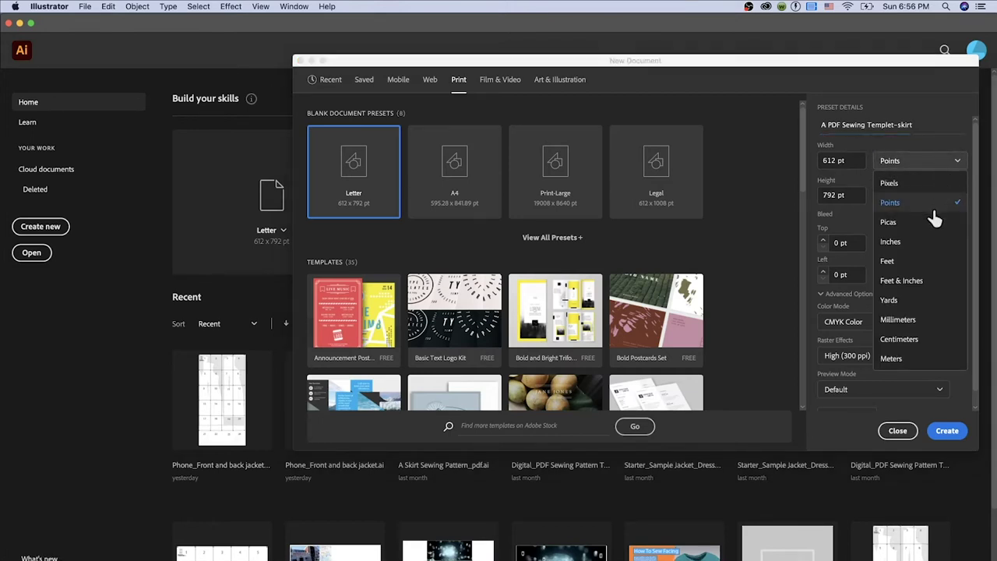
left_click(913, 243)
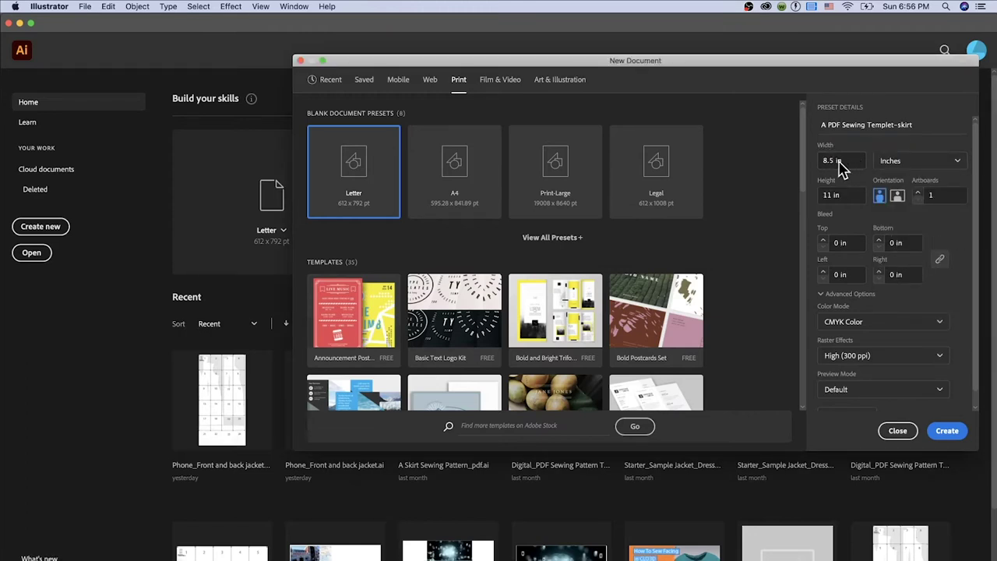
left_click(842, 161)
key("shift+Left")
key("shift+Left")
key("shift+Left")
key("shift+Left")
key("shift+Left")
key("shift+Left")
type("7")
key("Tab")
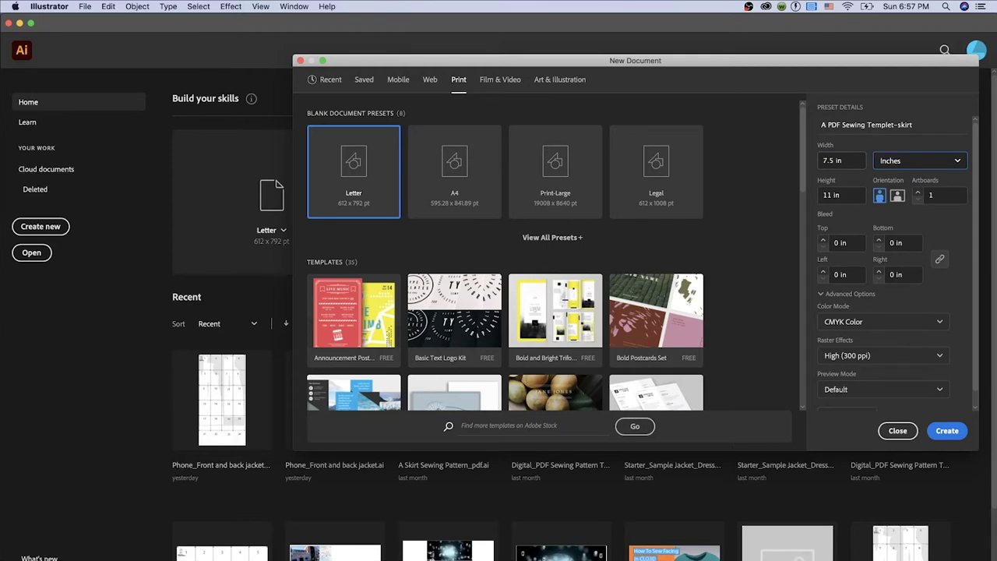
key("Tab")
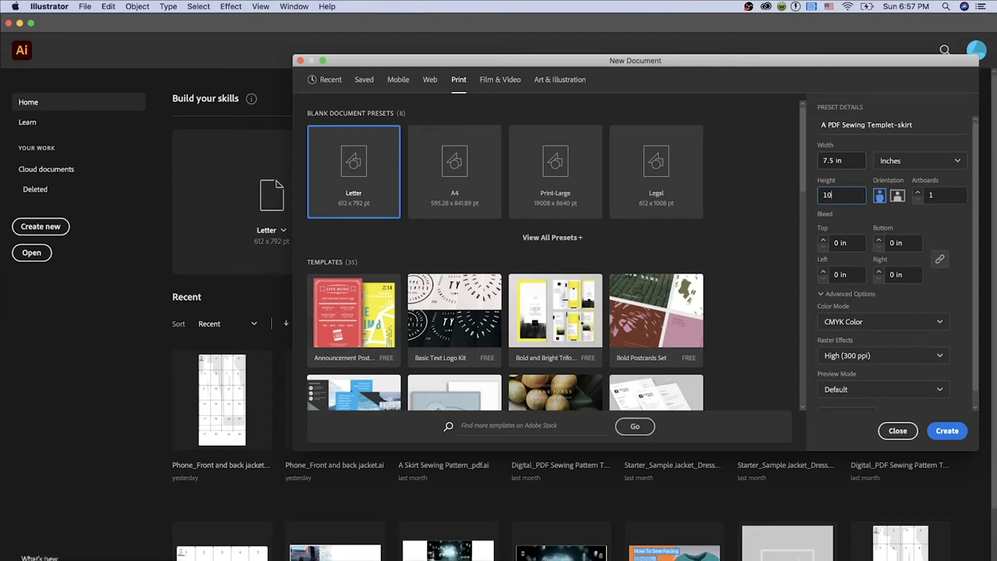
key("Tab")
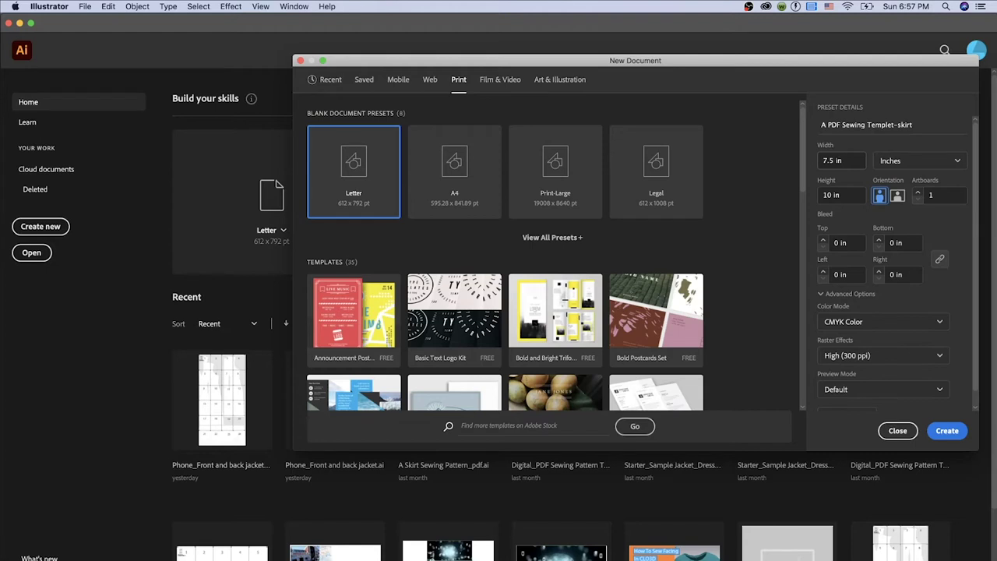
Create the document with 10 artboards arranged in 5 columns with 0 in spacing.
left_click(942, 194)
type("0")
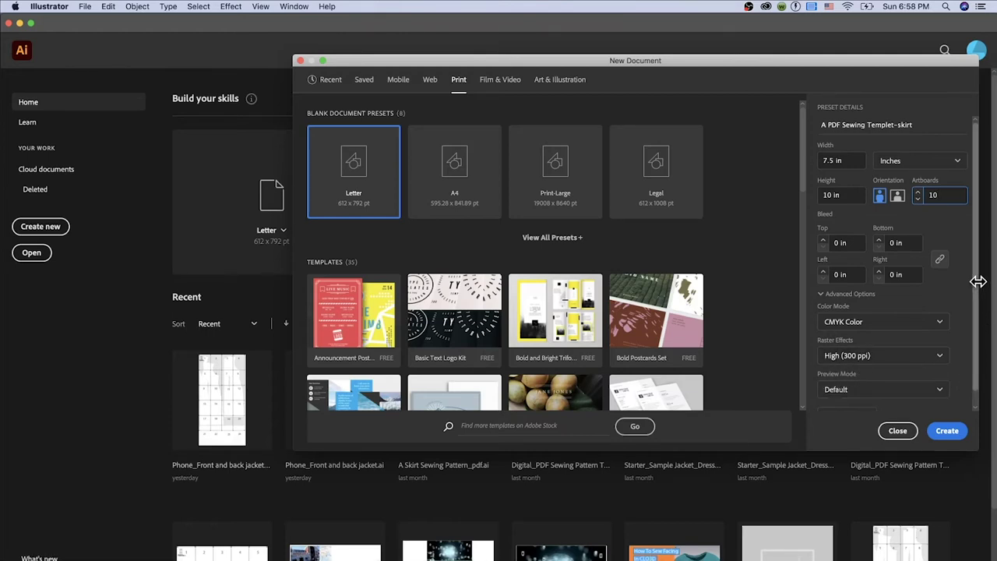
left_click_drag(978, 278, 979, 309)
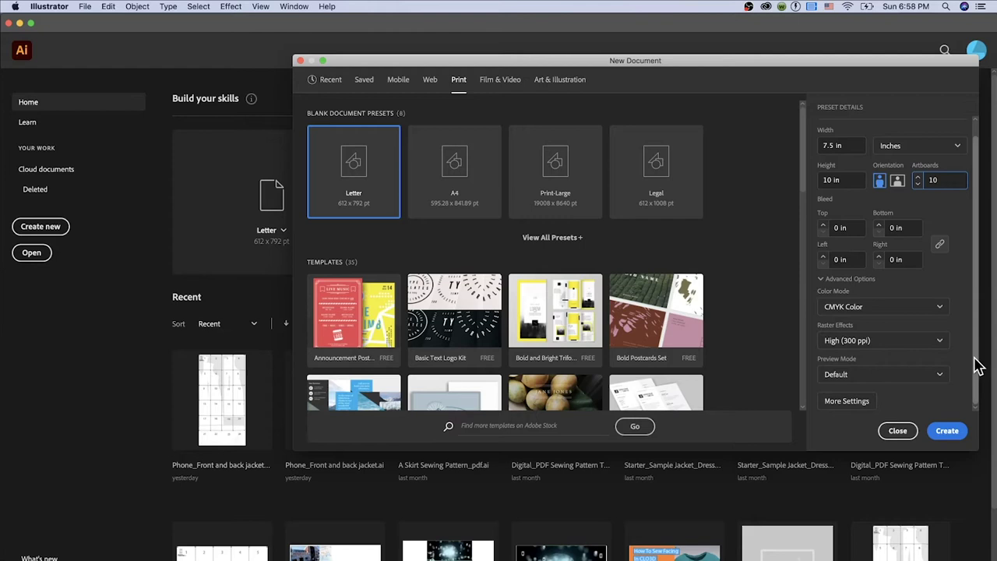
left_click(849, 410)
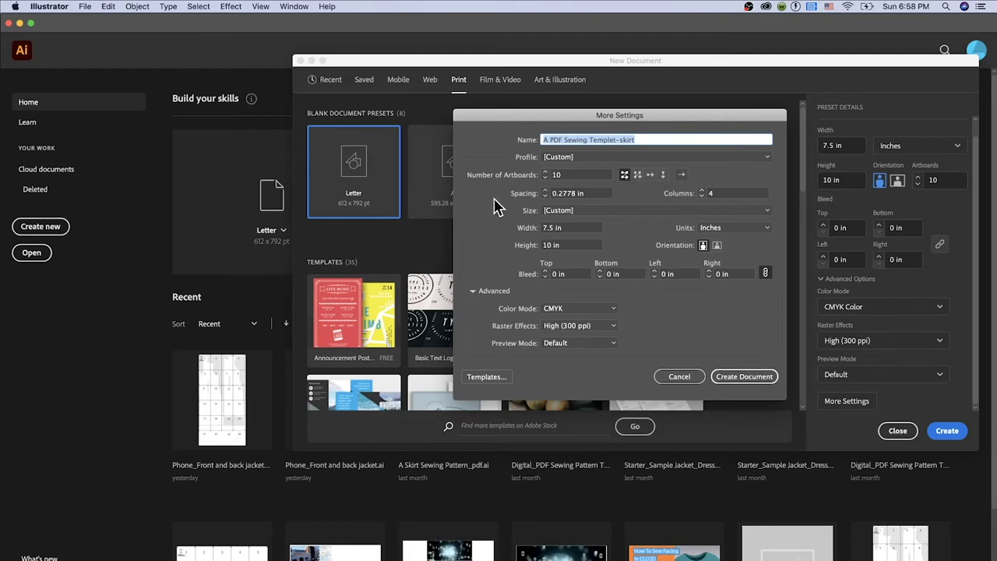
left_click(597, 196)
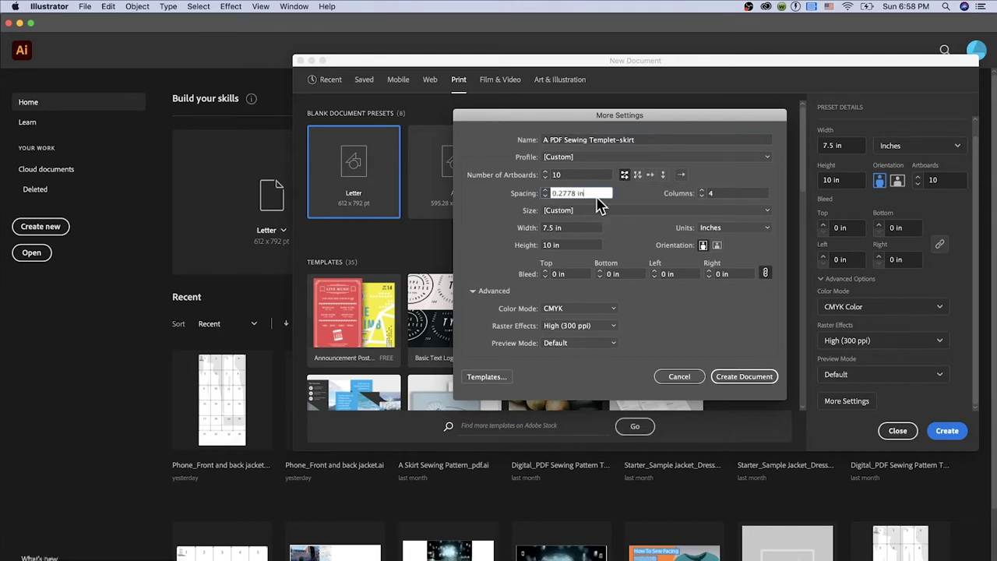
left_click_drag(596, 195, 548, 194)
type("0")
key("Tab")
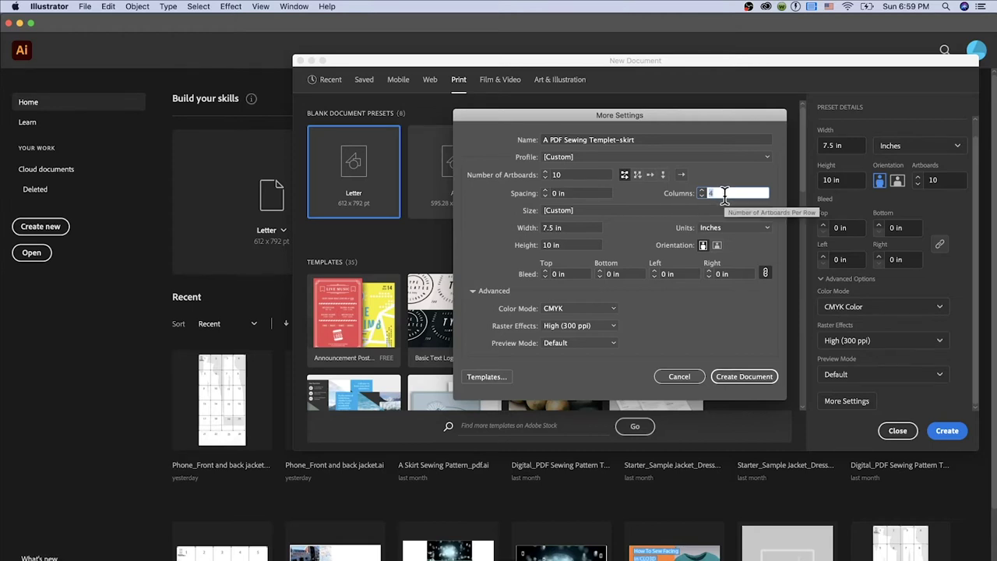
type("5")
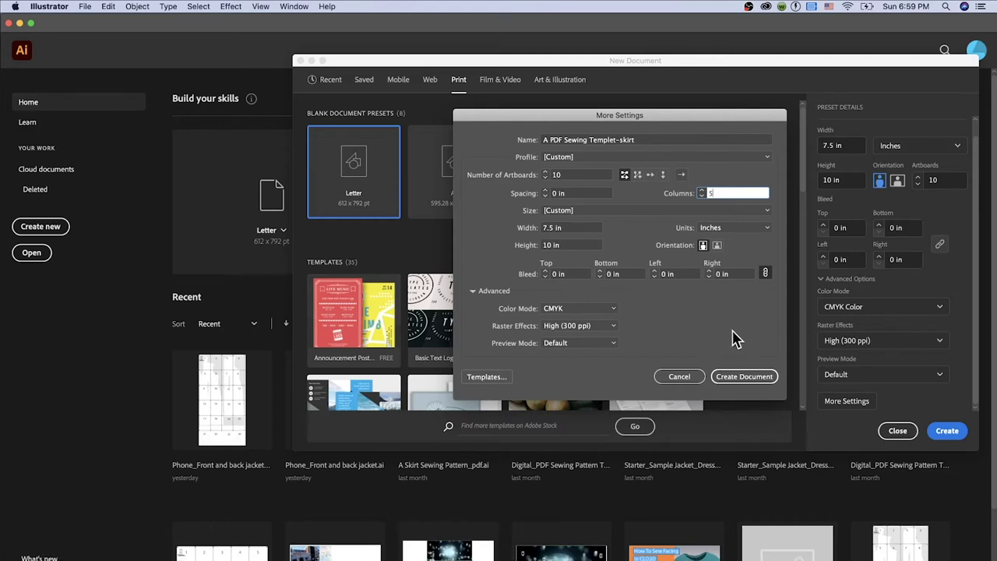
left_click(752, 385)
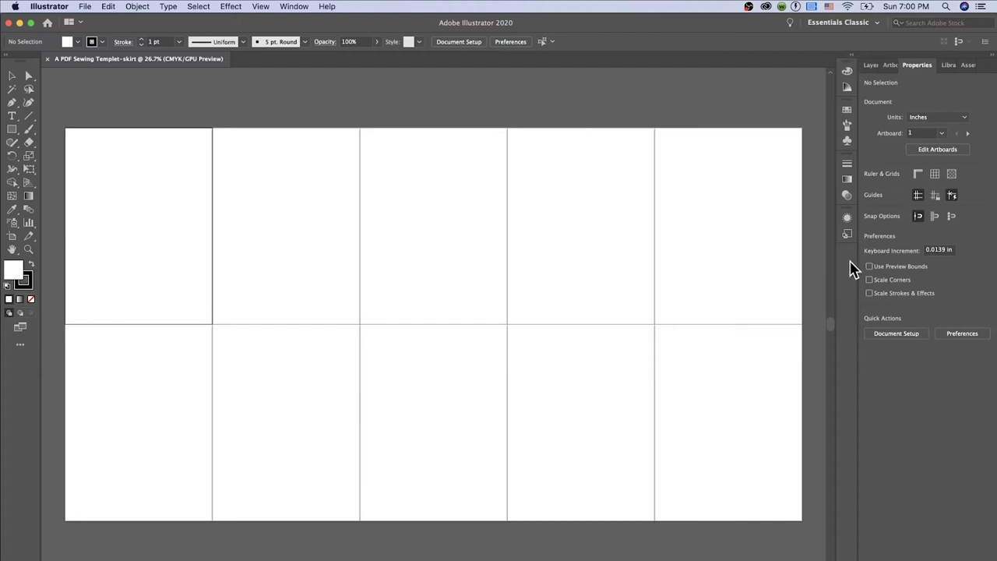
Rename the document's only layer as "Scaling squares".
left_click(871, 67)
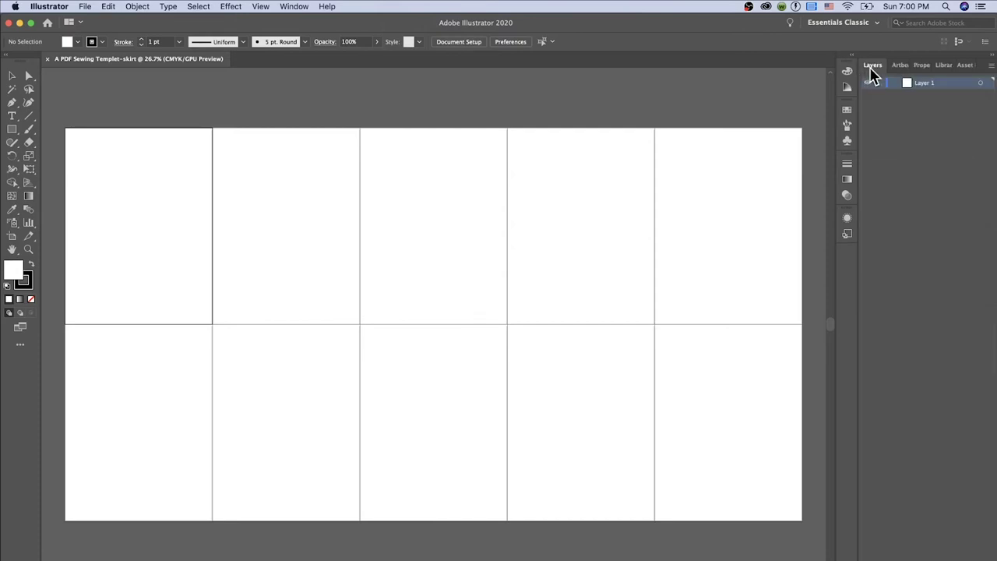
double_click(928, 85)
type("S")
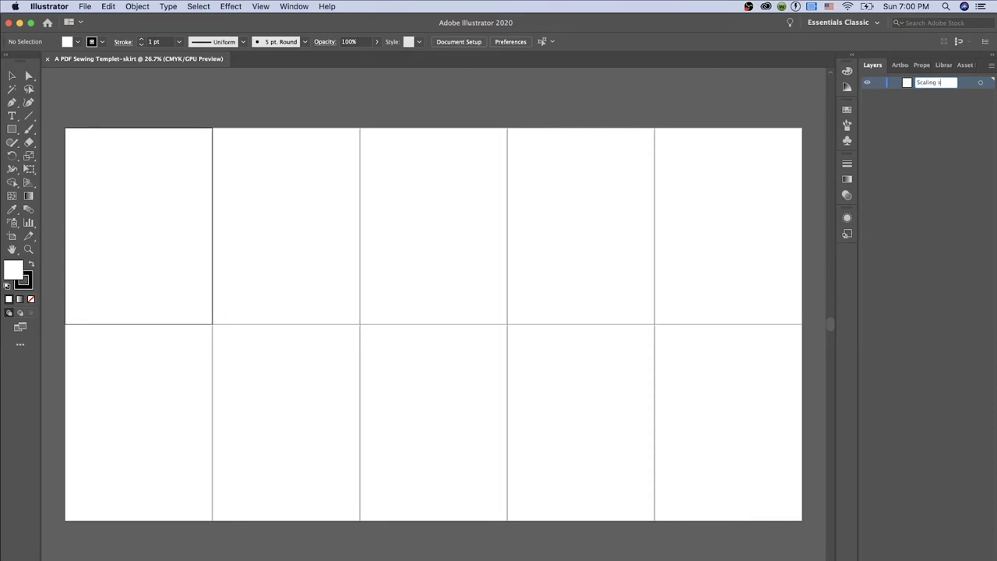
type("caling squares")
key("Return")
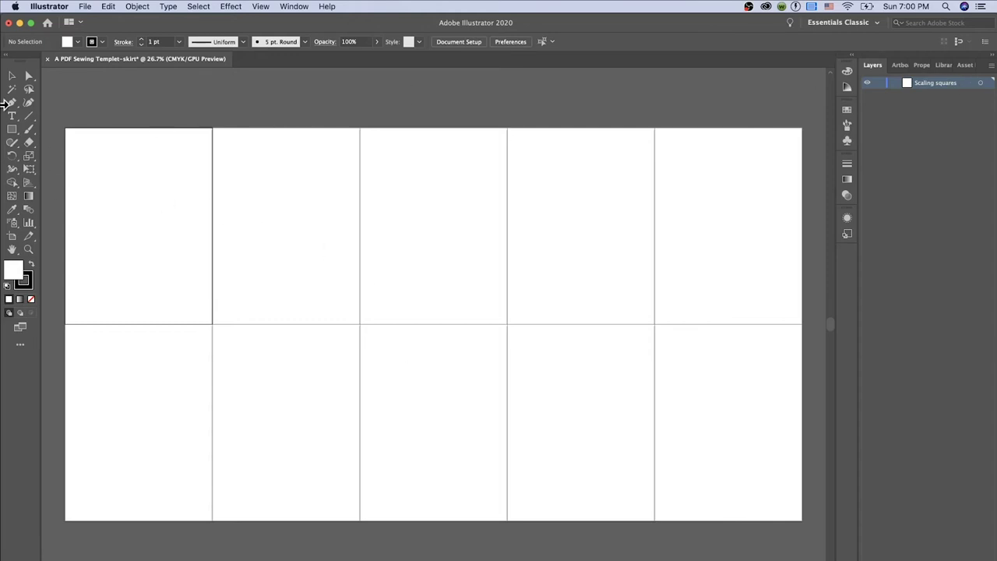
Add a 1 in by 1 in square in the upper part of the first artboard.
left_click(13, 131)
left_click(113, 173)
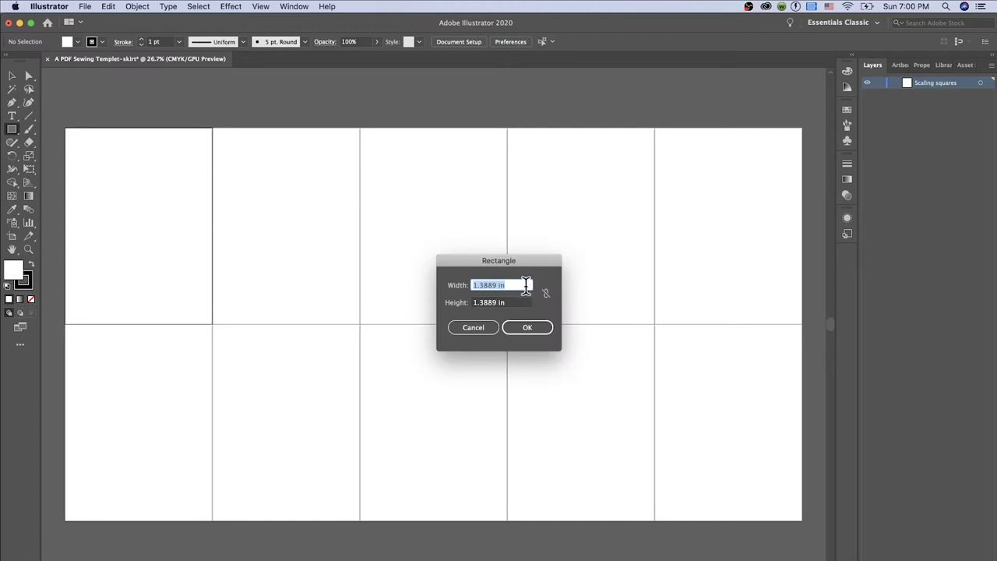
type("1 ")
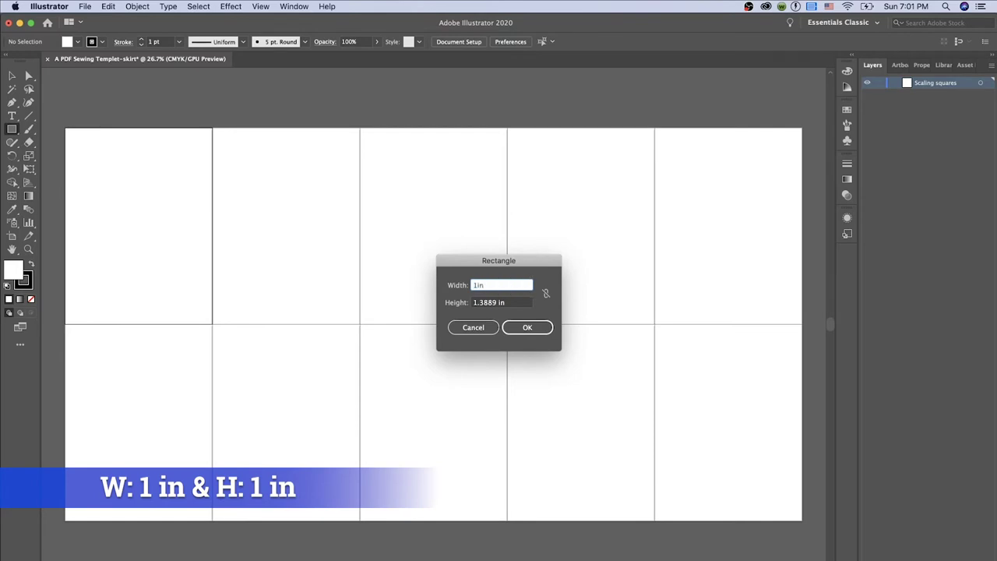
type("in")
key("Tab")
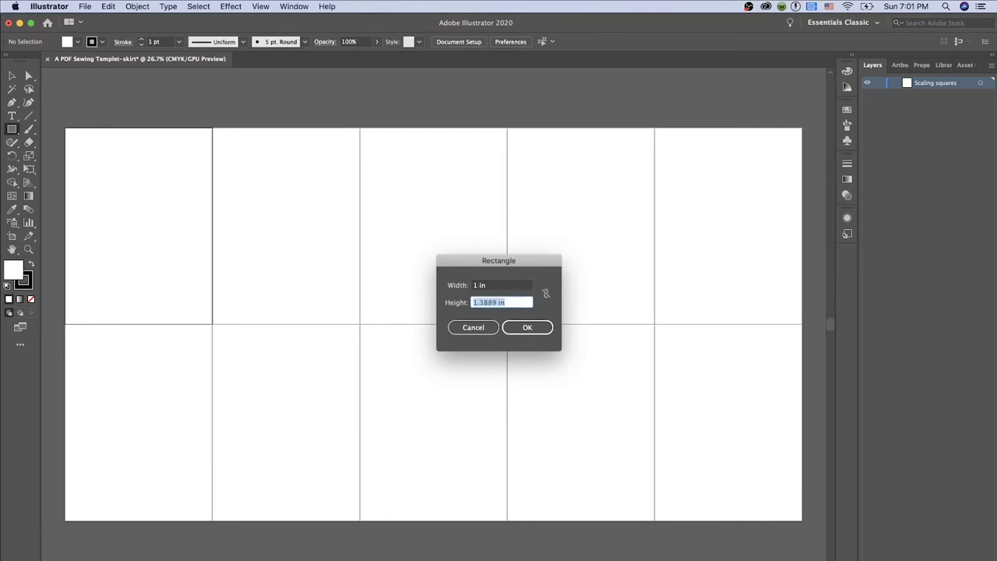
type("1")
key("Return")
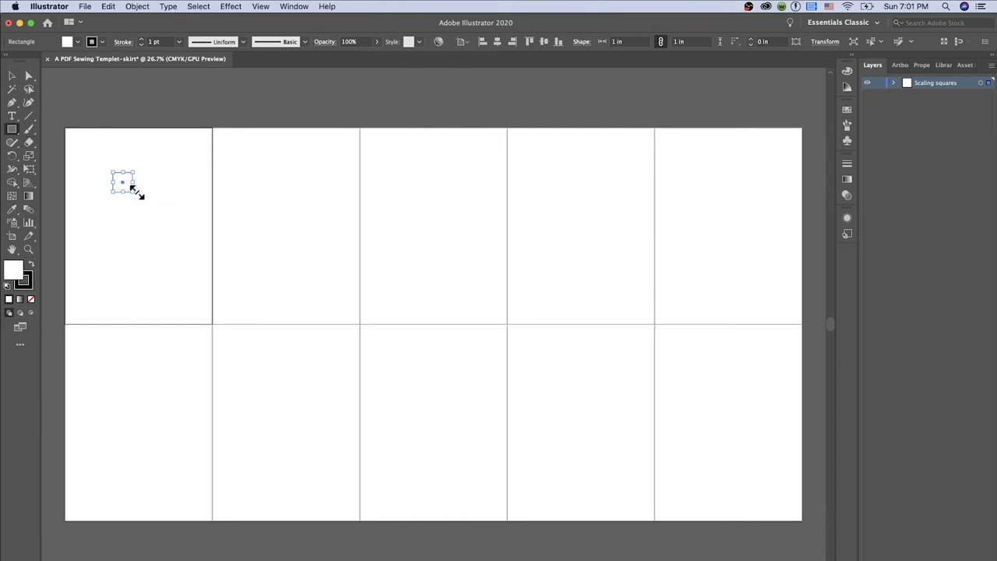
Set the 1-inch square's fill to None.
left_click(103, 43)
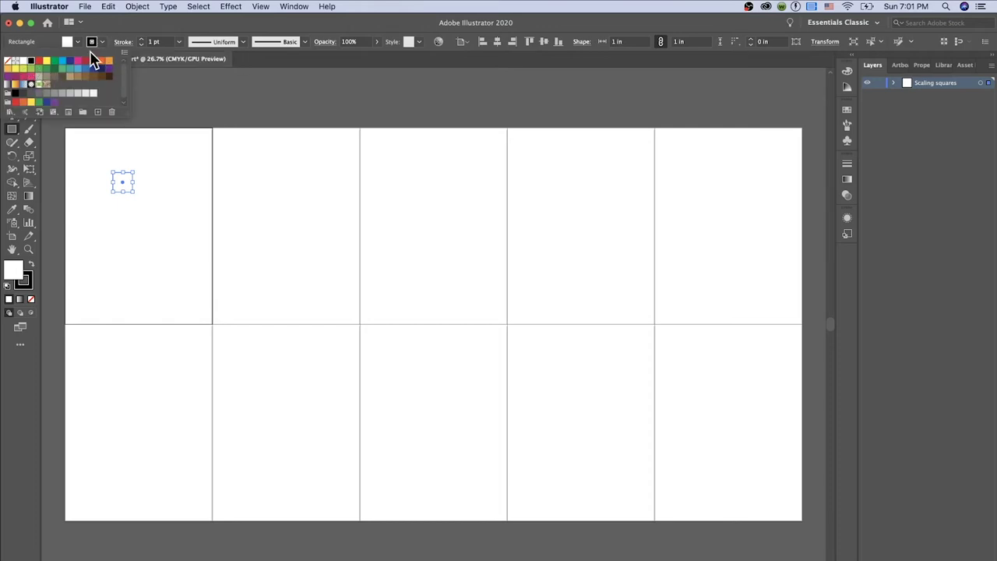
left_click(78, 43)
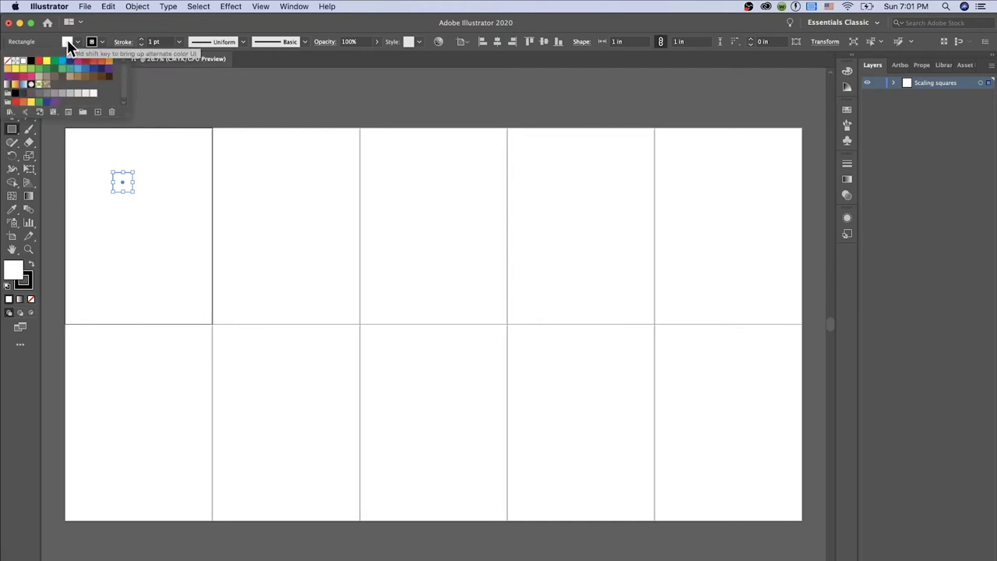
left_click(7, 61)
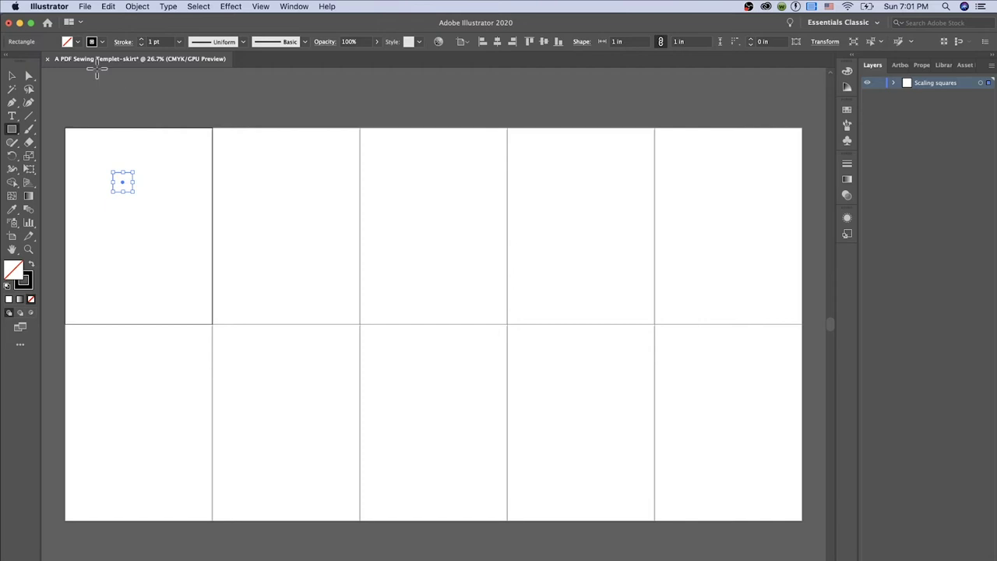
left_click(12, 76)
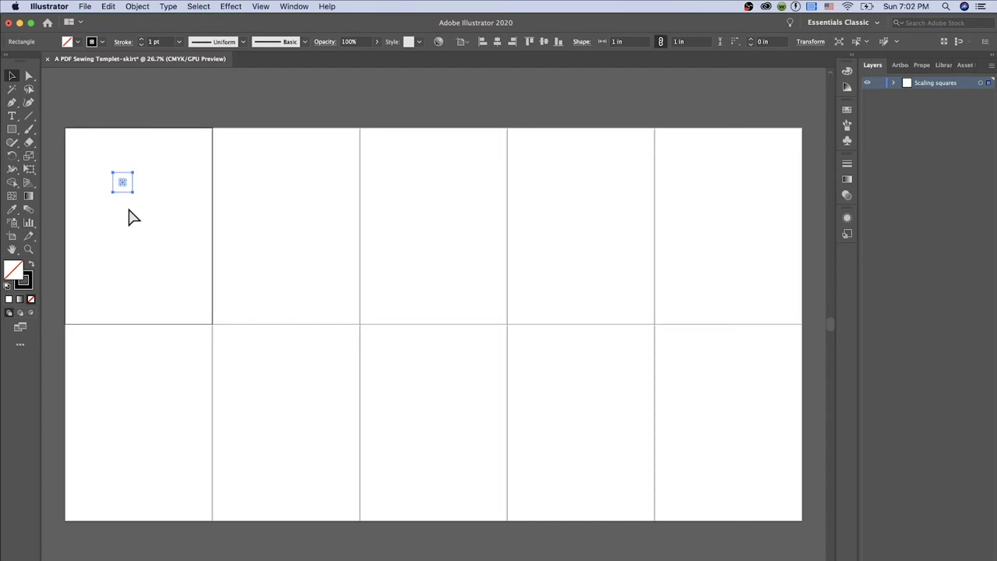
Add the text label 1" x 1" in inside the 1-inch square.
key("super+1")
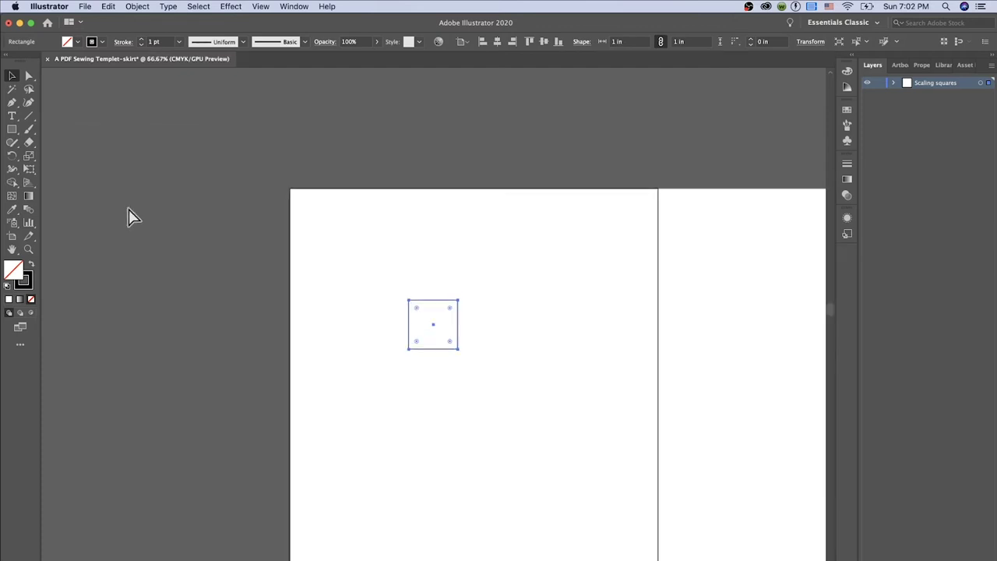
key("super+equal")
key("super+1")
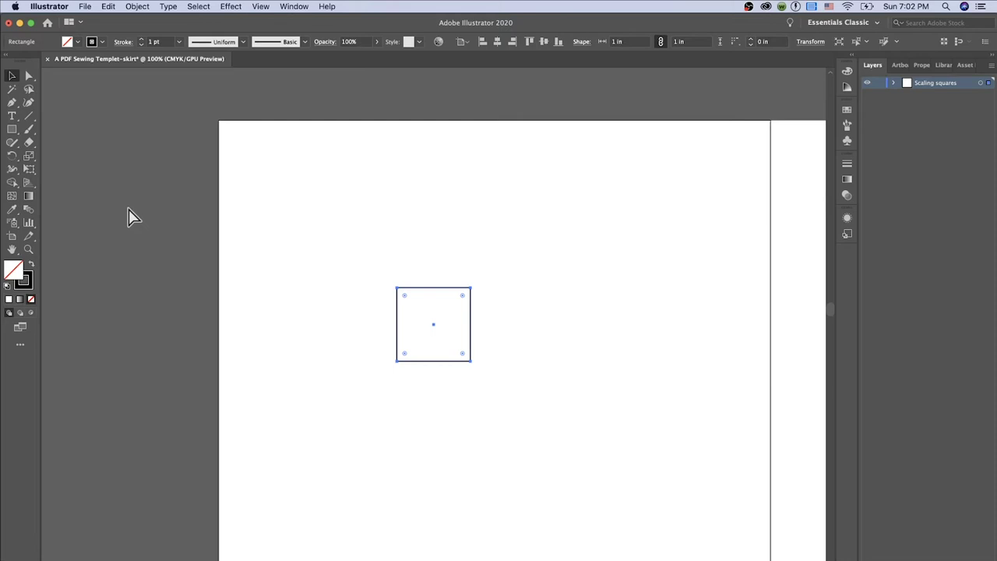
left_click(12, 119)
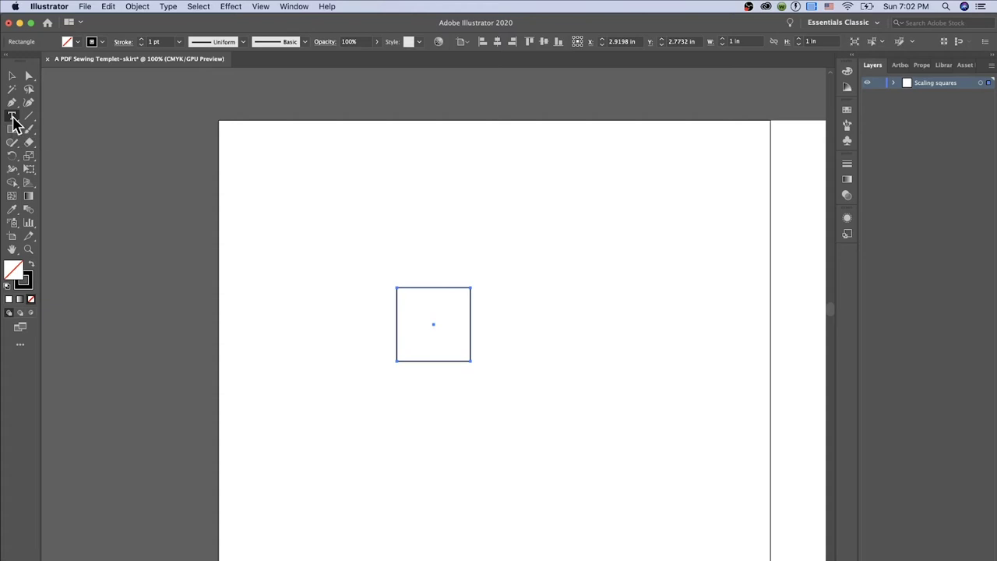
left_click(411, 331)
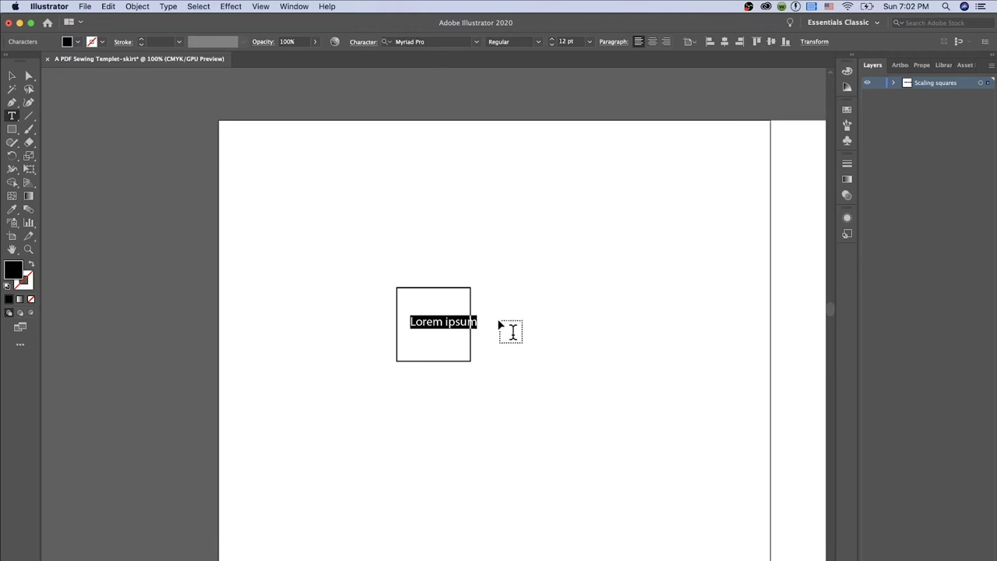
type("1")
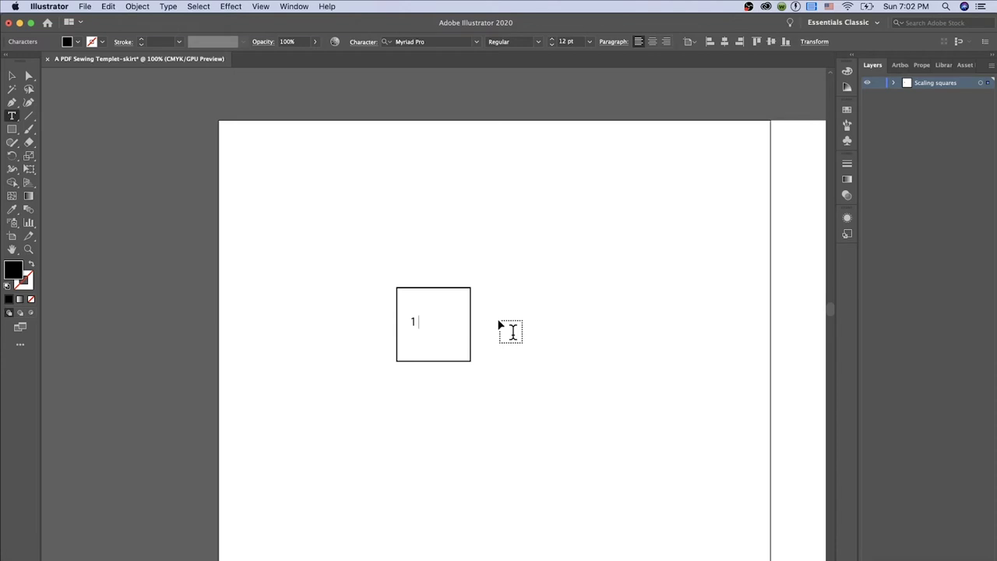
type(" \"")
key("BackSpace")
key("BackSpace")
type("\"")
type("x")
type(" 1")
type("\"")
type("in")
Set the font size of the 1-inch square's label to 14 pt.
left_click(12, 76)
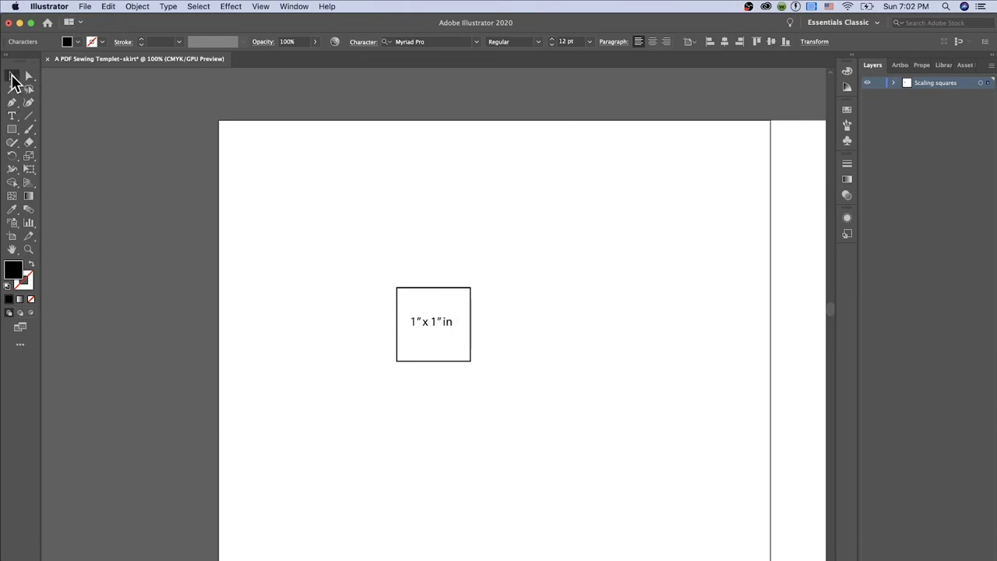
left_click(431, 321)
left_click(437, 325)
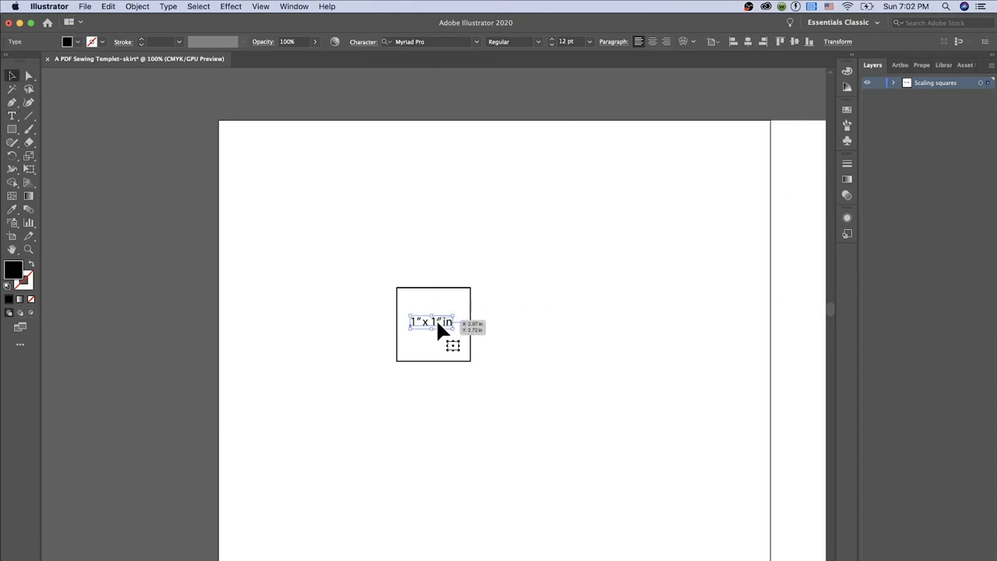
left_click(592, 43)
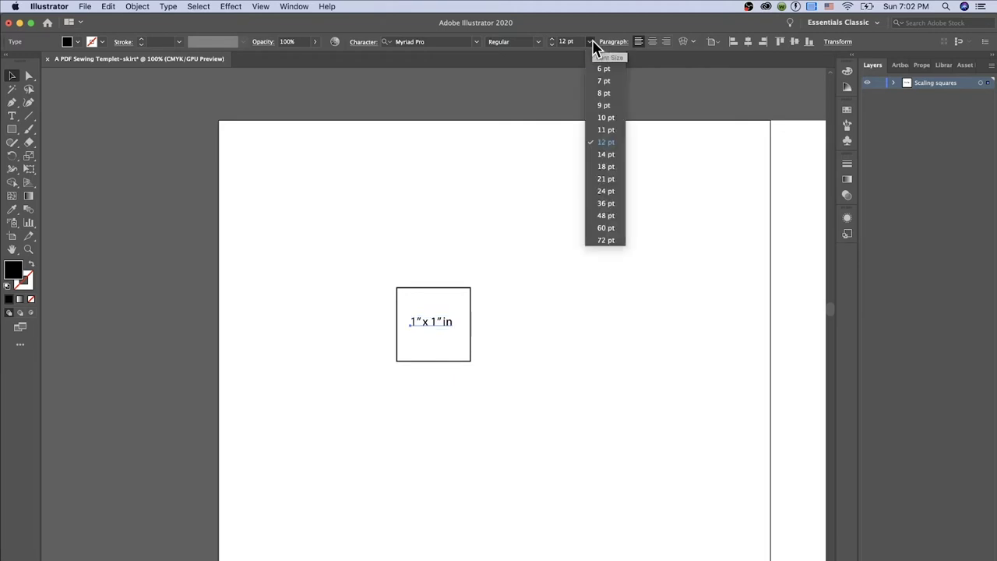
left_click(611, 155)
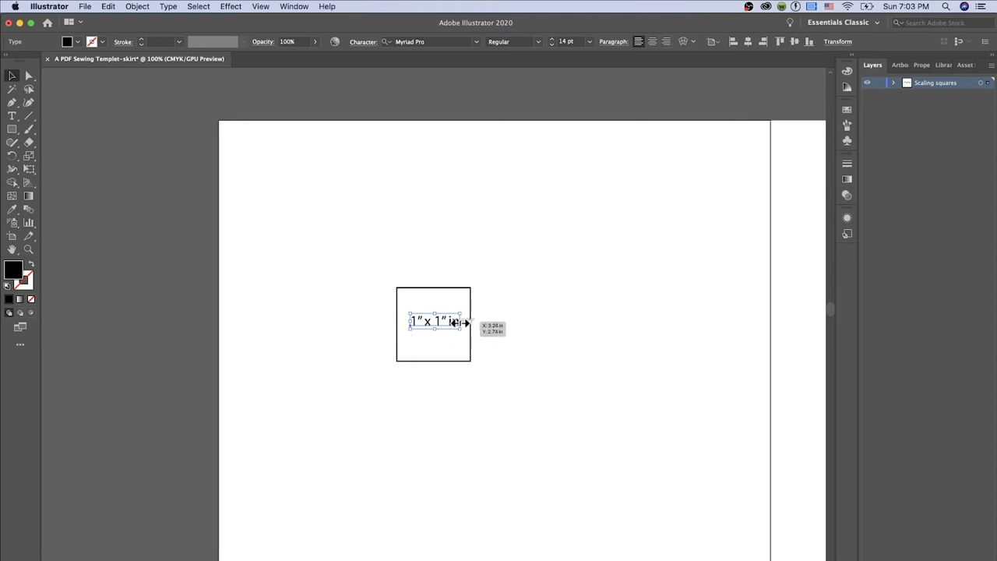
left_click(547, 298)
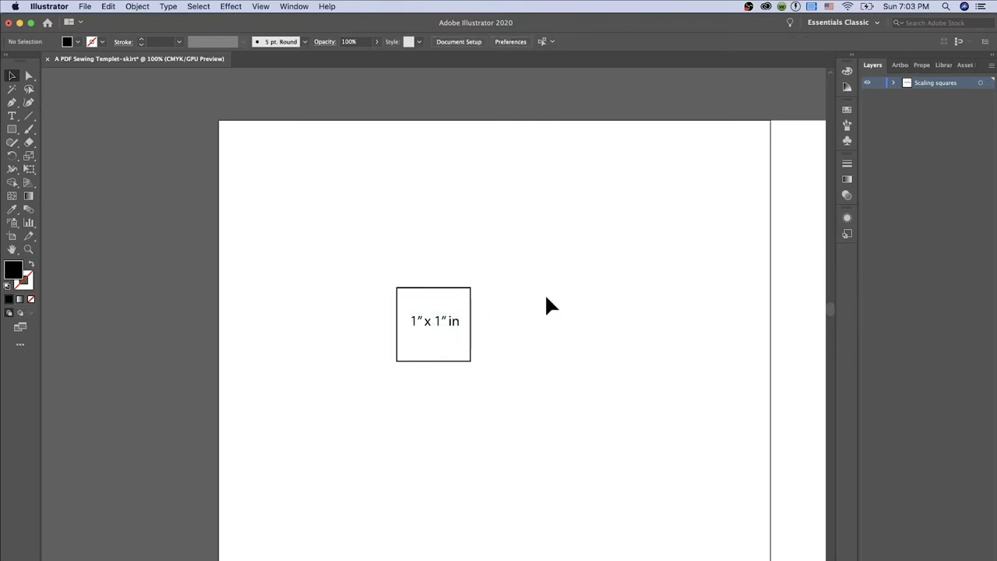
Centre the label horizontally and vertically on the 1-inch square, using the square as the key object.
left_click(14, 78)
left_click(456, 321)
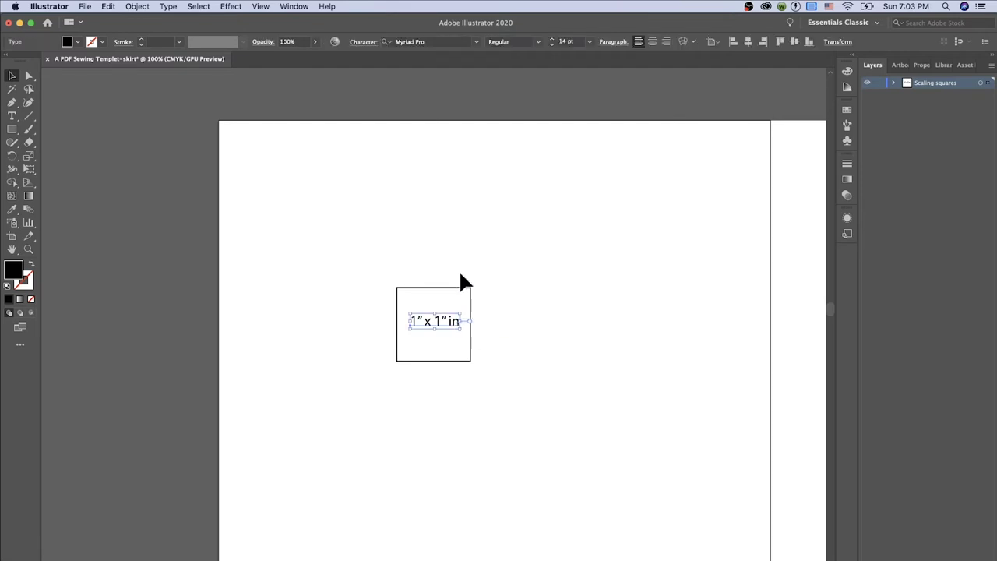
left_click(454, 288, "shift")
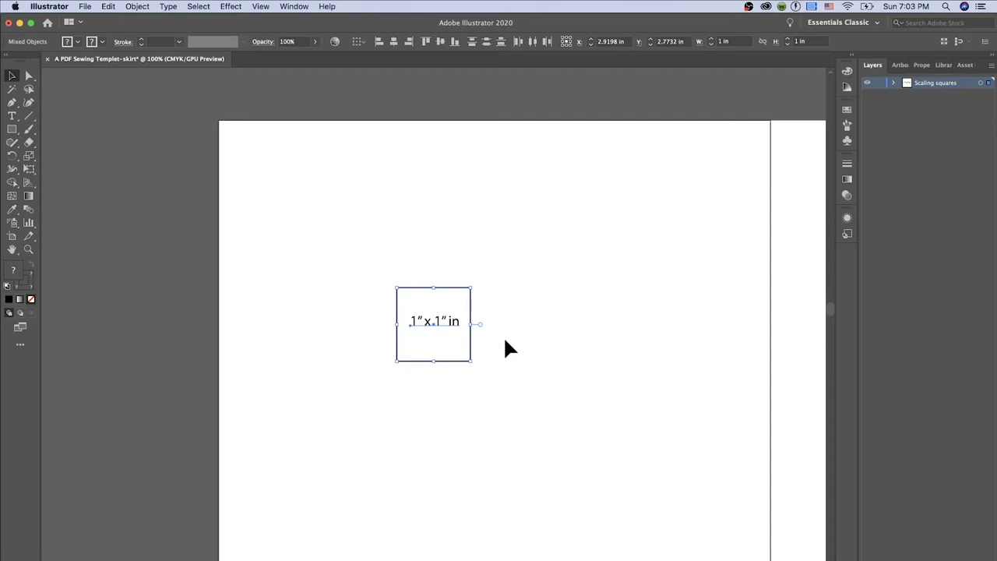
left_click(458, 289)
left_click(393, 43)
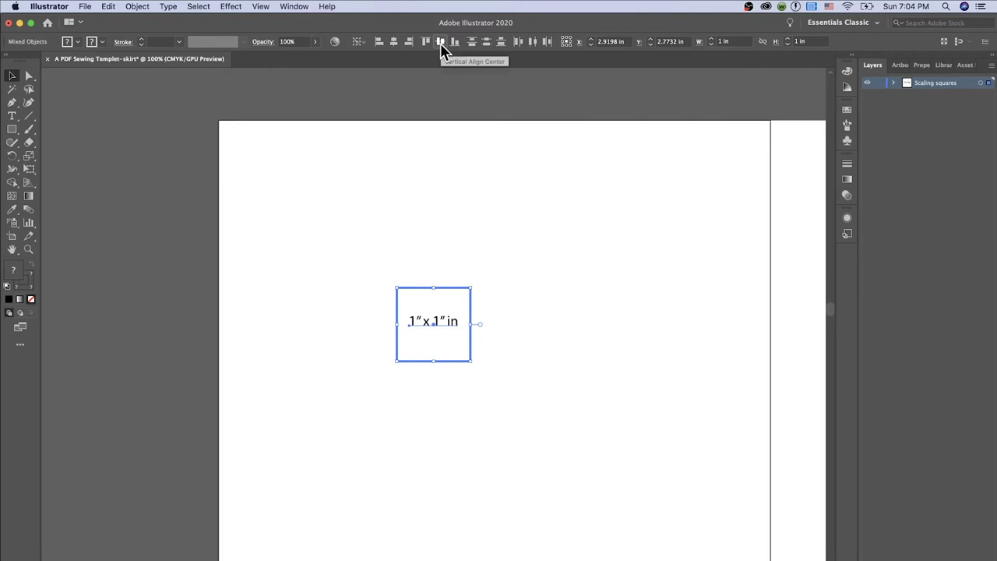
left_click(441, 45)
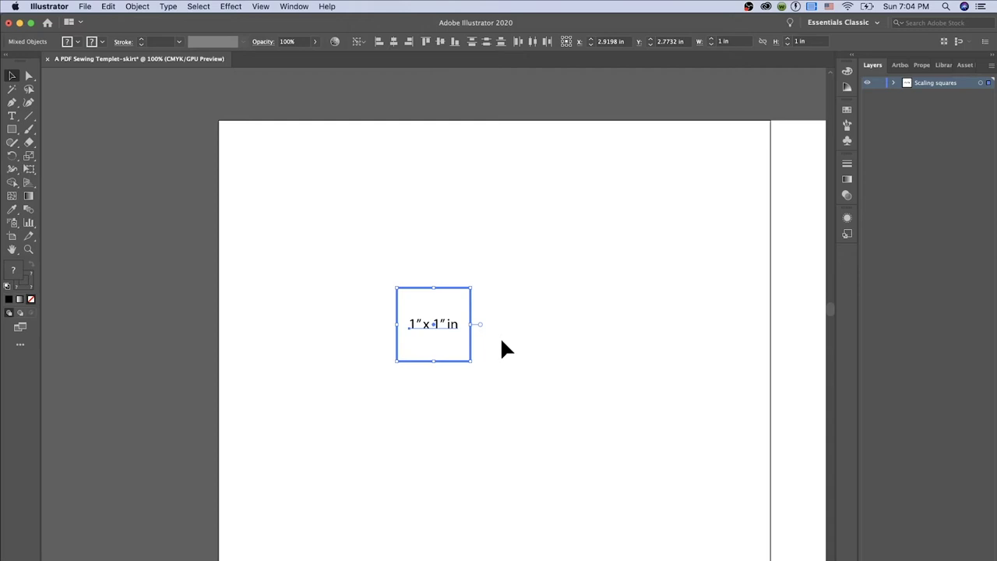
left_click(594, 339)
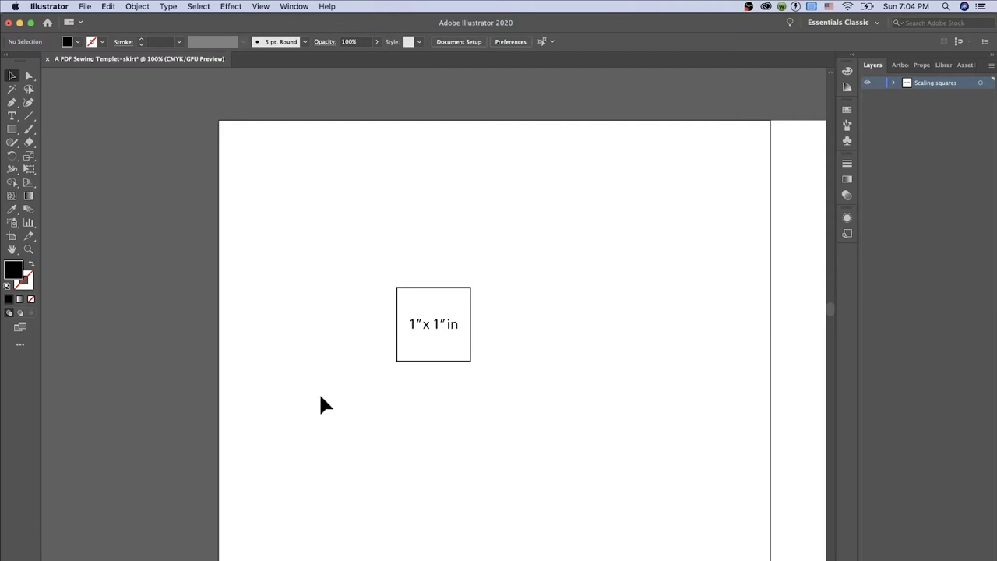
Group the 1-inch square with its label and move the group near the first artboard's upper-left corner.
left_click_drag(317, 227, 536, 393)
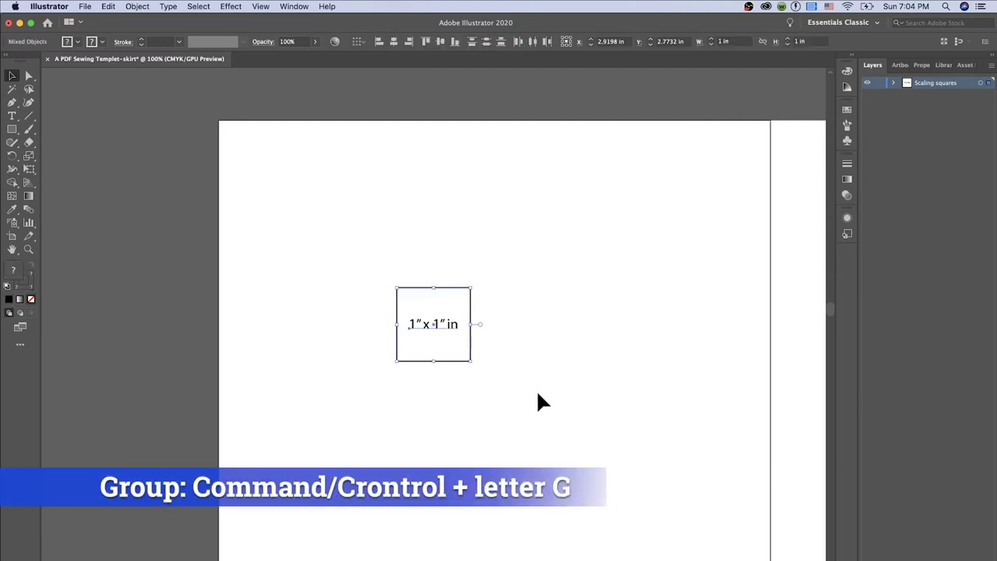
key("super+g")
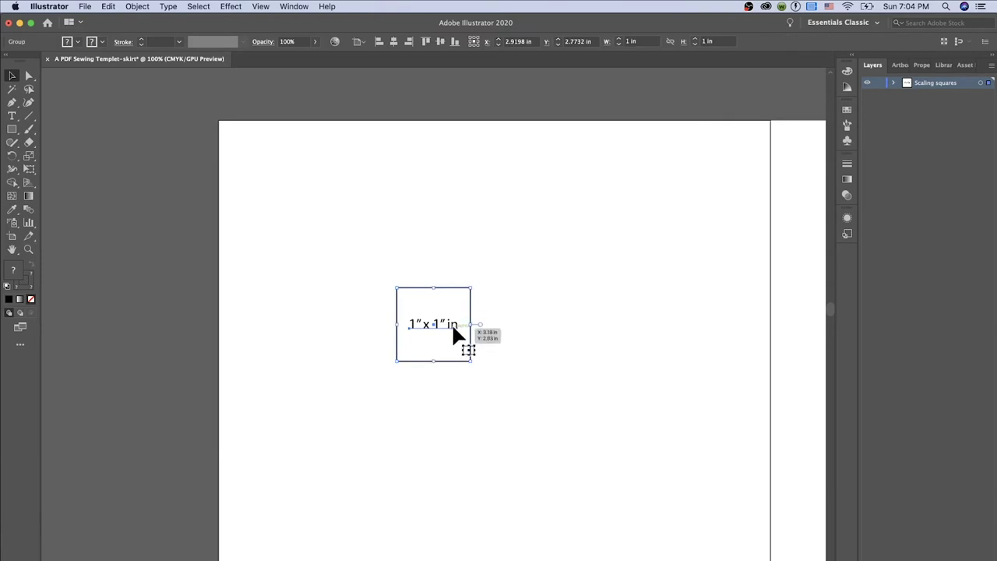
left_click_drag(447, 325, 332, 209)
left_click(408, 295)
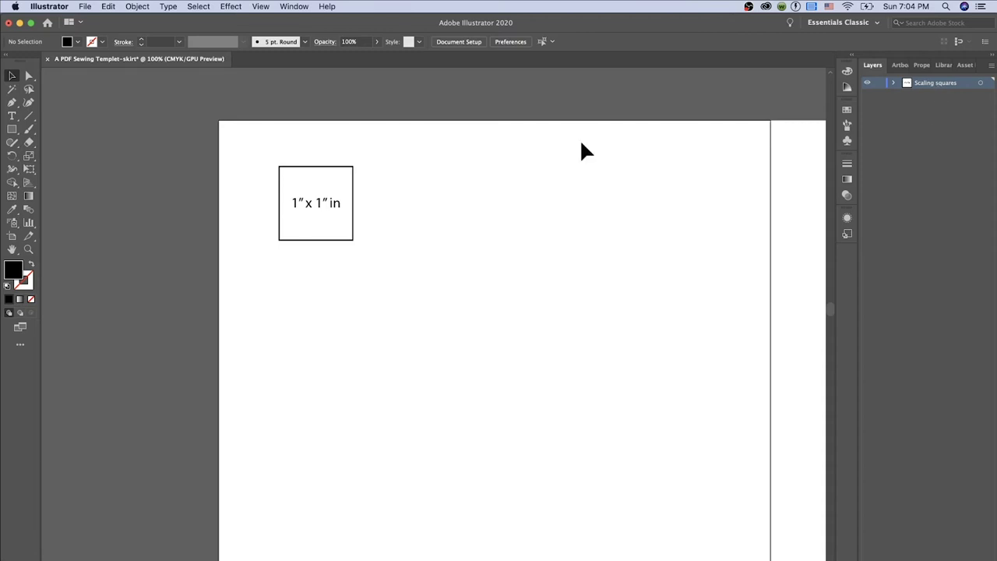
Add a 2.5 cm by 2.5 cm square below the 1-inch square on the first artboard.
left_click(12, 129)
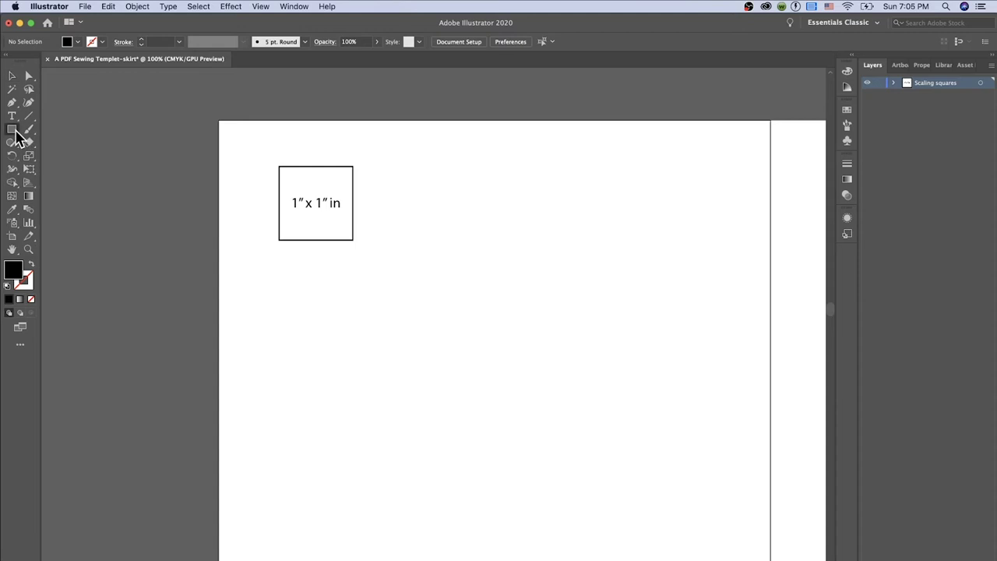
left_click(303, 314)
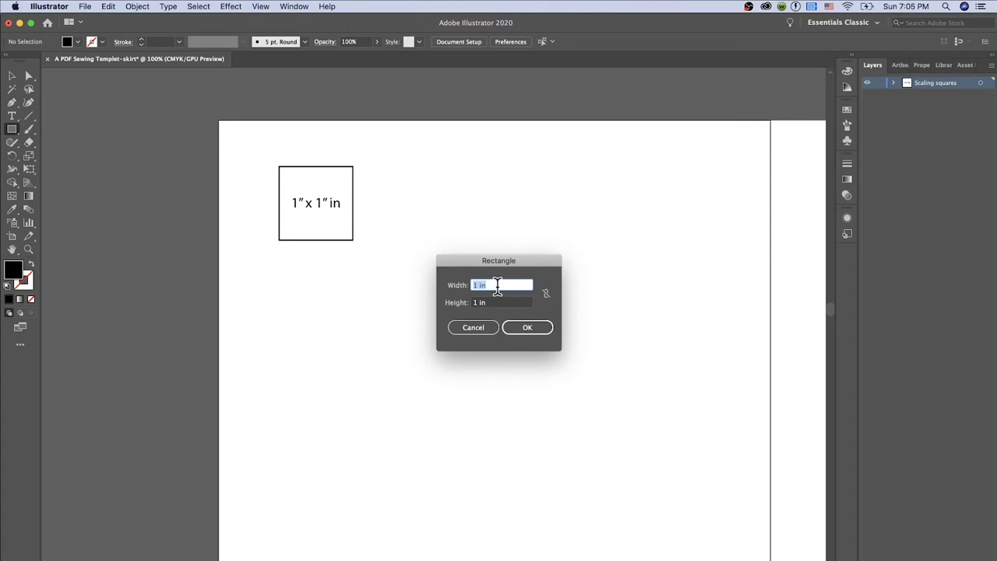
type("2.5cm")
key("Tab")
type("2.5cm")
key("Return")
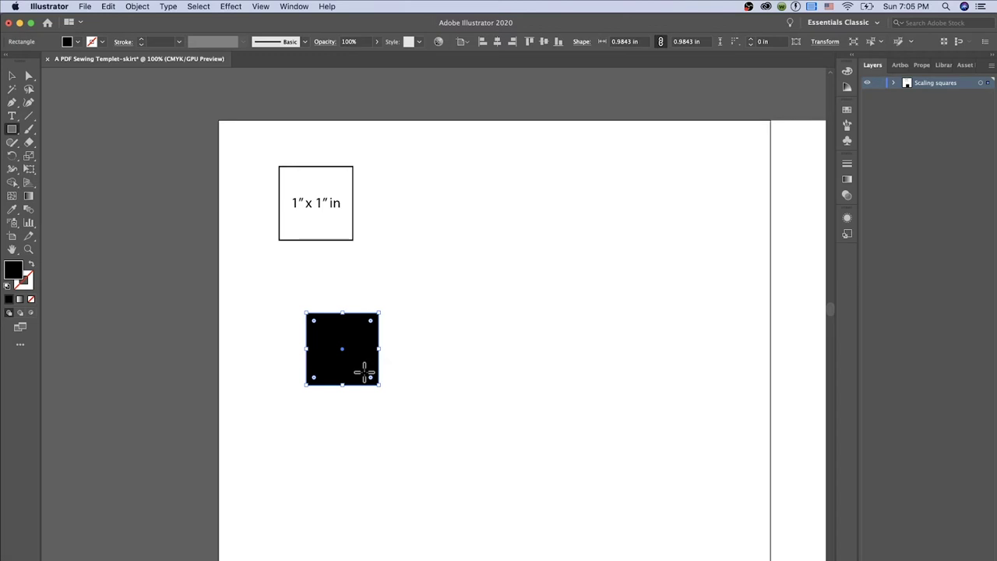
Give the 2.5 cm square a black stroke and set its fill to None.
left_click(102, 43)
left_click(29, 61)
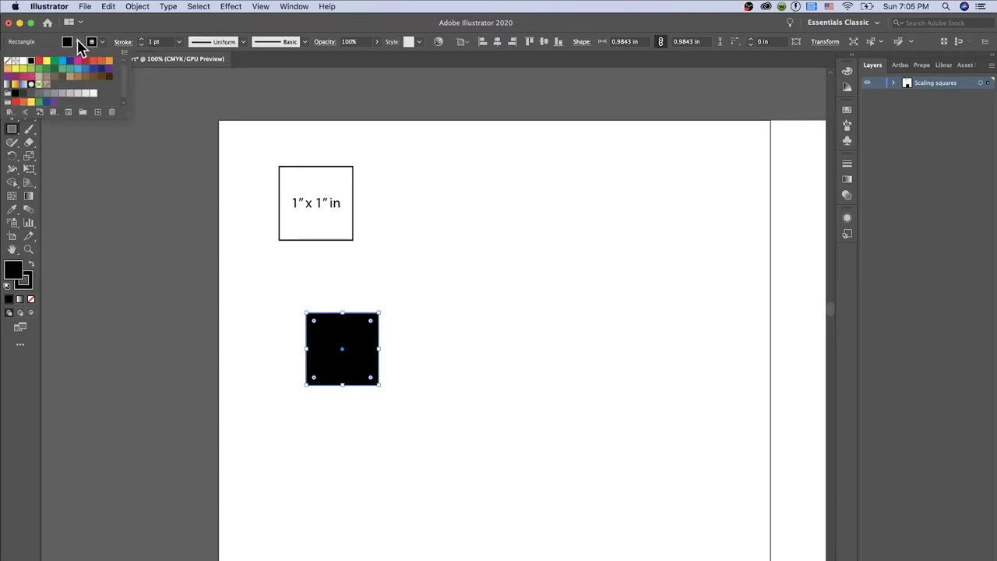
left_click(82, 47)
left_click(78, 41)
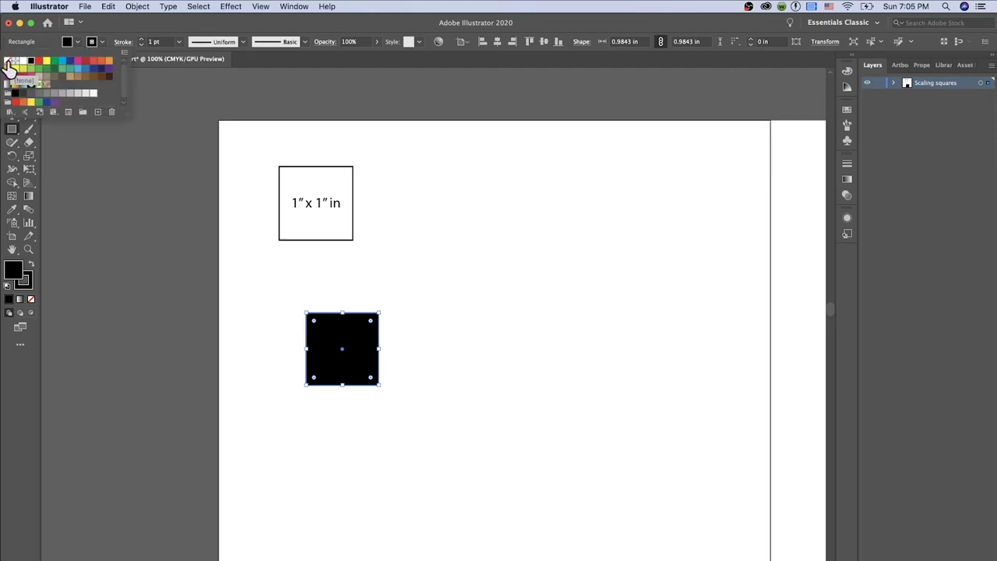
left_click(8, 62)
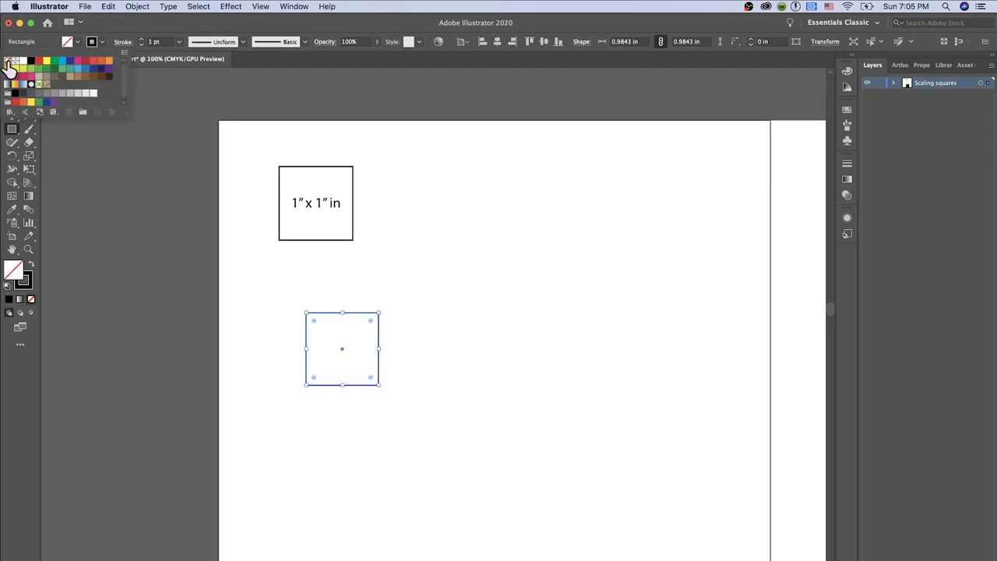
left_click(187, 35)
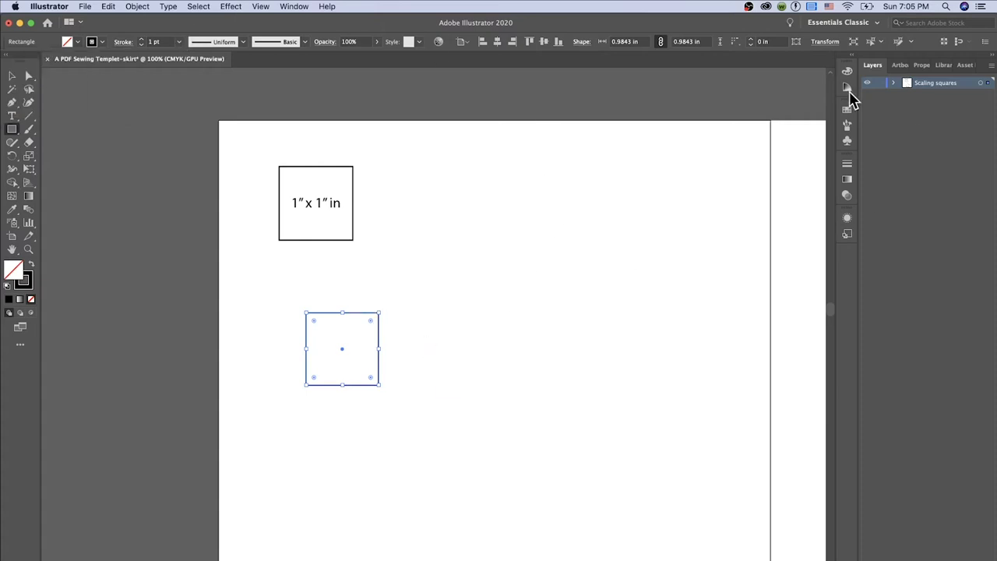
Add the text label 2.5 x 2.5 cm at the 2.5 cm square.
left_click(14, 117)
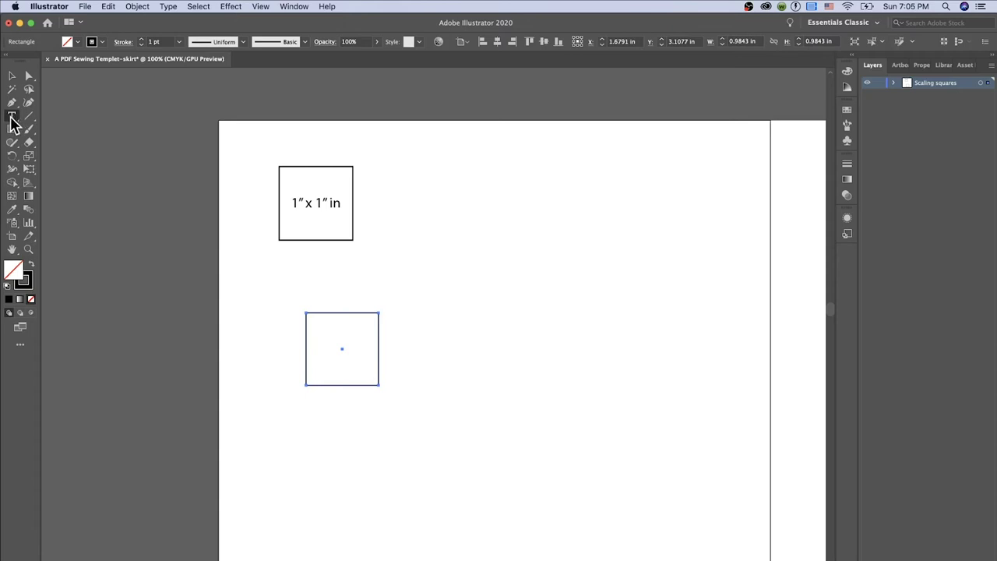
left_click(331, 340)
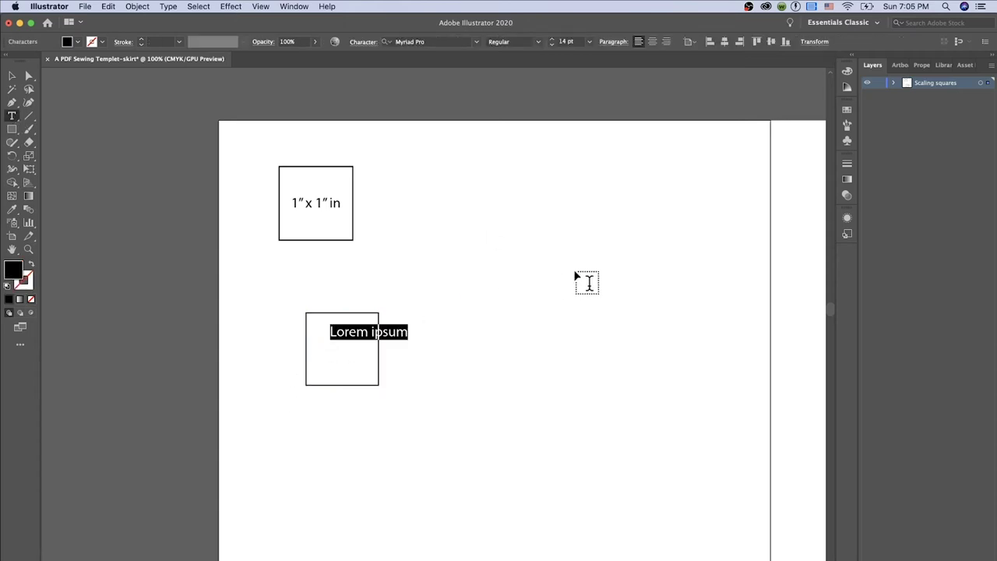
type("2.5")
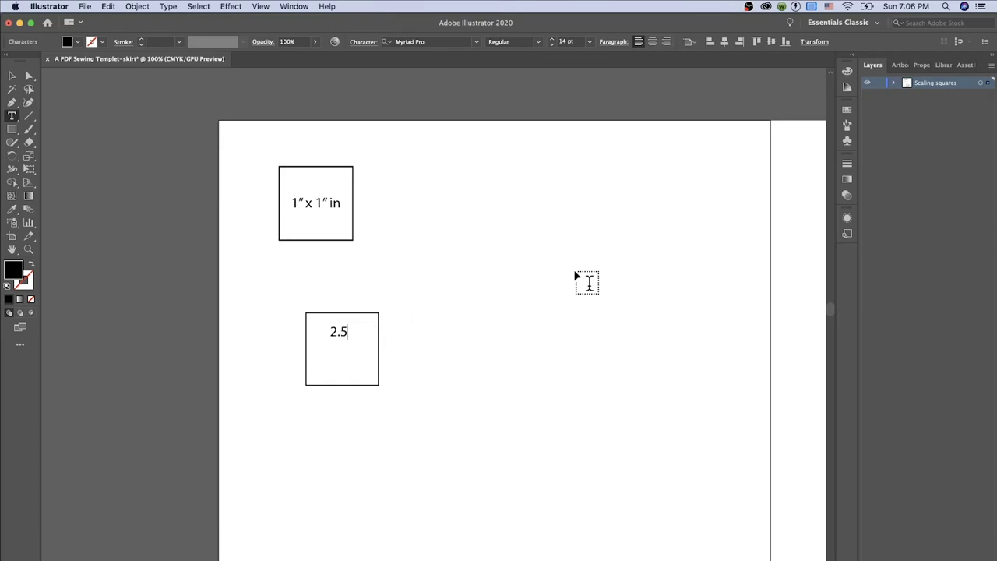
type(" x 2.5 cm")
key("Escape")
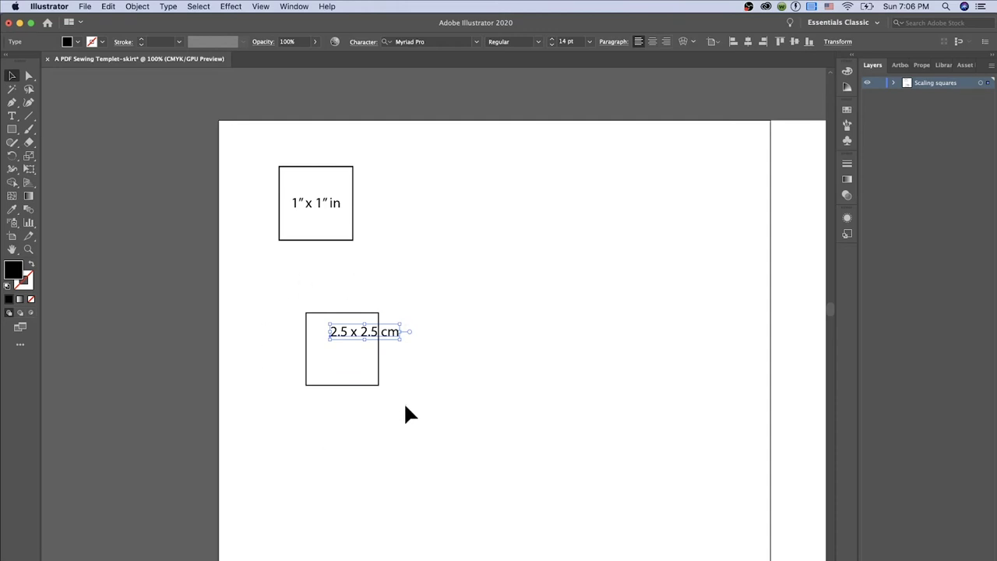
Centre the label horizontally and vertically on the 2.5 cm square and group the two objects.
left_click(352, 313, "shift")
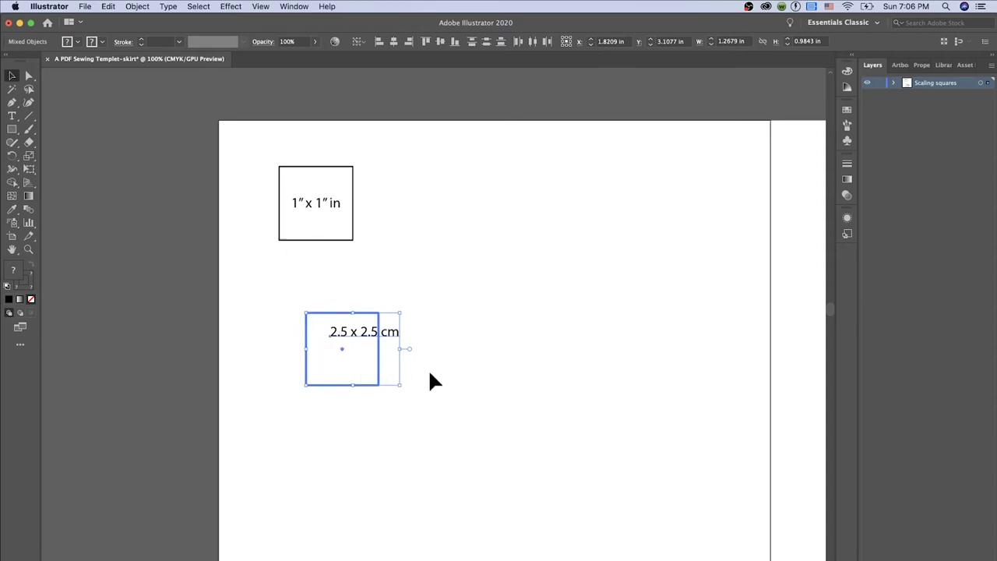
left_click(394, 41)
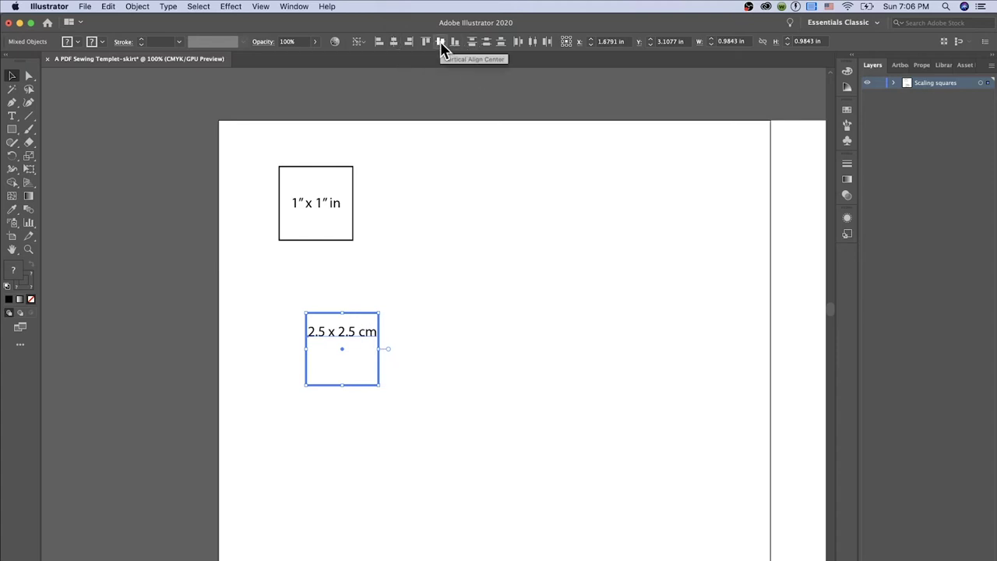
left_click(440, 42)
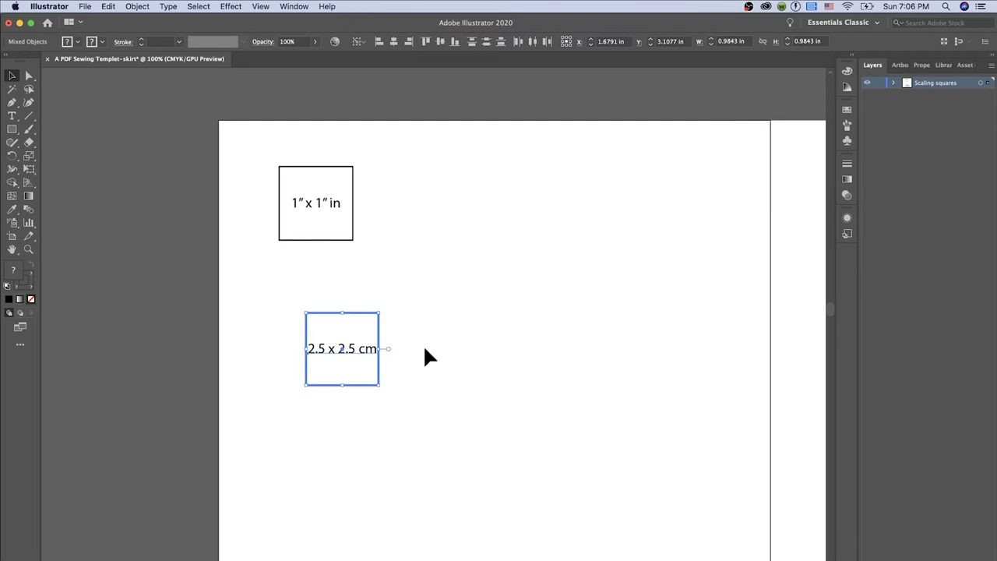
left_click(458, 345)
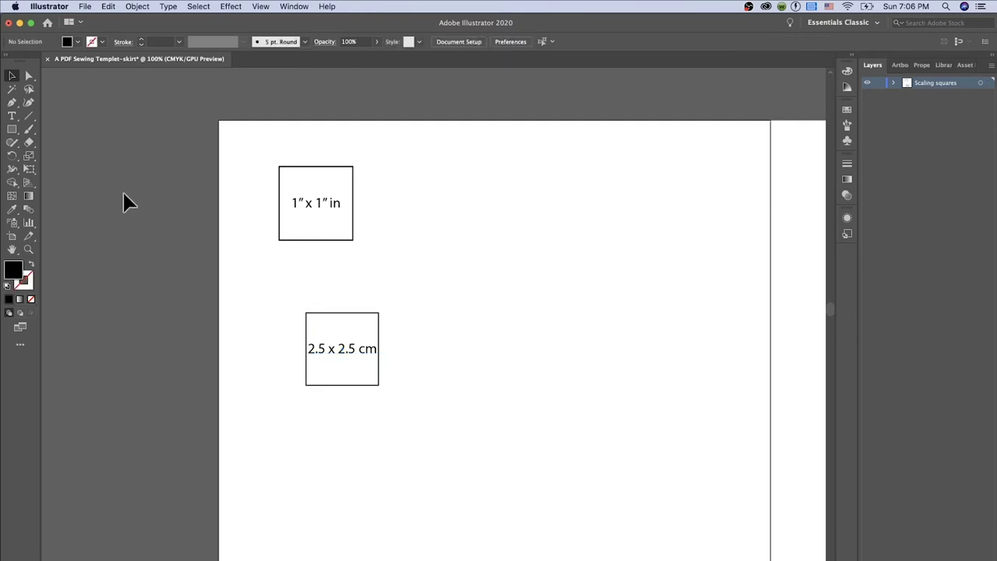
left_click_drag(249, 306, 421, 382)
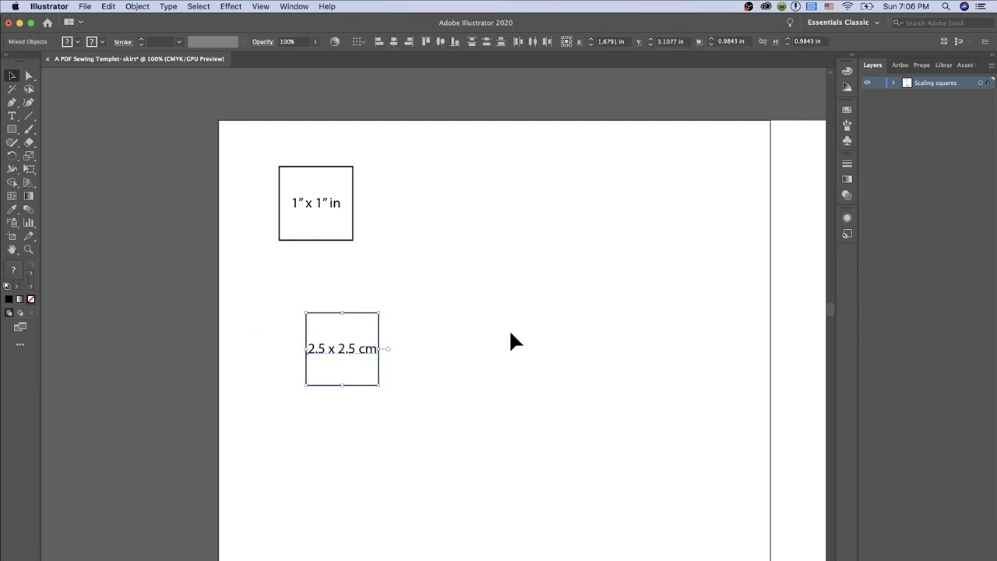
key("super+g")
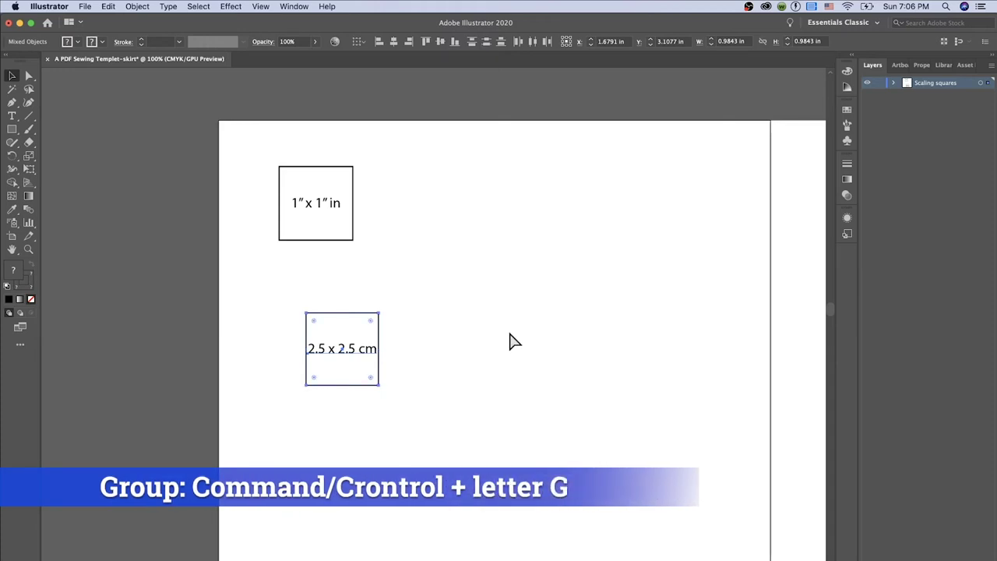
Move the labelled 2.5 cm square directly below the 1-inch square, aligning their left edges, and deselect it.
left_click_drag(364, 353, 336, 297)
key("super+shift+a")
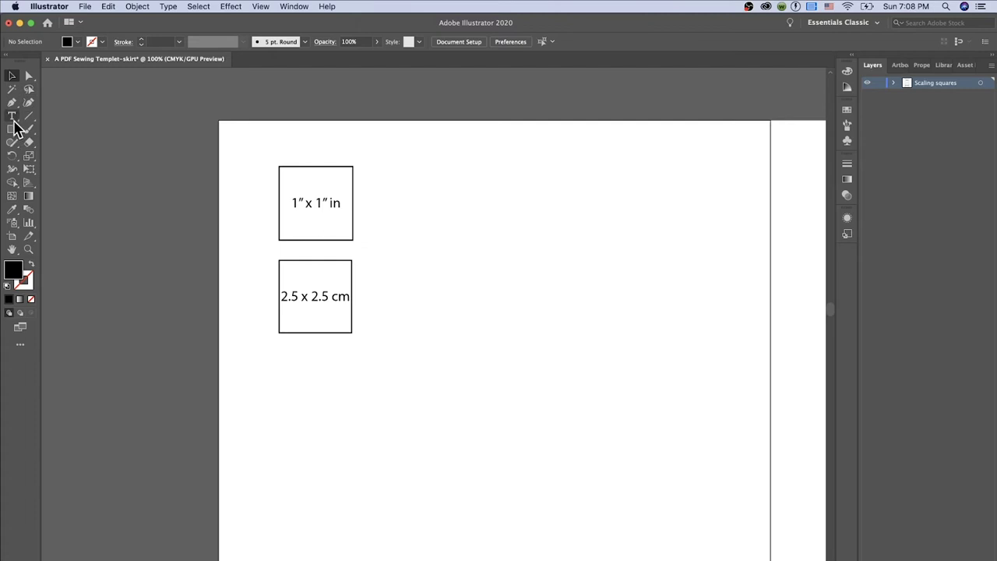
Add below the squares the two-line text "Note: be sure to measure the 1 inch / or the 2.5 centimeters scaling-sqare before cutting your fabric.".
left_click(11, 116)
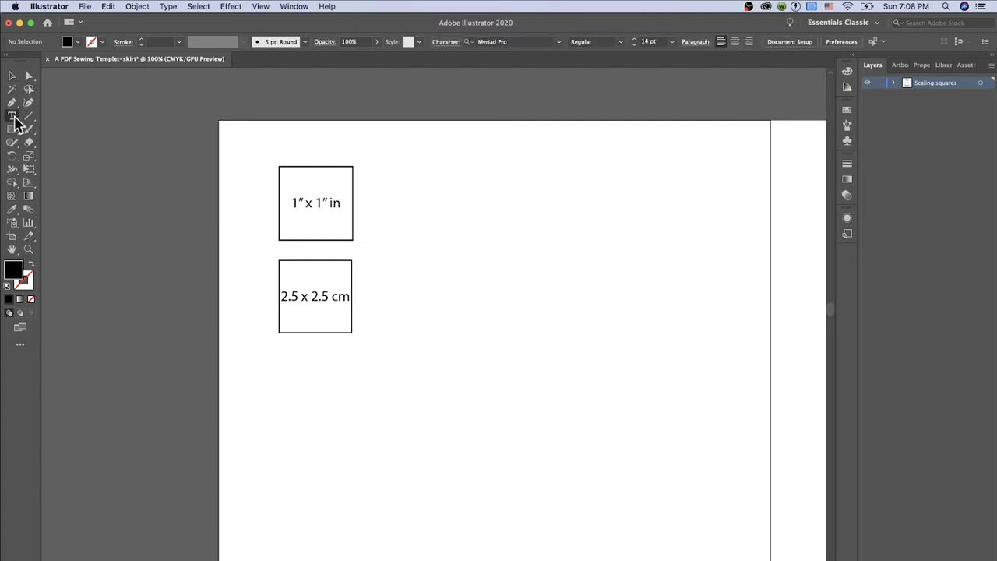
left_click(289, 364)
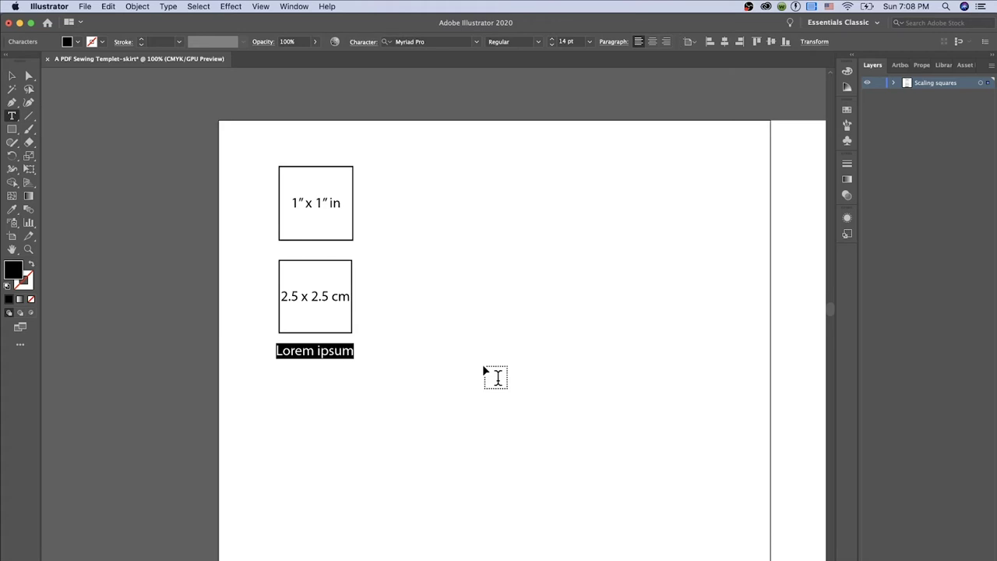
type("Note")
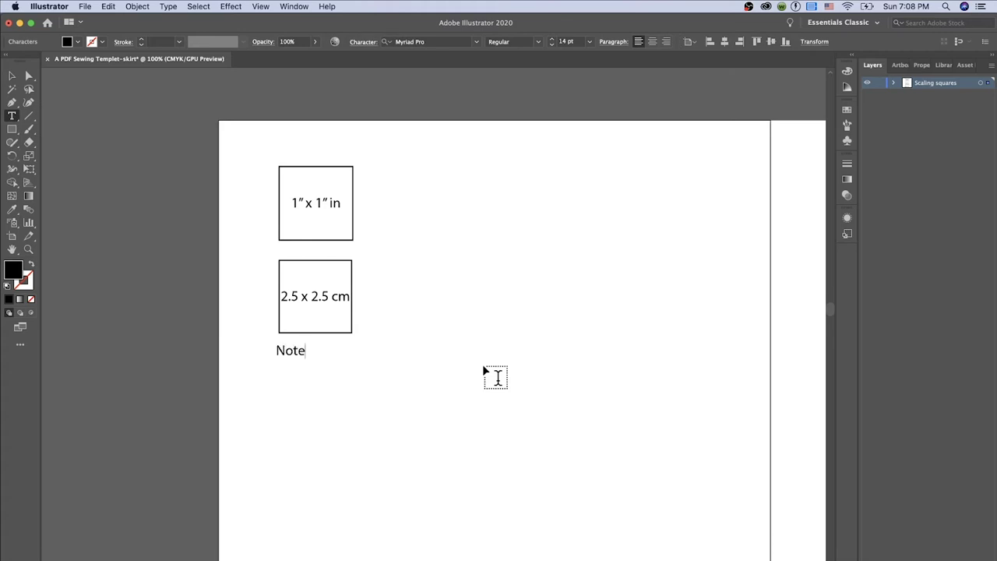
type(": be sure to measure the")
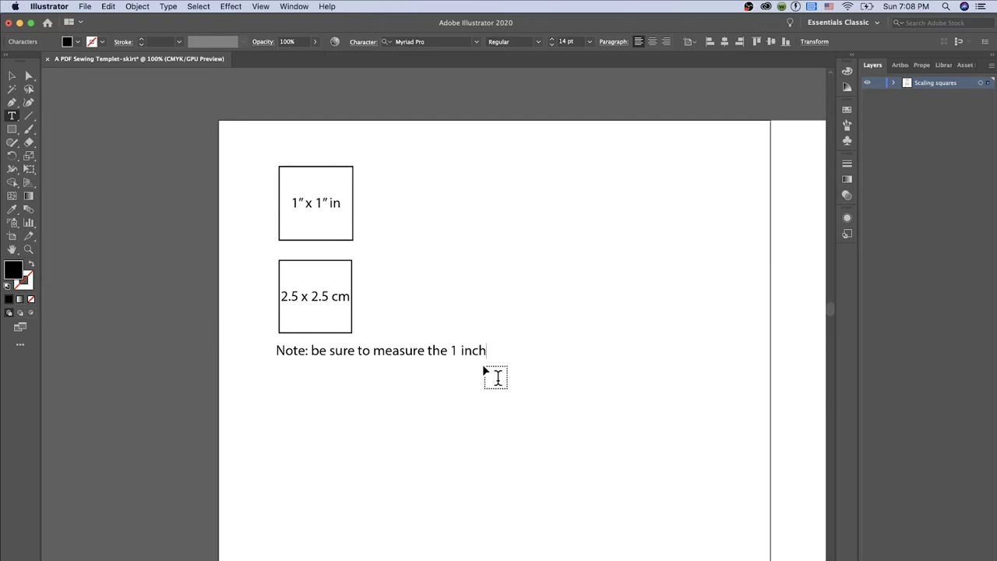
type("1 inch or the")
key("BackSpace")
key("BackSpace")
key("BackSpace")
key("BackSpace")
key("Return")
type("or the 2.5 centimeters sc")
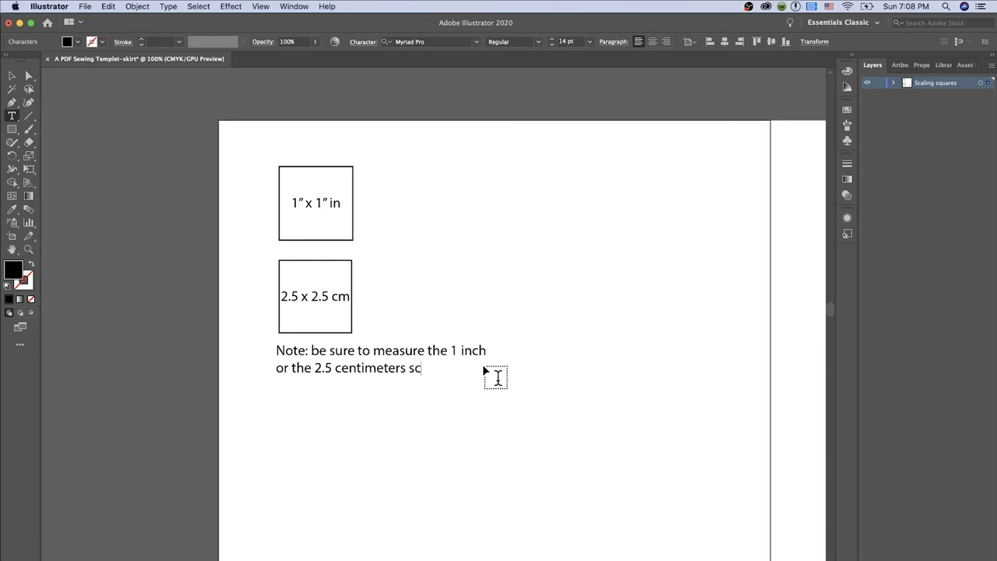
type("aling")
type("-sqare before cut")
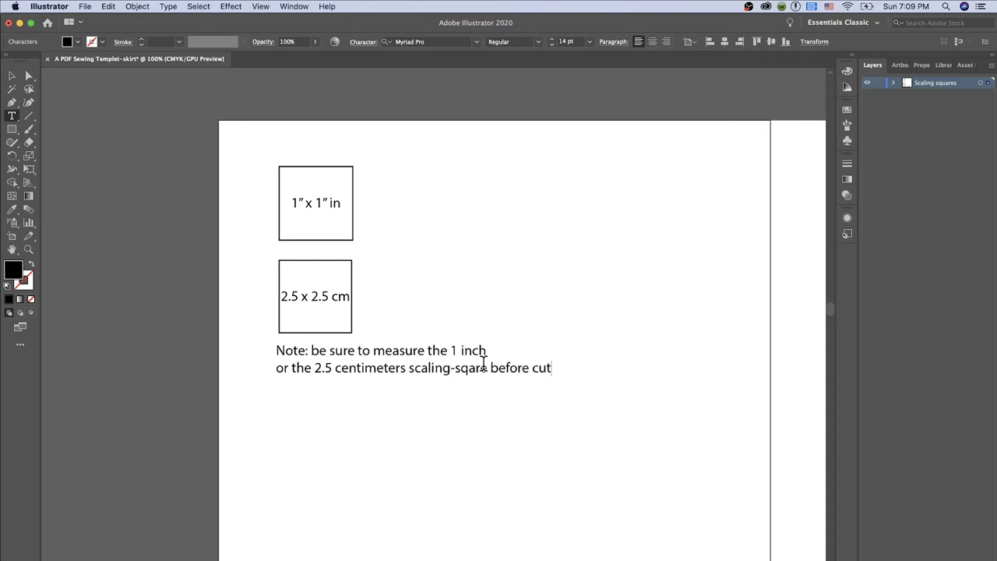
type("ting your fabric.")
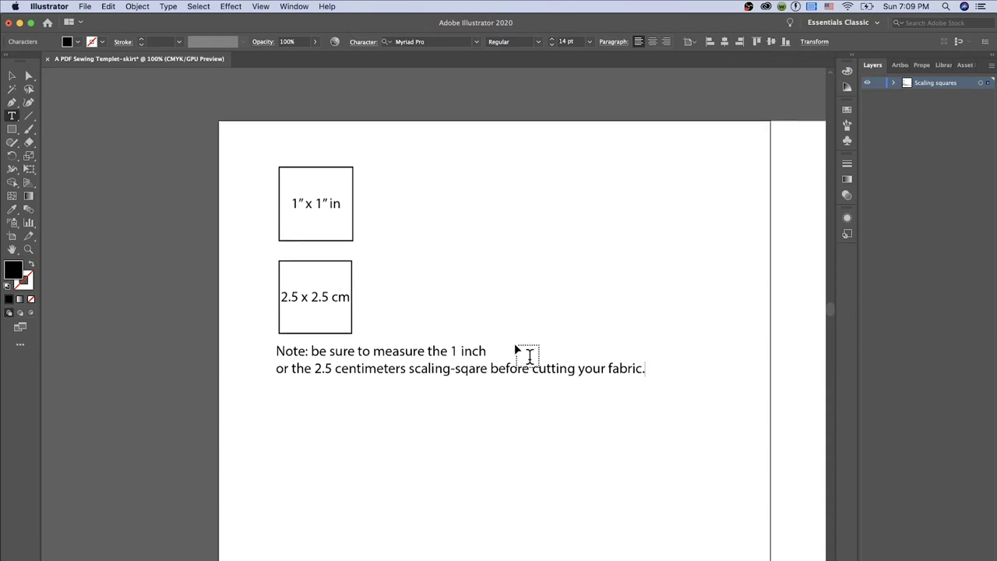
Break the note's second line before "before cutting your fabric.", finish editing the text and deselect it.
left_click(493, 368)
key("BackSpace")
key("Return")
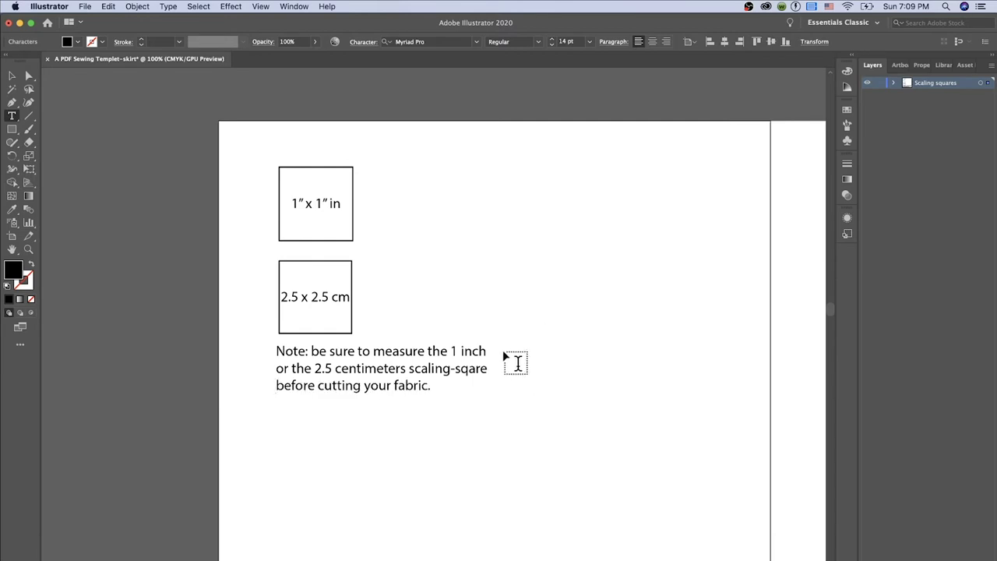
scroll(505, 356, "down", 2)
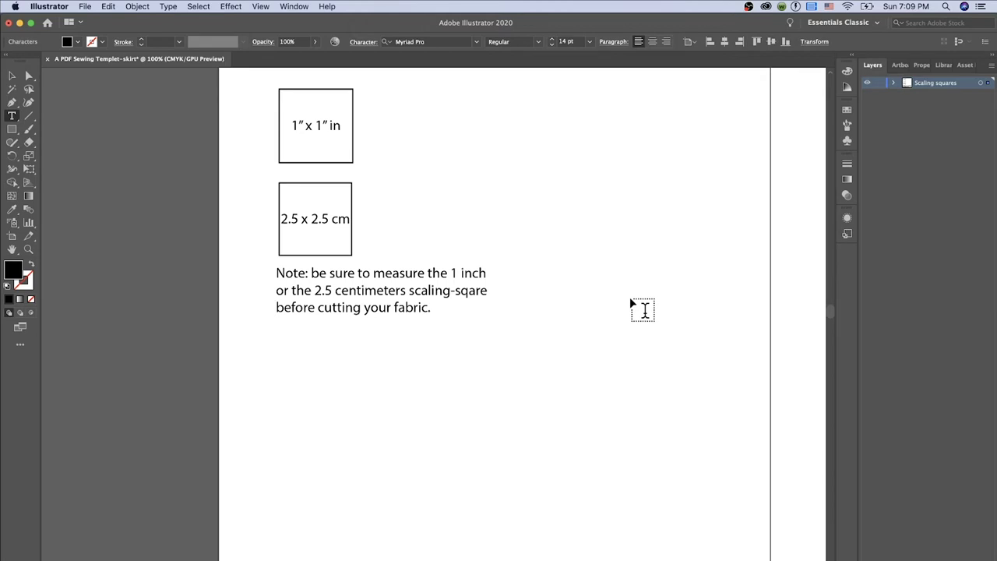
key("Escape")
key("super+minus")
key("super+minus")
key("super+minus")
key("super+minus")
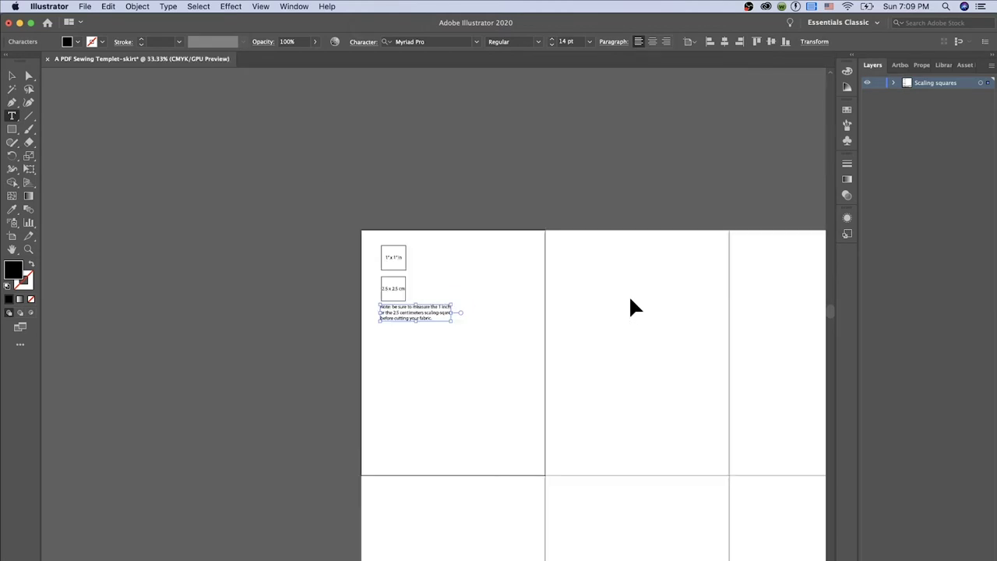
key("super+shift+a")
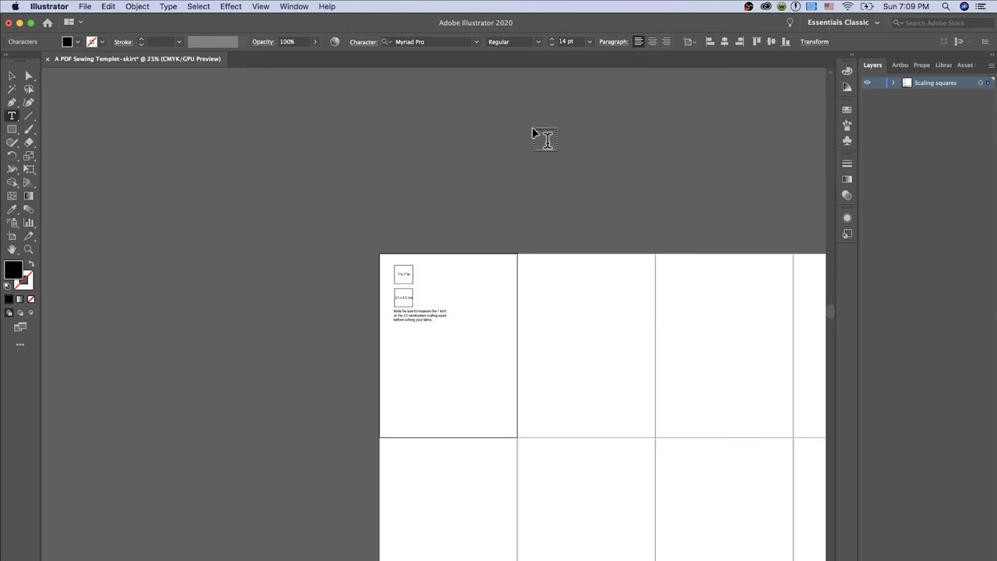
left_click(19, 77)
left_click(688, 383)
Create a new layer named Circles and lock the Scaling squares layer.
left_click(10, 250)
left_click_drag(559, 290, 401, 228)
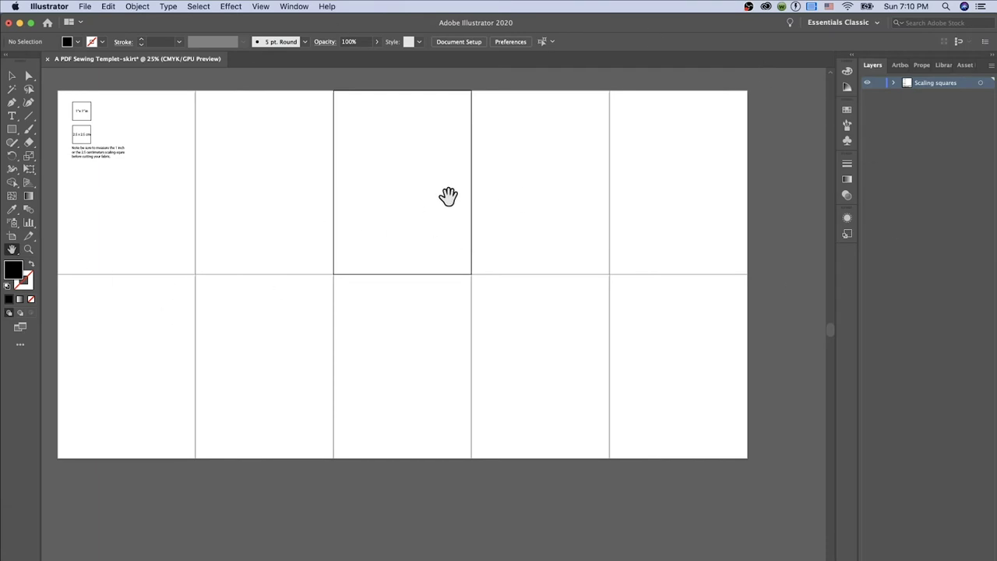
left_click(875, 70)
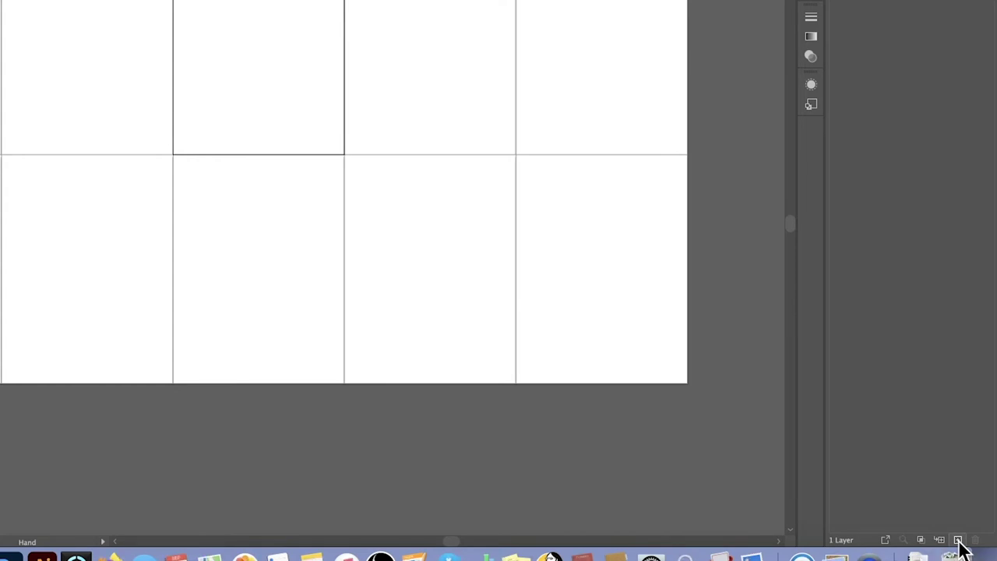
left_click(959, 540, "alt")
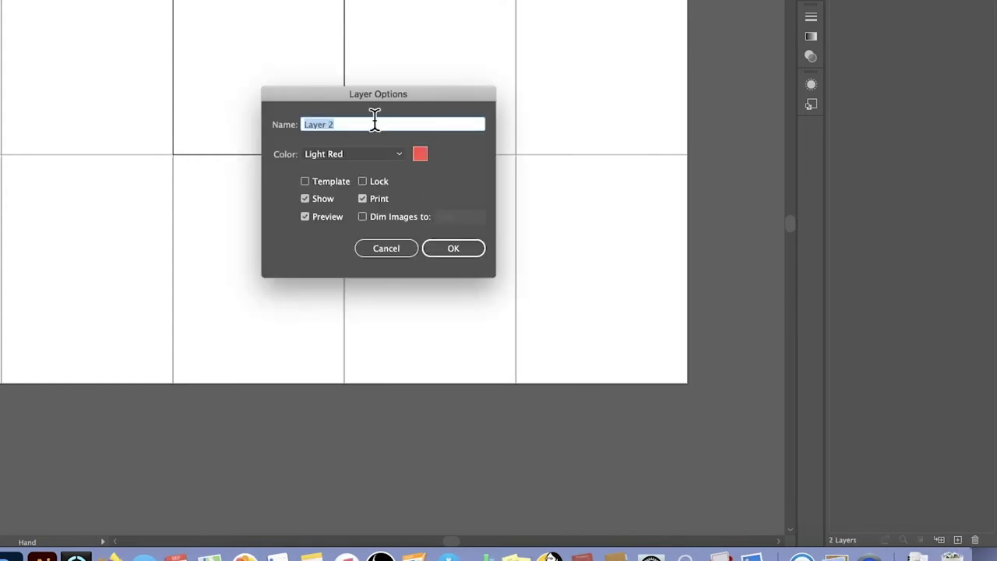
type("Circles")
key("Return")
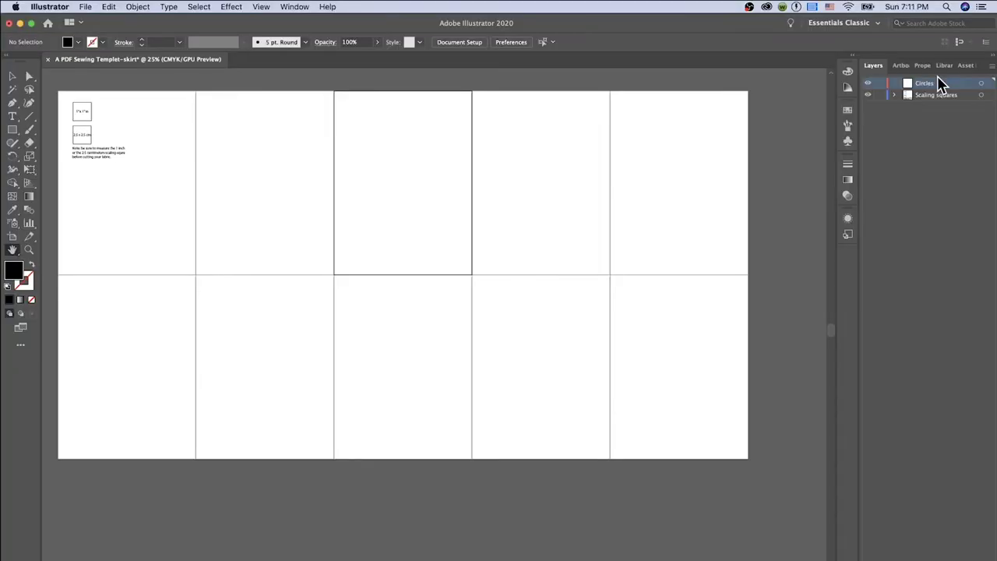
left_click(880, 95)
Add a 0.5 in by 0.5 in circle to the right of the 1-inch square on the first artboard with the Ellipse tool.
left_click(29, 250)
left_click_drag(56, 92, 328, 219)
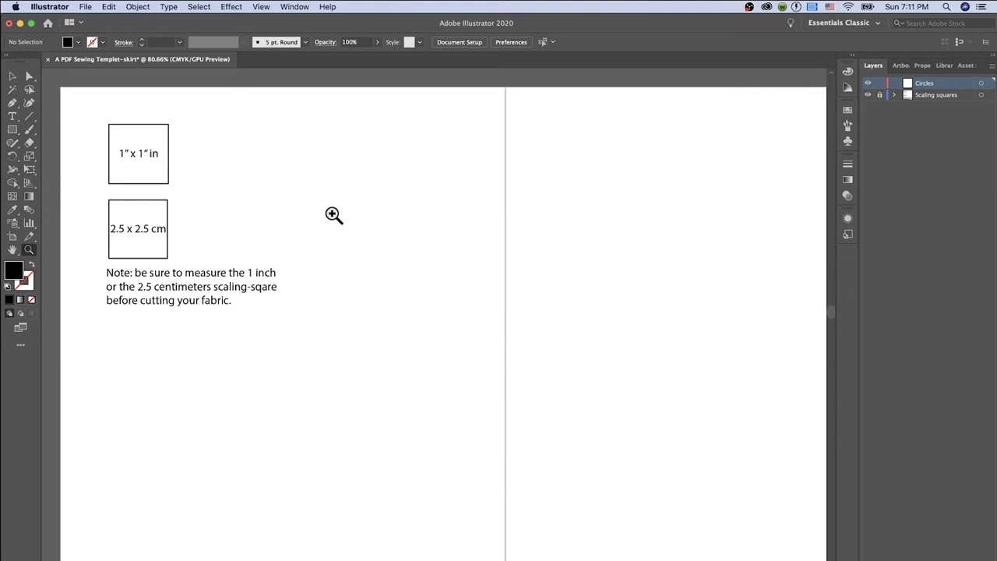
left_click(17, 134)
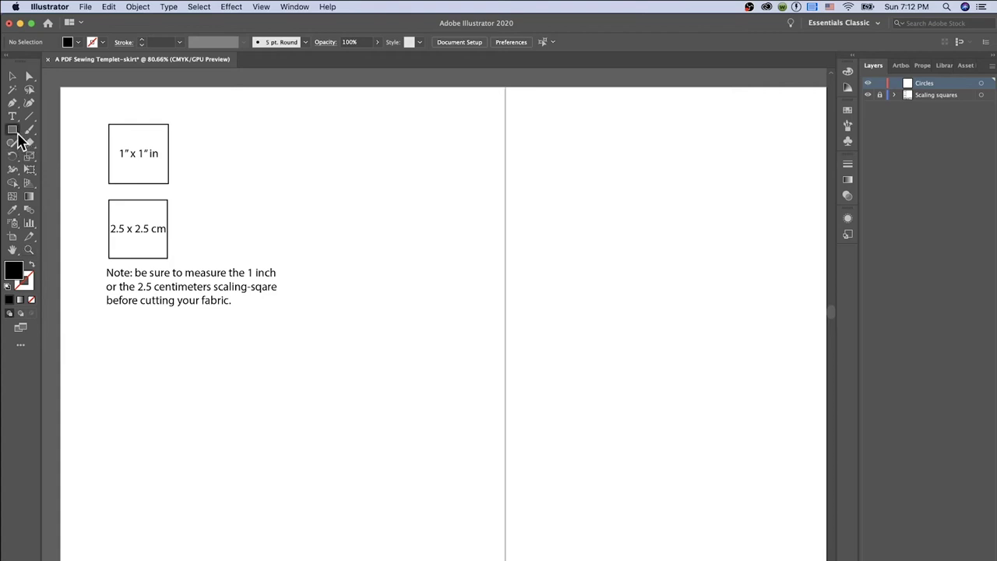
left_click(16, 133)
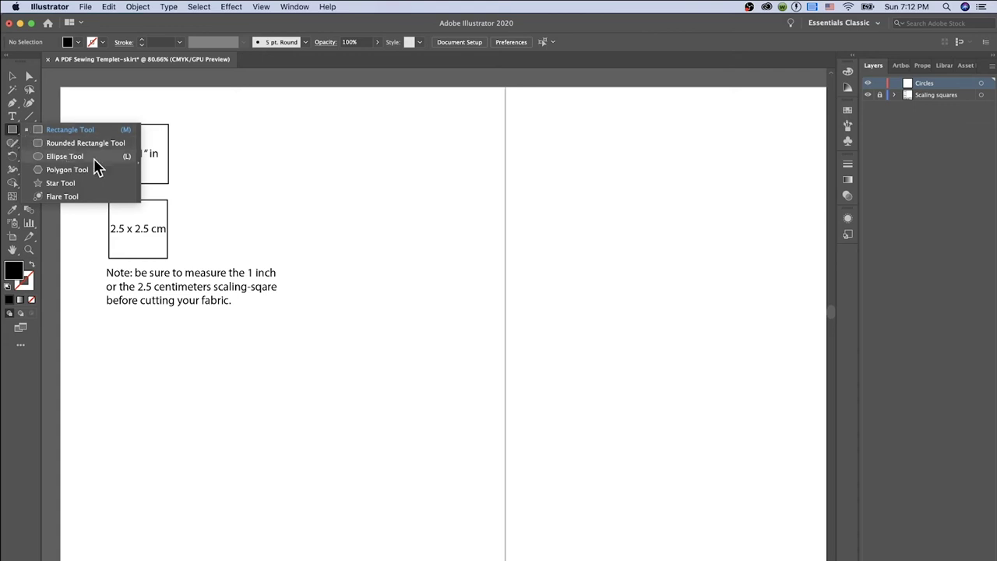
left_click(89, 159)
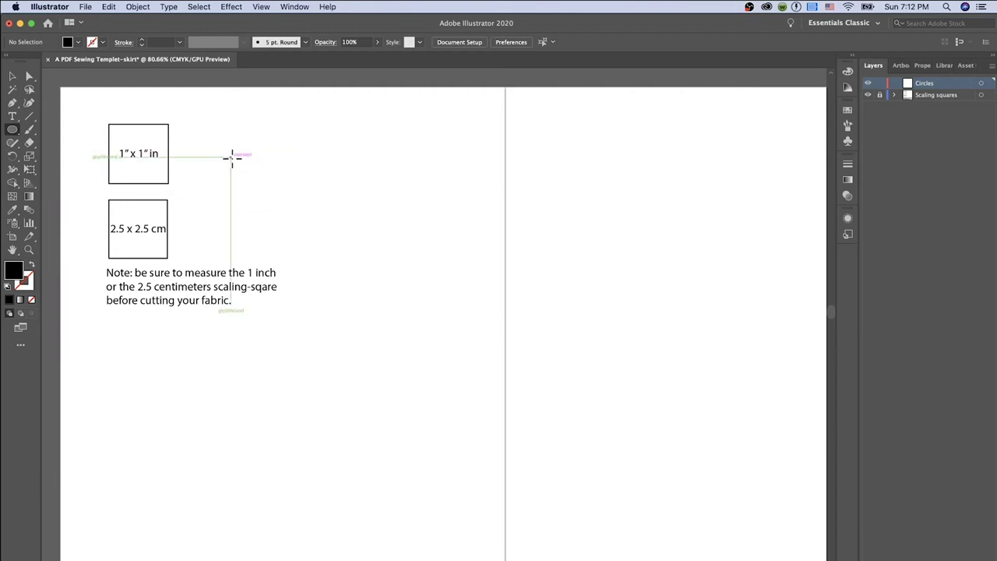
left_click(231, 159)
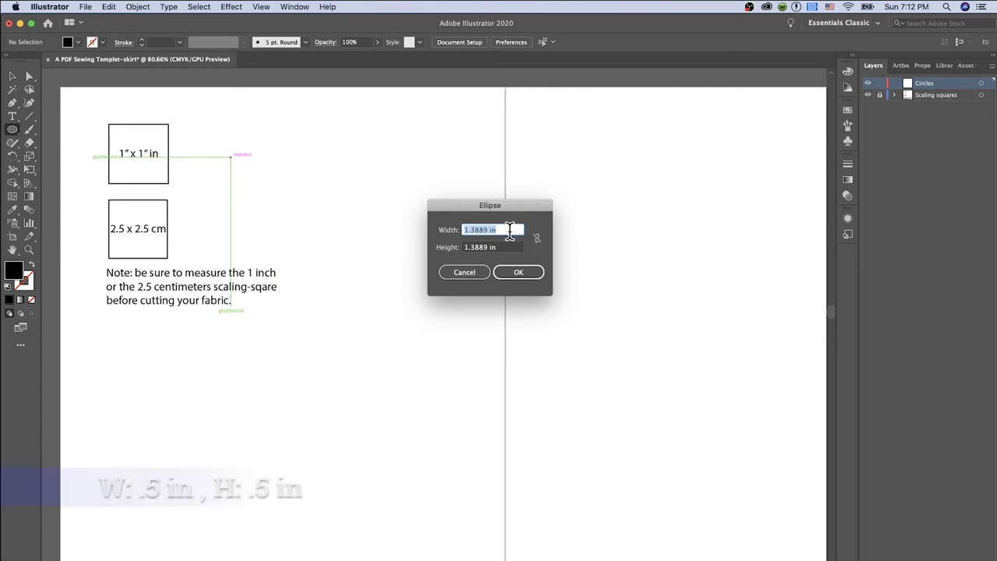
key("BackSpace")
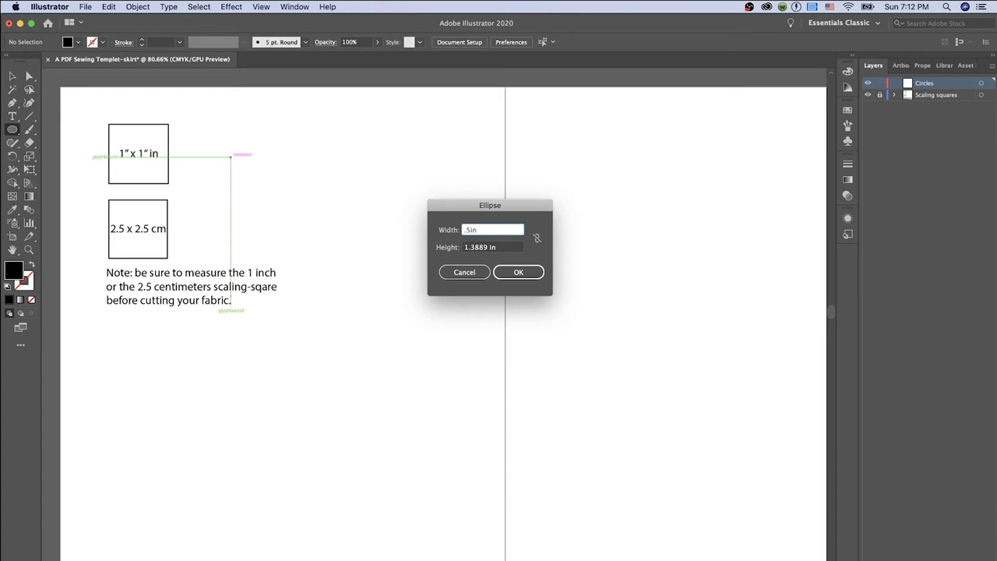
key("Tab")
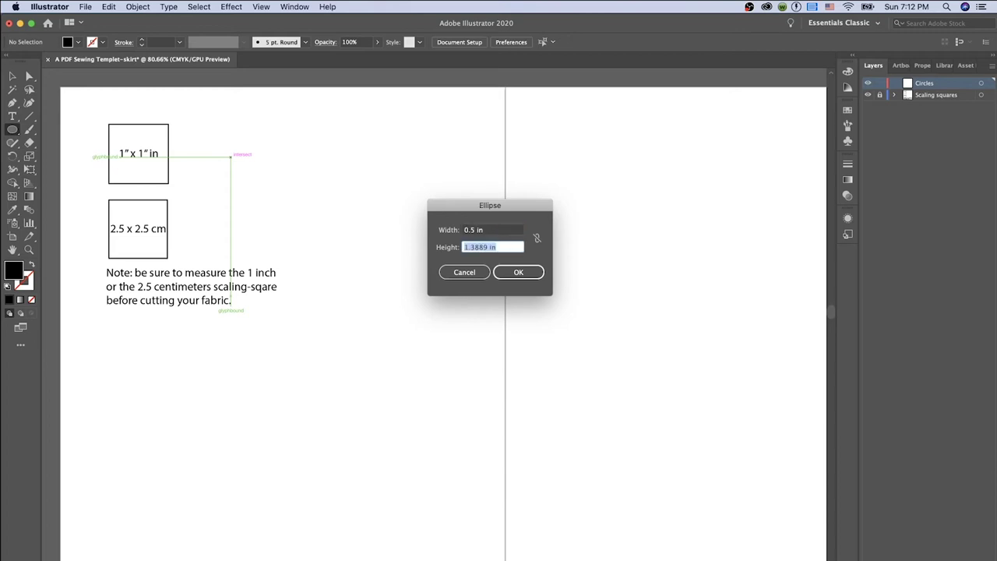
key("BackSpace")
type(".5in")
key("Return")
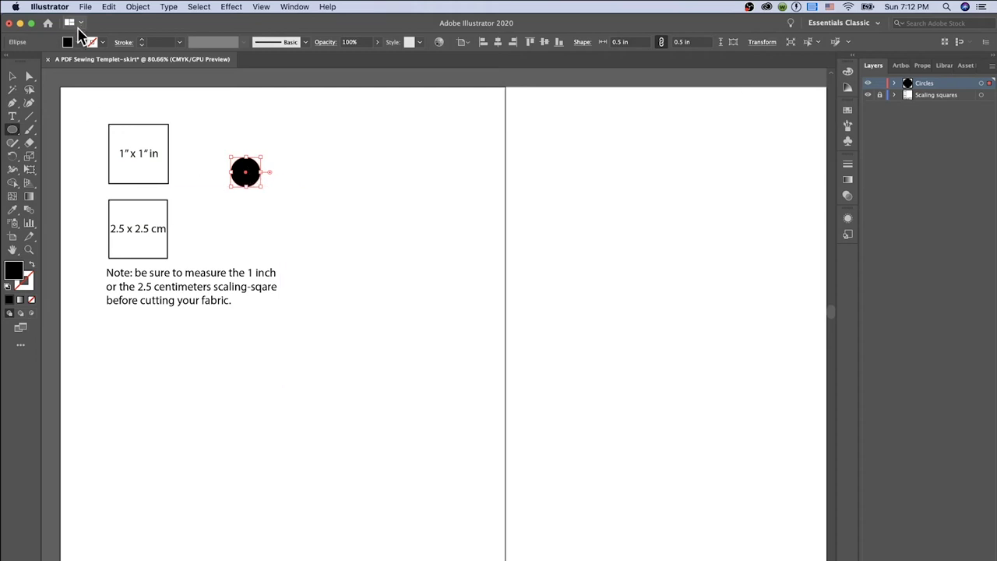
Fill the circle with the grey swatch C=0 M=0 Y=0 K=60 and lower its opacity to 72%.
left_click(79, 43)
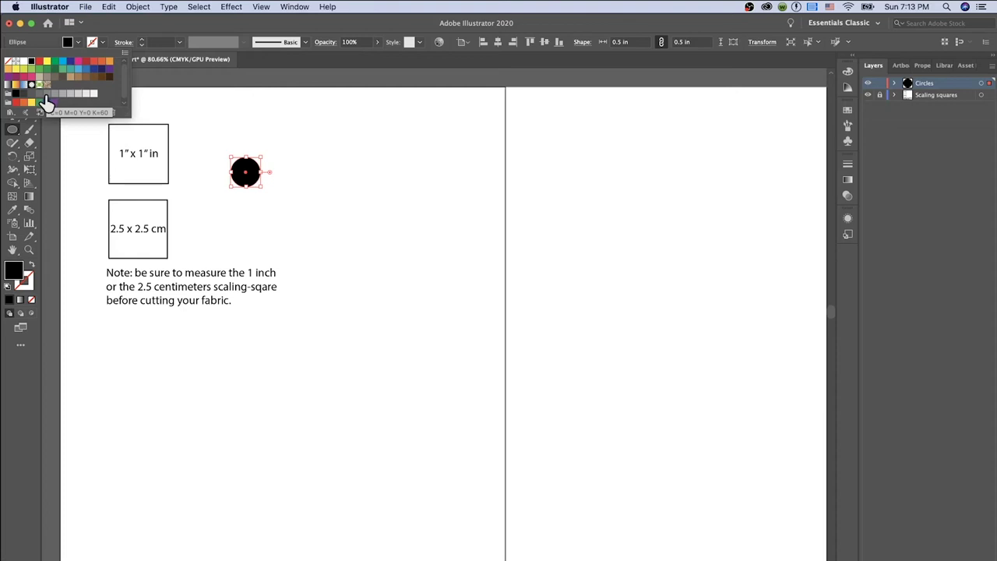
left_click(46, 94)
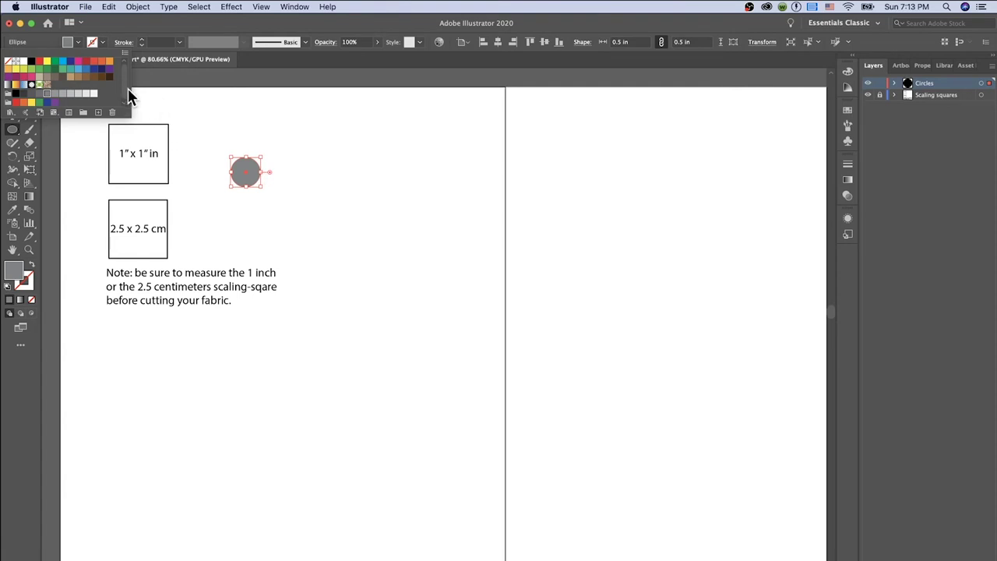
left_click(283, 68)
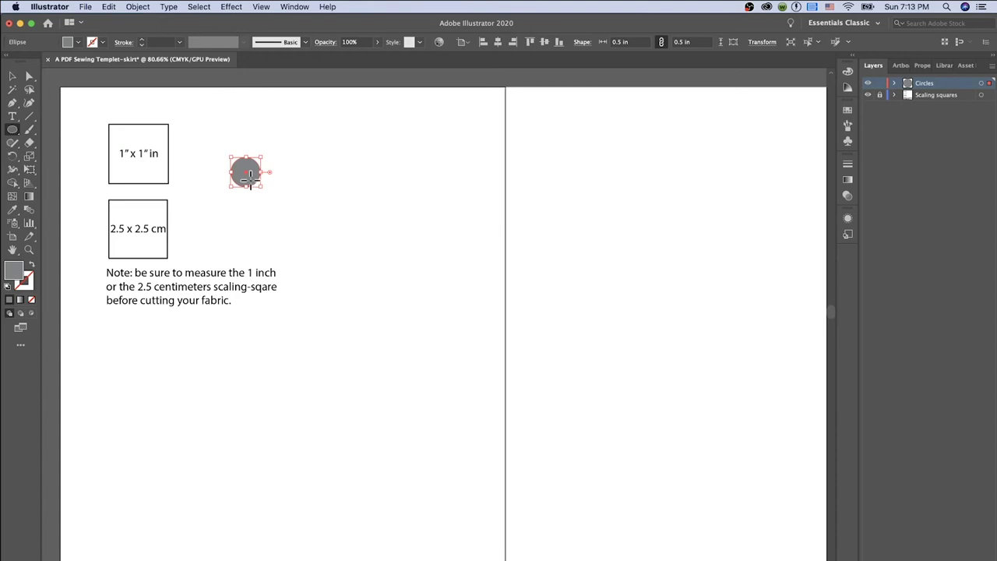
left_click(374, 49)
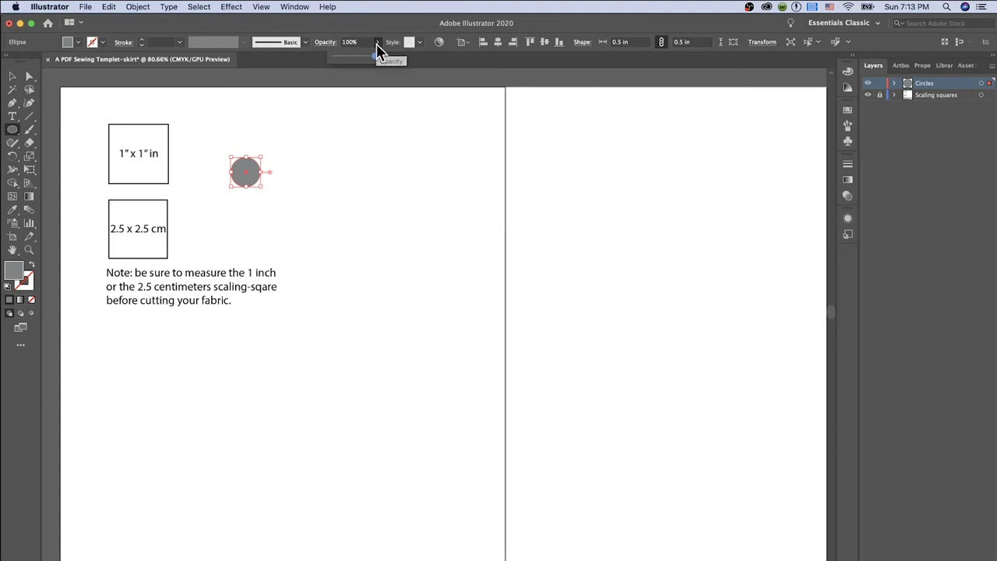
left_click_drag(379, 62, 366, 62)
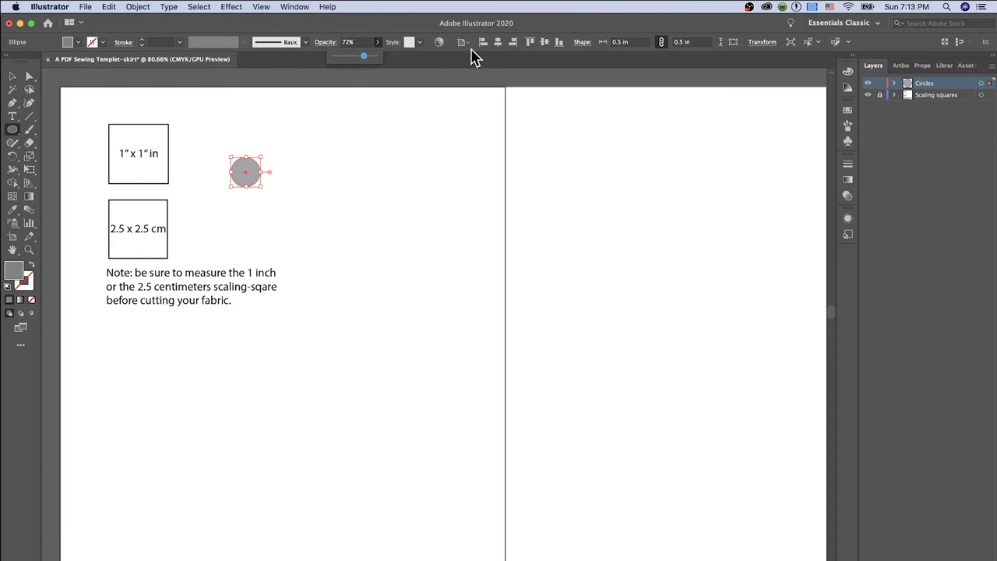
Move the grey circle so its centre snaps to the first artboard's top-left corner.
left_click(12, 76)
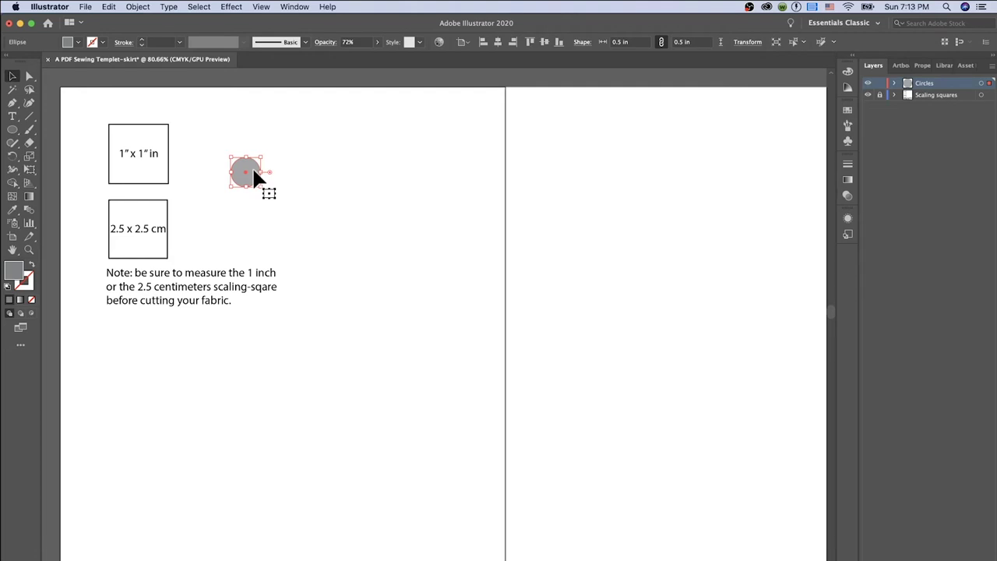
left_click_drag(254, 169, 68, 85)
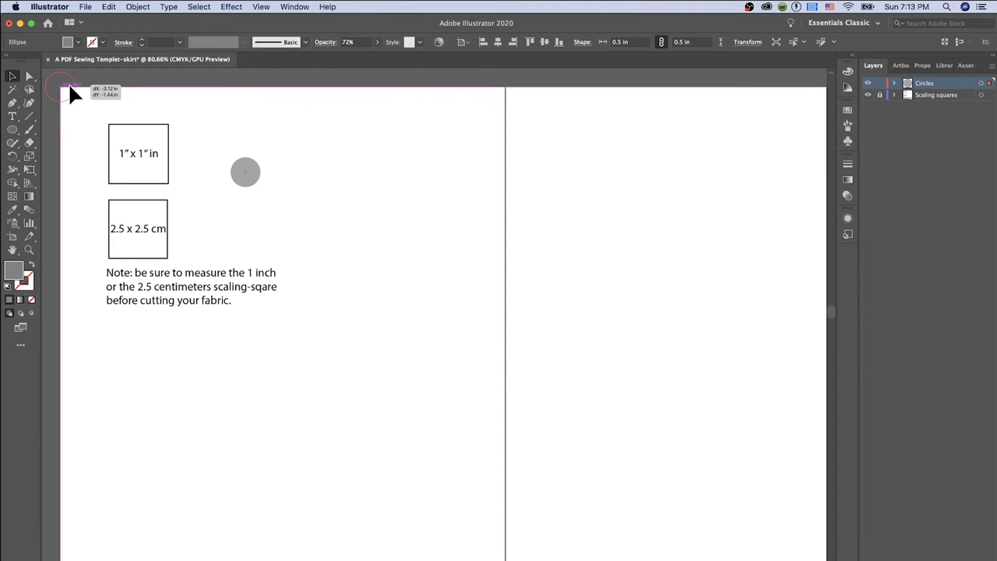
left_click_drag(69, 86, 69, 85)
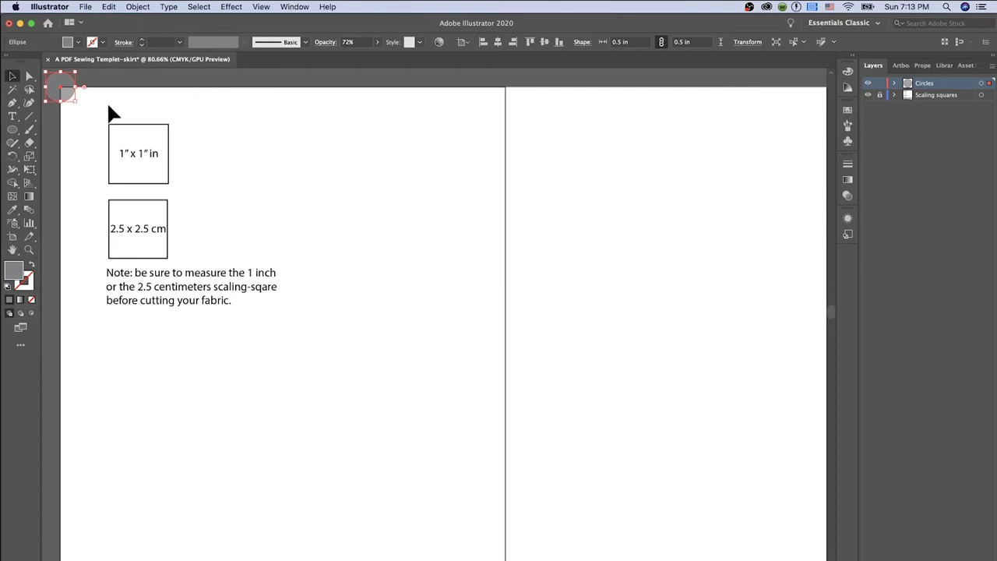
Duplicate the grey circle from the first artboard's top-left corner onto its top-right corner.
left_click(29, 250)
left_click_drag(60, 84, 71, 94)
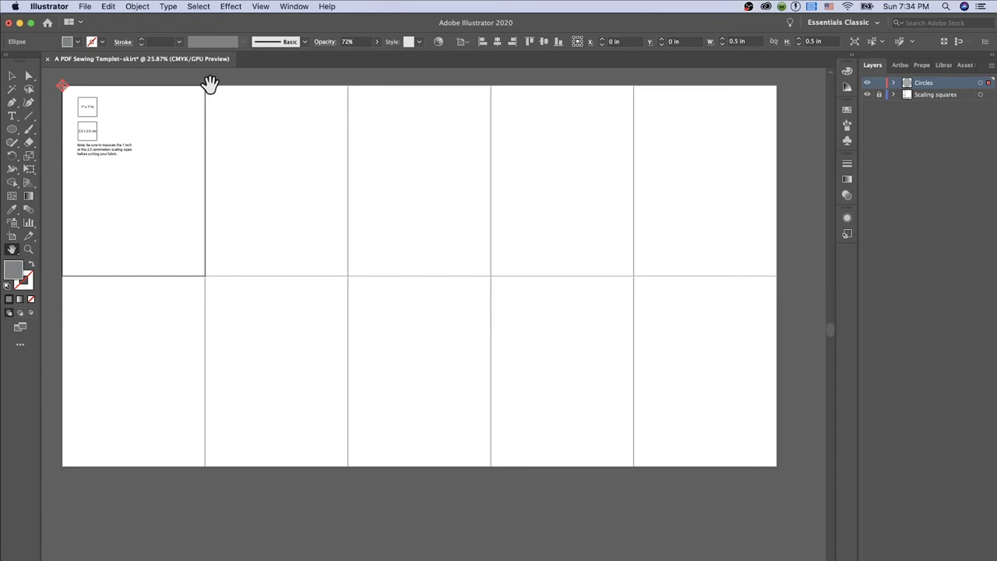
left_click(12, 76)
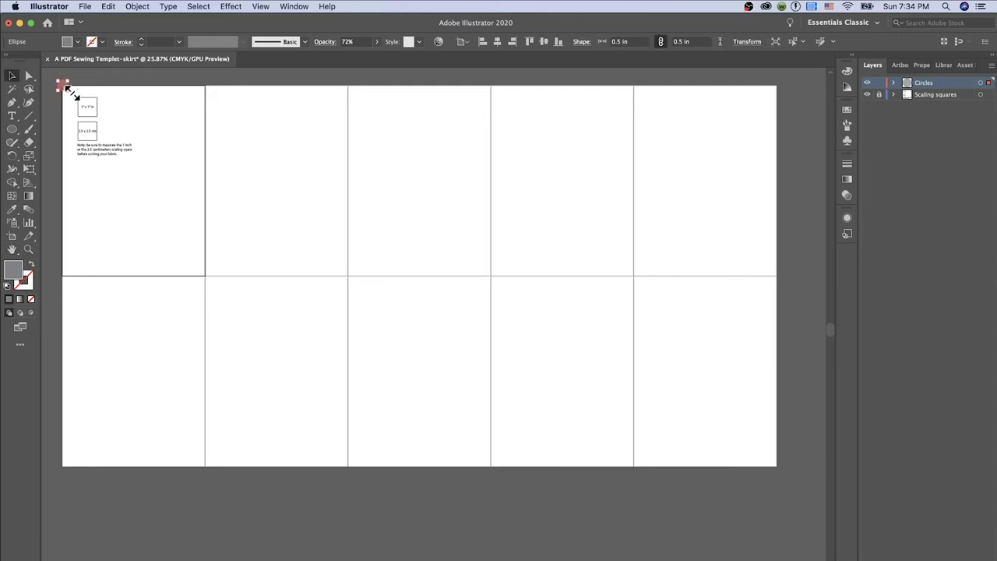
left_click_drag(64, 88, 66, 90)
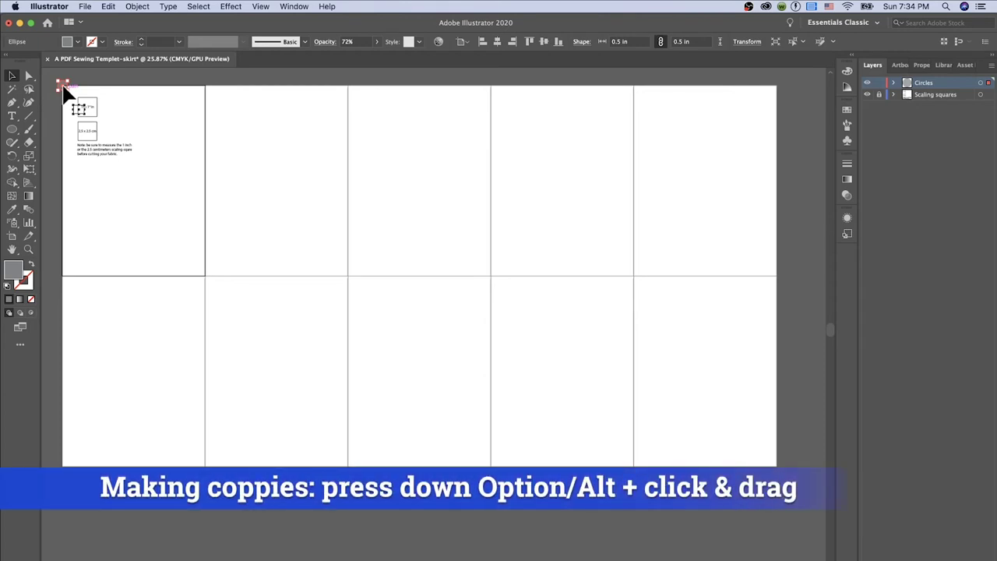
left_click_drag(65, 87, 205, 83)
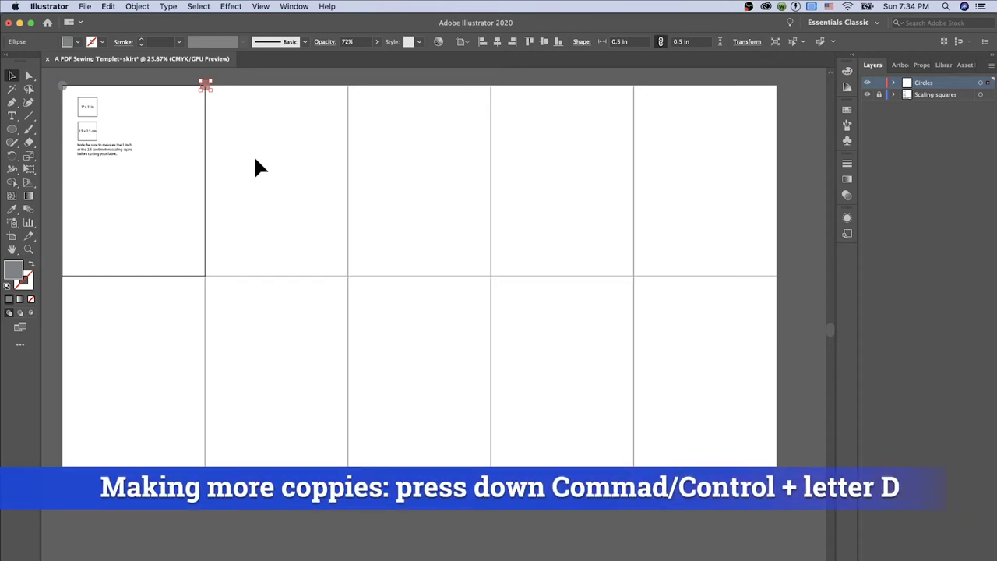
Repeat the circle copy along the top edge until every top artboard corner has a circle, then deselect.
key("super+d")
key("super+d")
key("super+d")
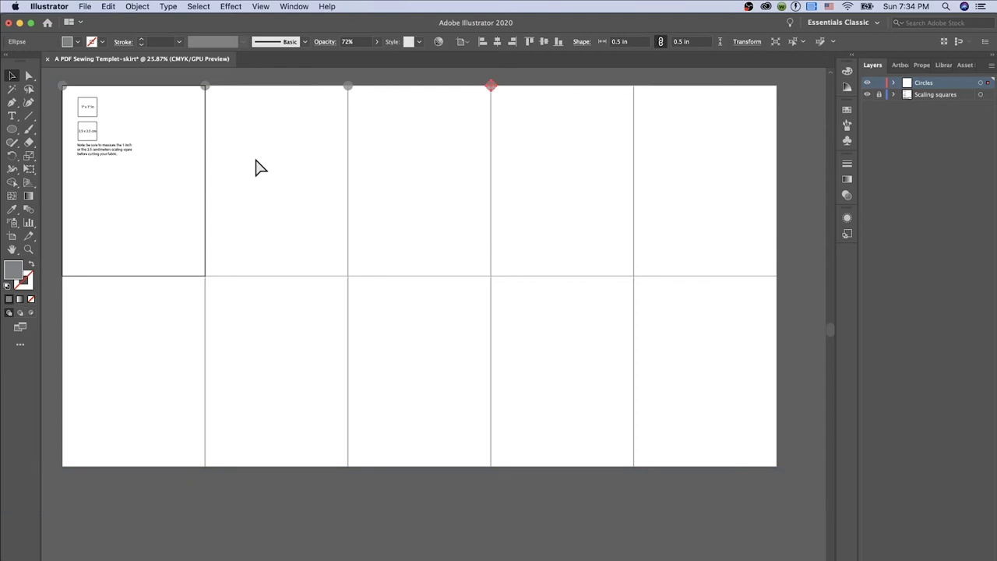
key("super+d")
key("super+d")
left_click(790, 104)
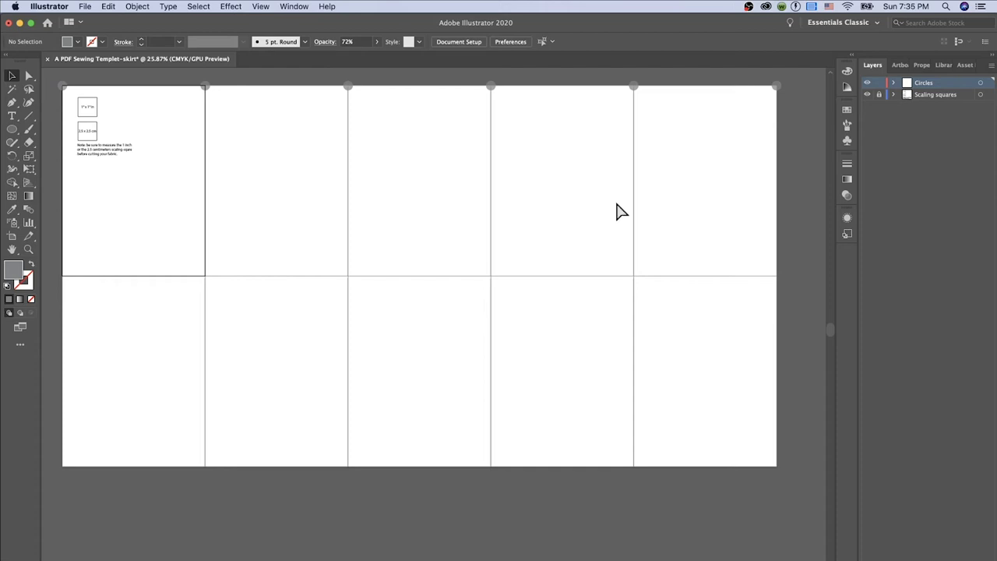
Group all the top-edge circles and duplicate the group 10 in down onto the line between the artboard rows.
key("super+a")
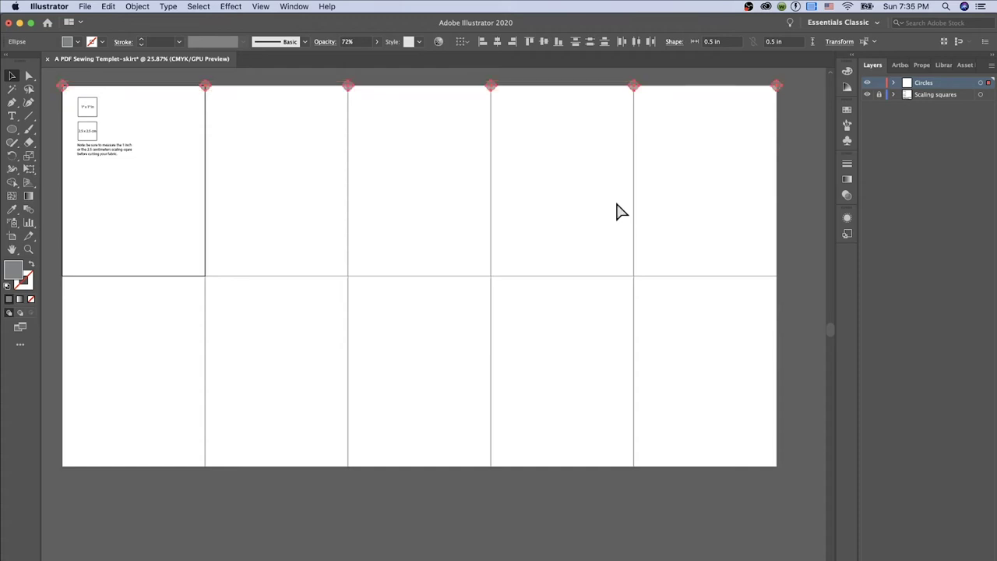
key("super+g")
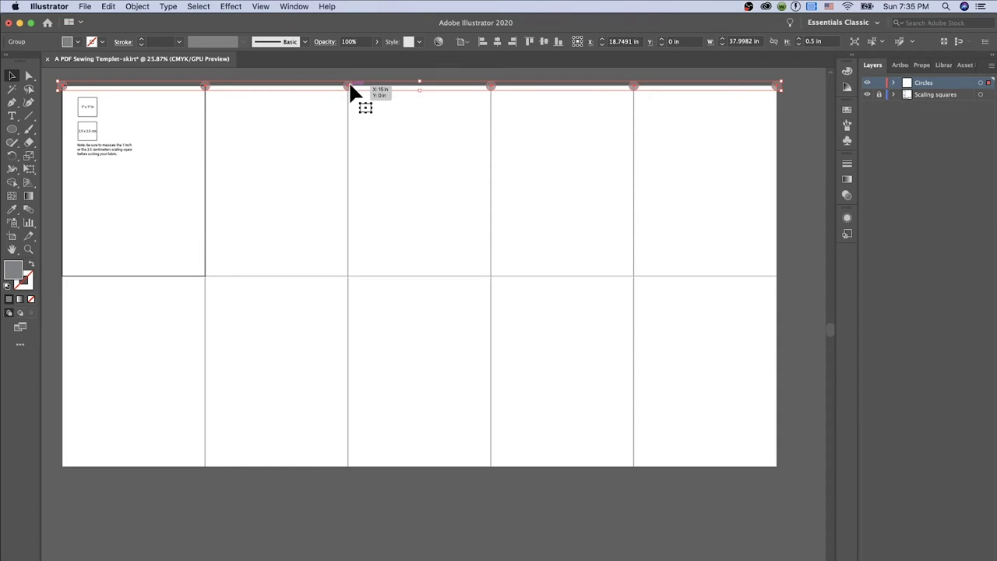
left_click_drag(351, 88, 349, 279)
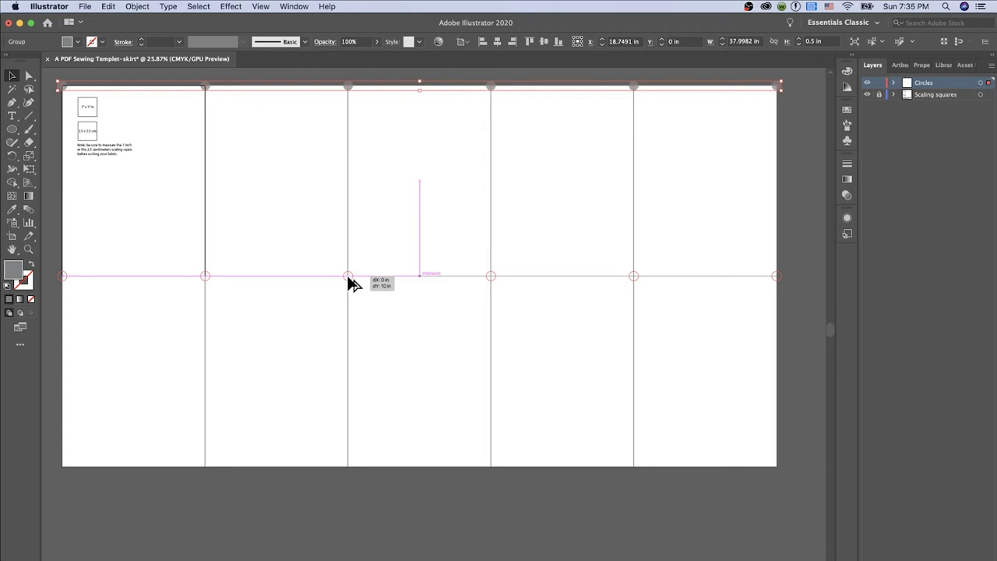
left_click_drag(348, 283, 347, 281)
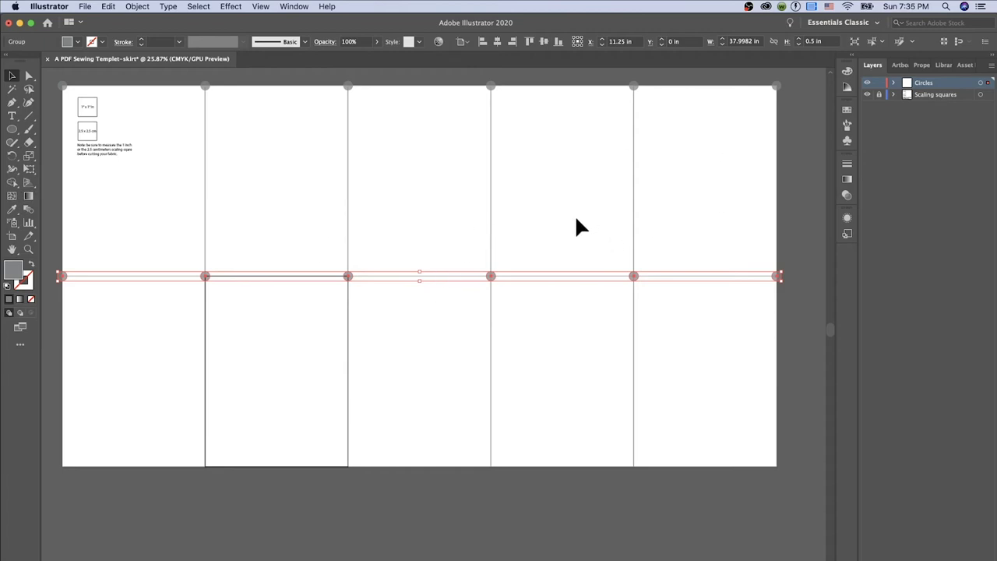
Repeat the row copy once to place circles along the lower artboards' bottom edge, then deselect.
key("a")
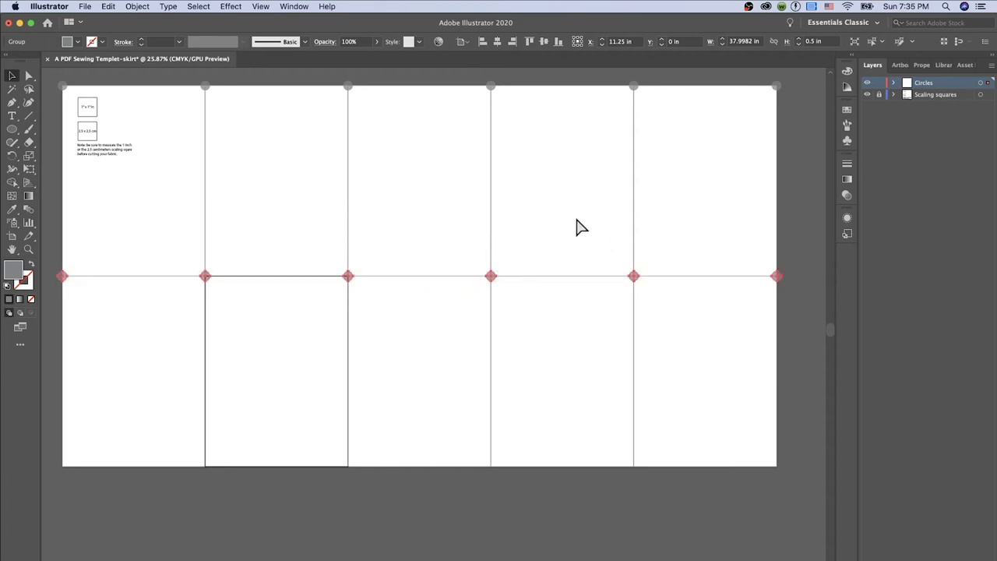
key("super+d")
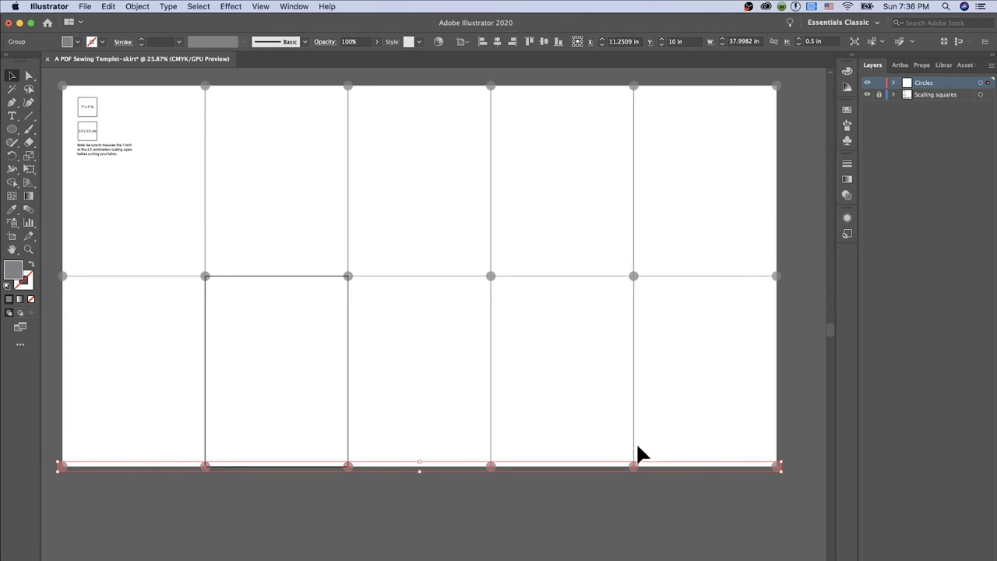
left_click(389, 514)
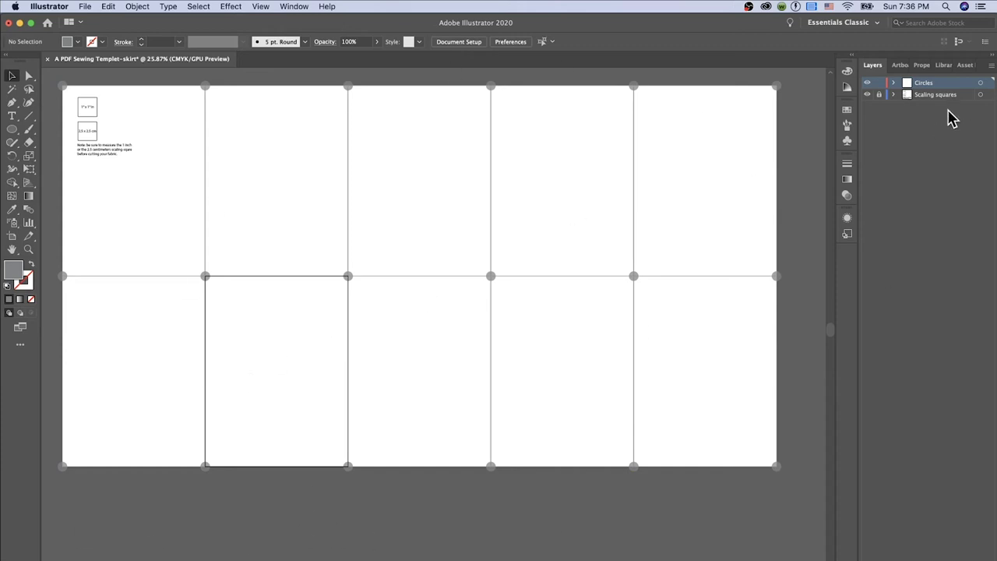
Group all three rows of circles together and lock the Circles layer, keeping the Scaling squares layer locked.
left_click(879, 95)
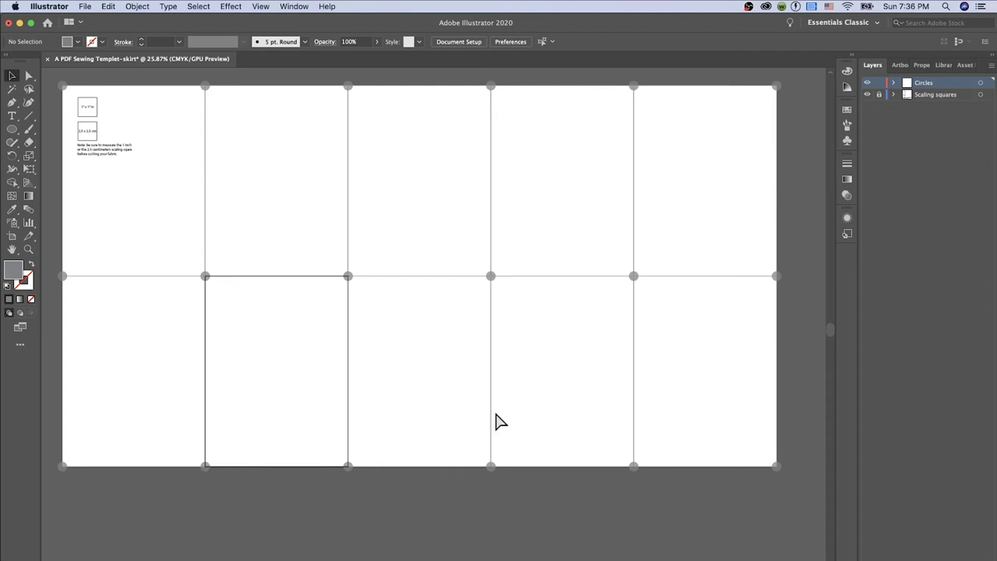
left_click(497, 415)
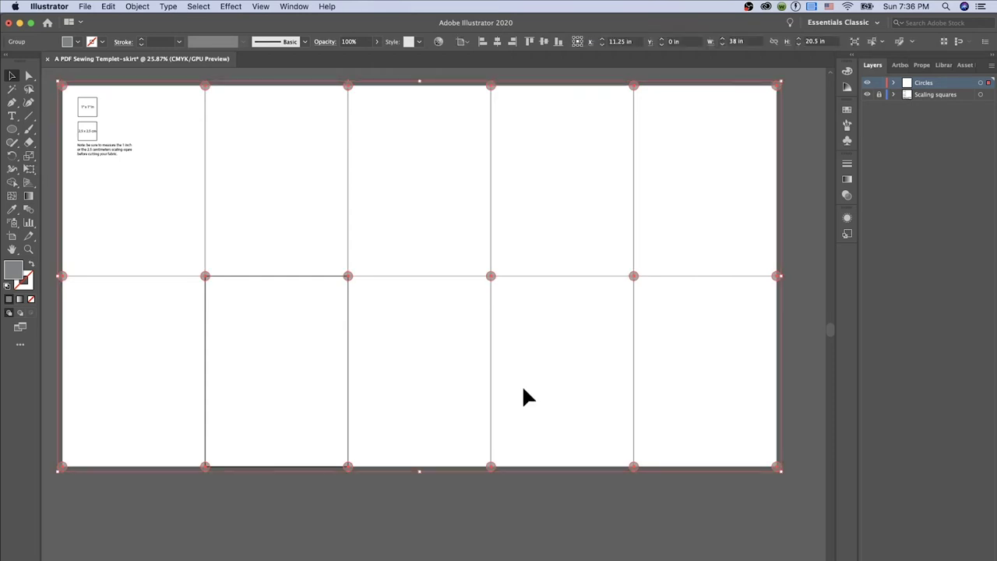
left_click(879, 82)
left_click(880, 94)
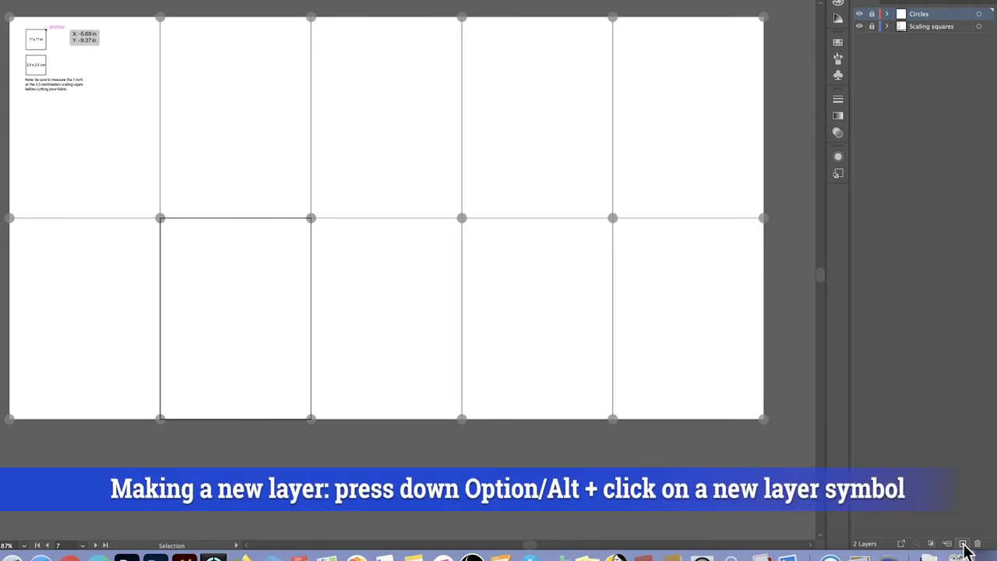
Create a new layer named Borders above the Circles layer.
left_click(962, 544, "alt")
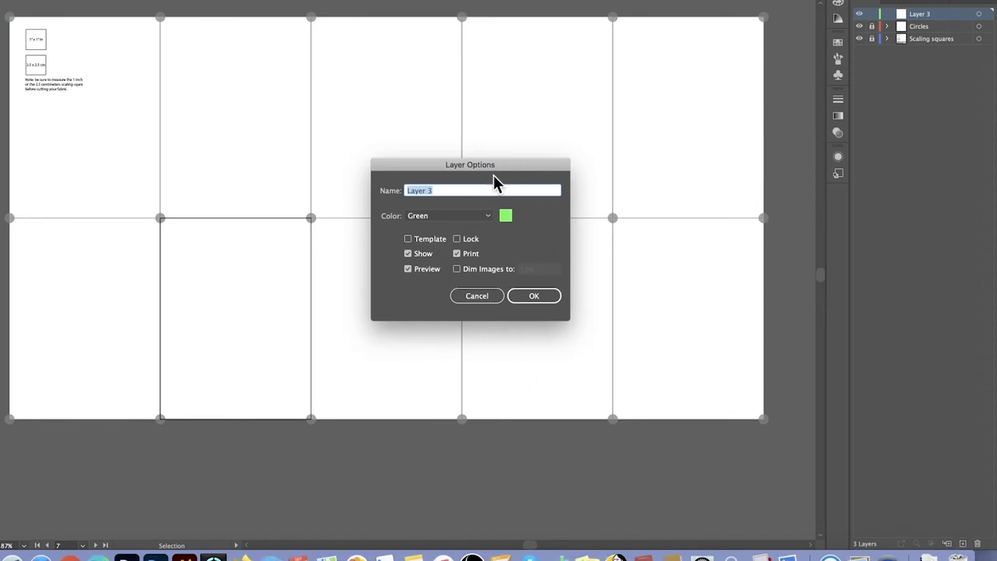
type("Borders")
key("Return")
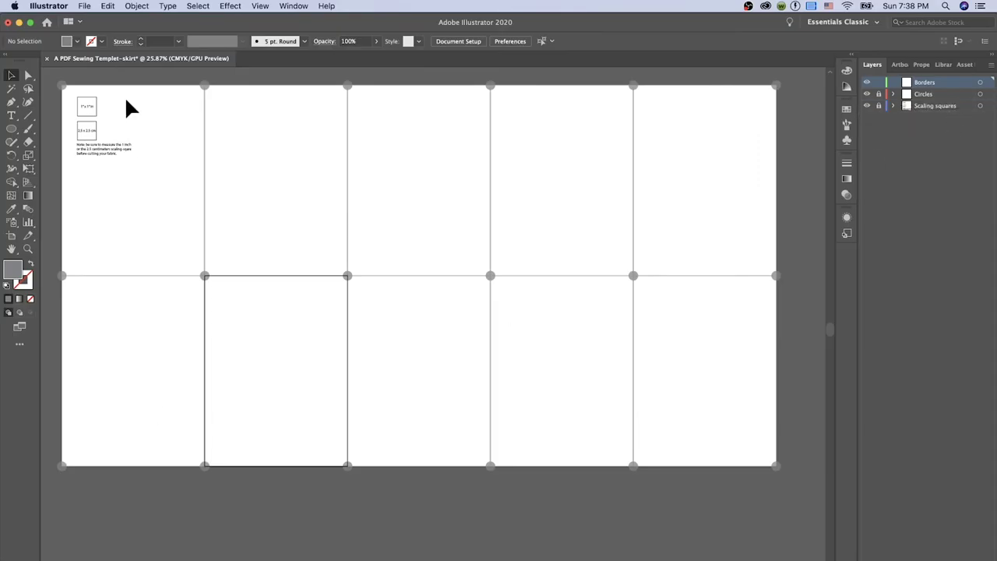
Add a 7.5 in wide by 10 in high rectangle on the Borders layer with the Rectangle tool.
left_click(14, 132)
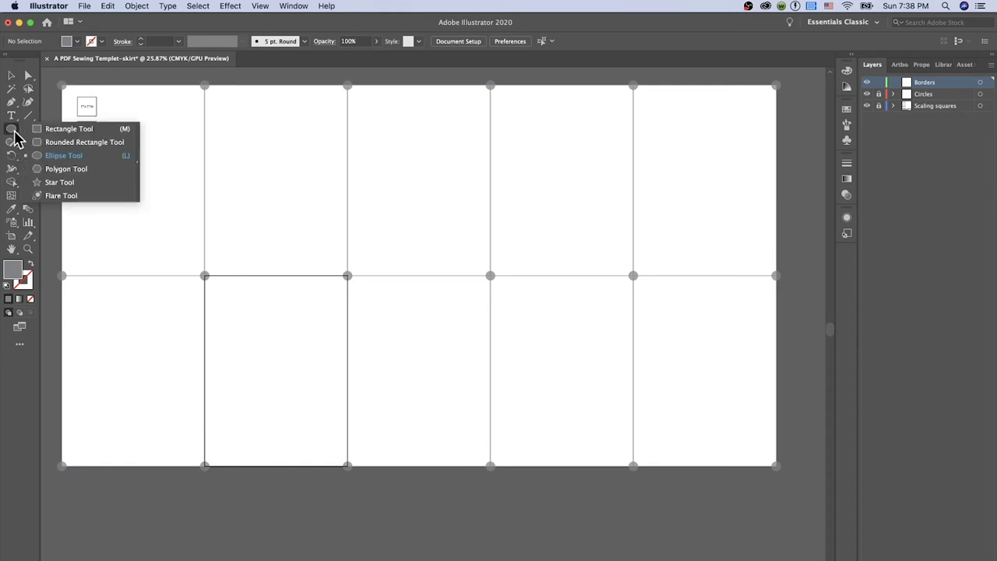
left_click(62, 132)
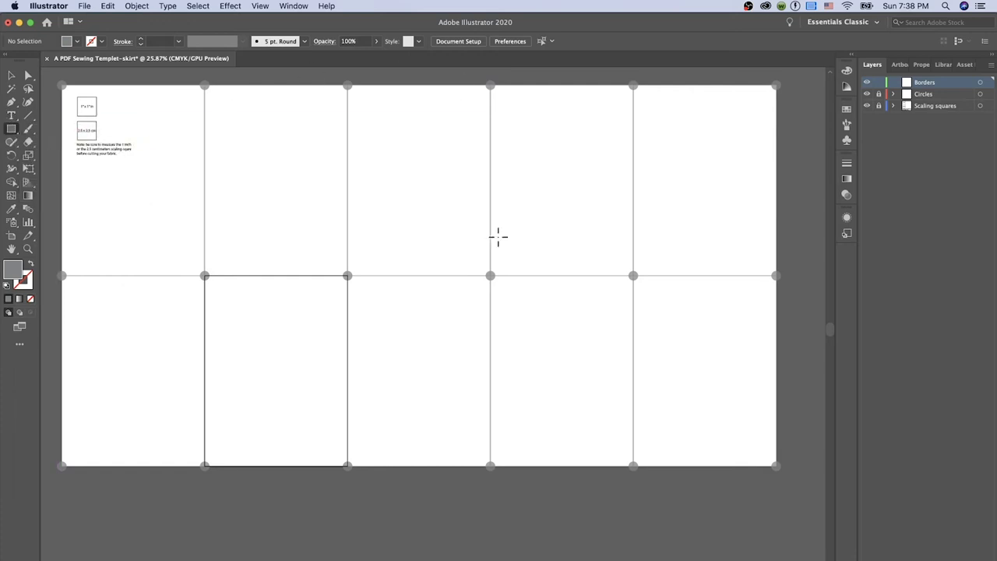
left_click(272, 191)
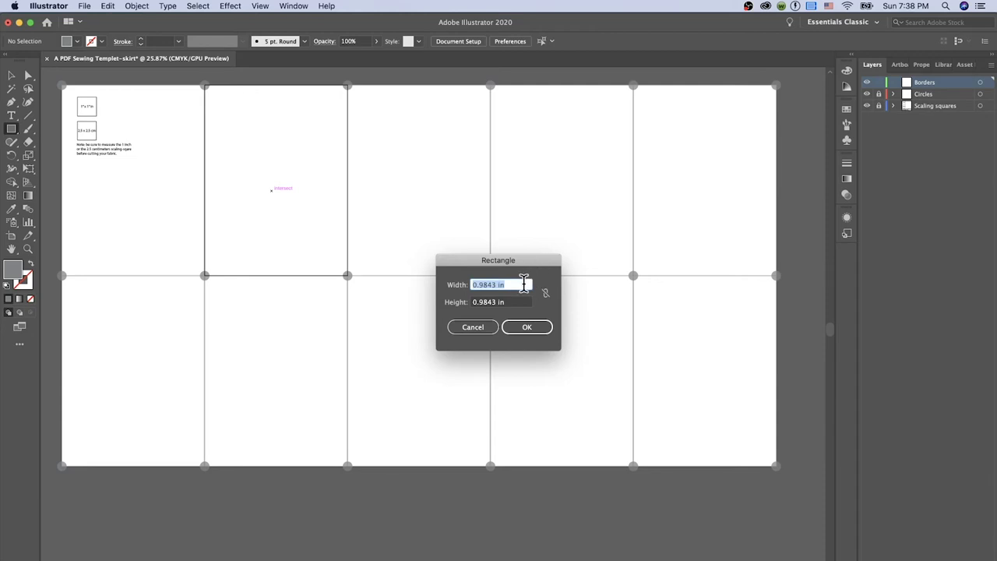
type("7.5in")
key("Tab")
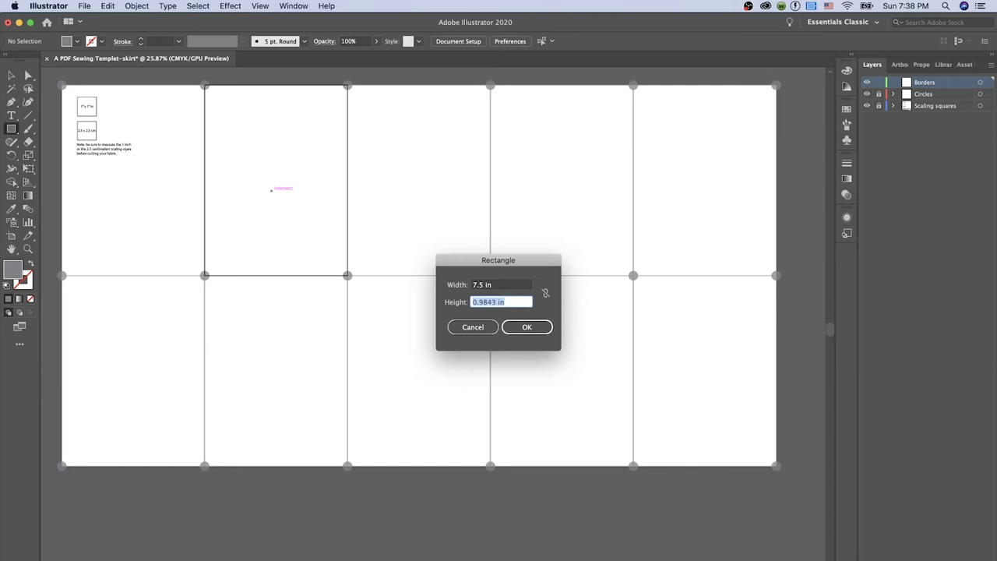
type("10in")
key("Return")
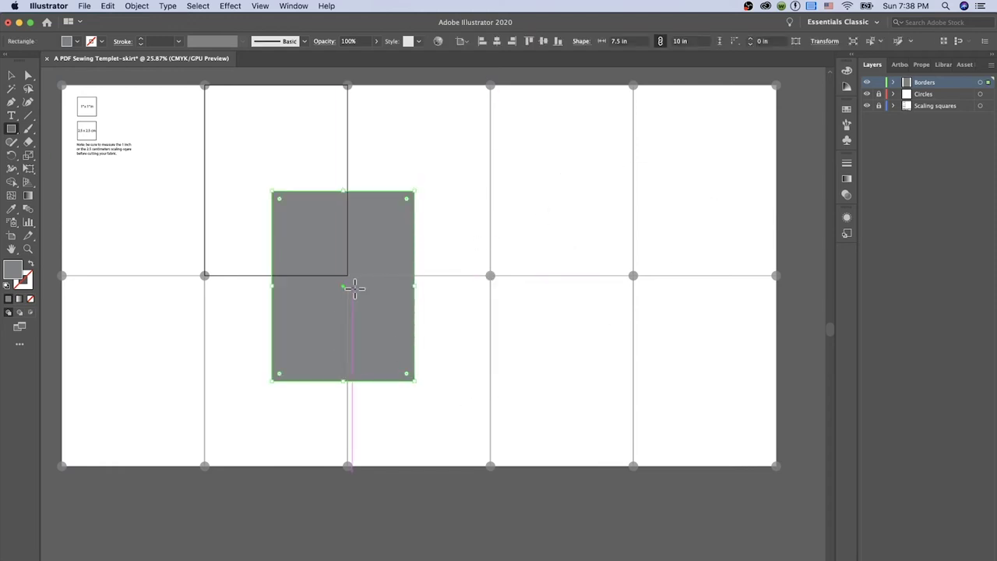
Give the rectangle a black 2 pt stroke and no fill.
left_click(101, 43)
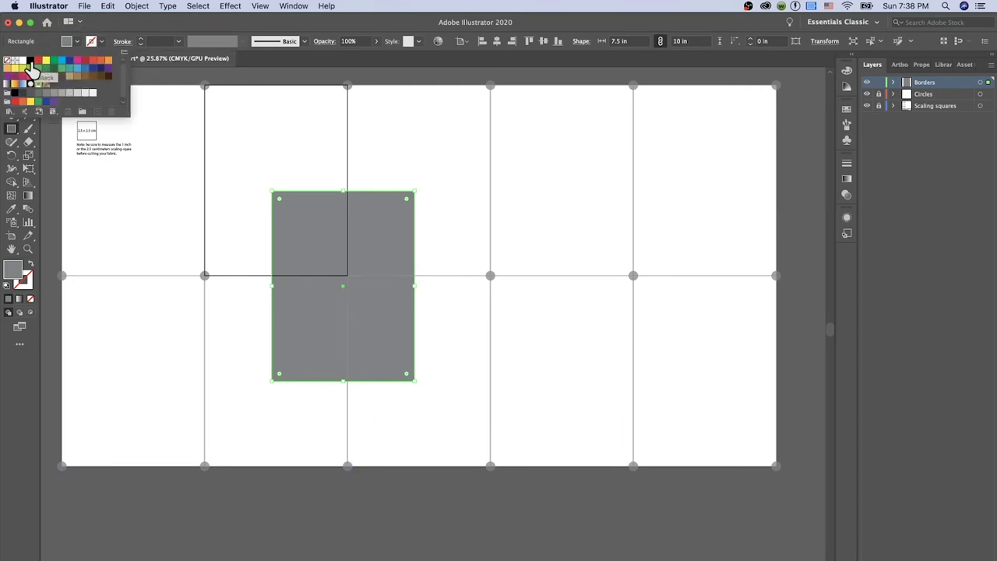
left_click(30, 62)
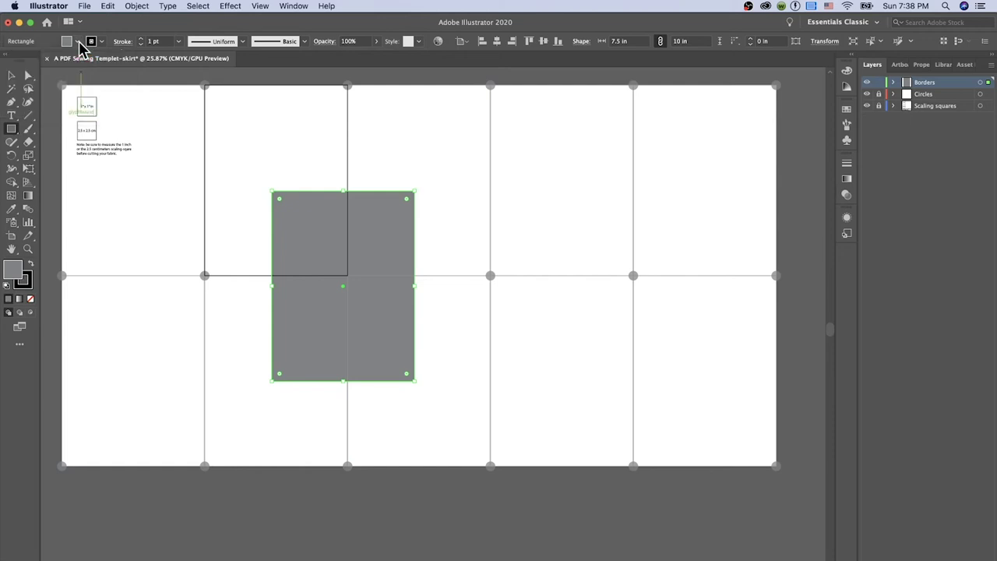
left_click(82, 45)
left_click(77, 42)
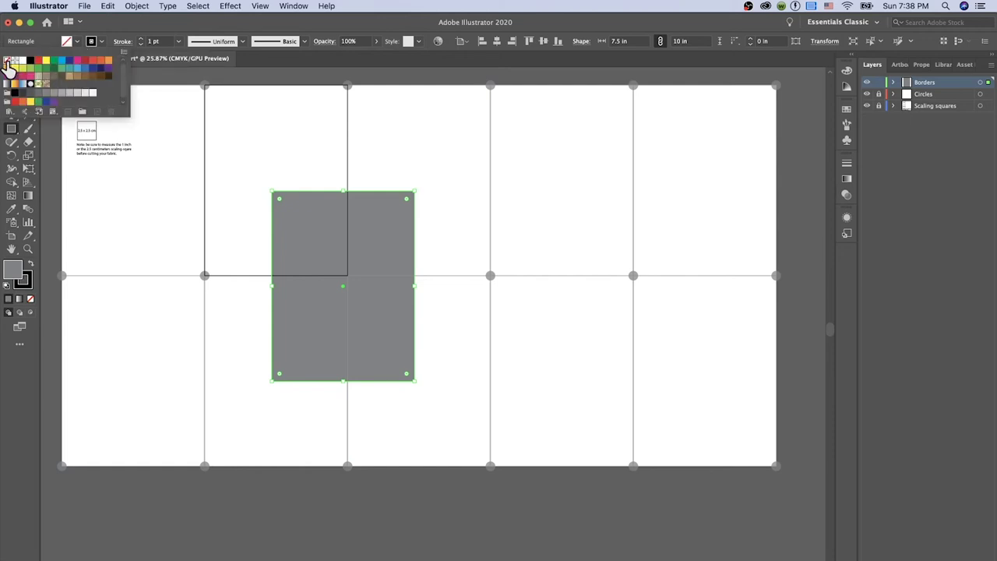
left_click(7, 62)
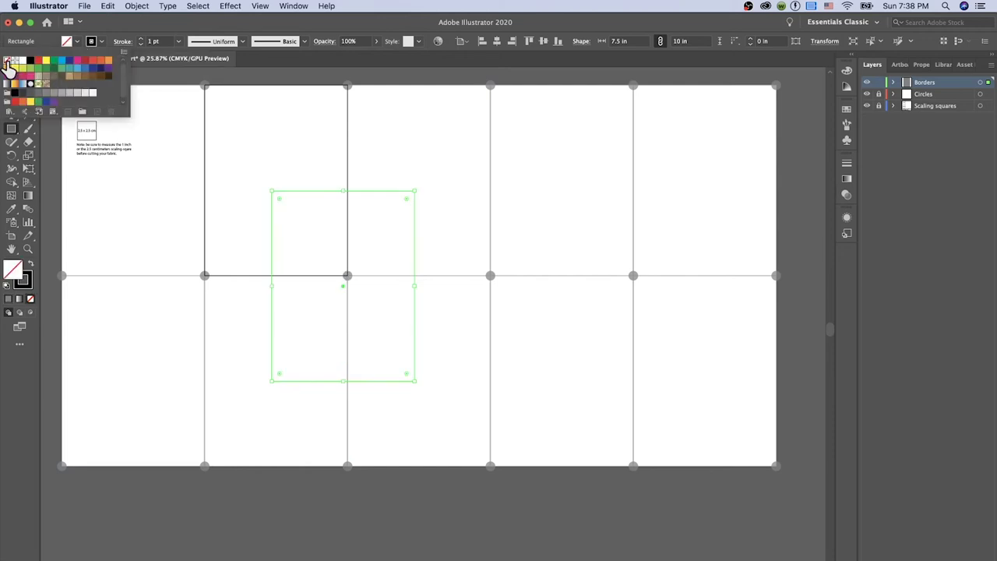
left_click(179, 42)
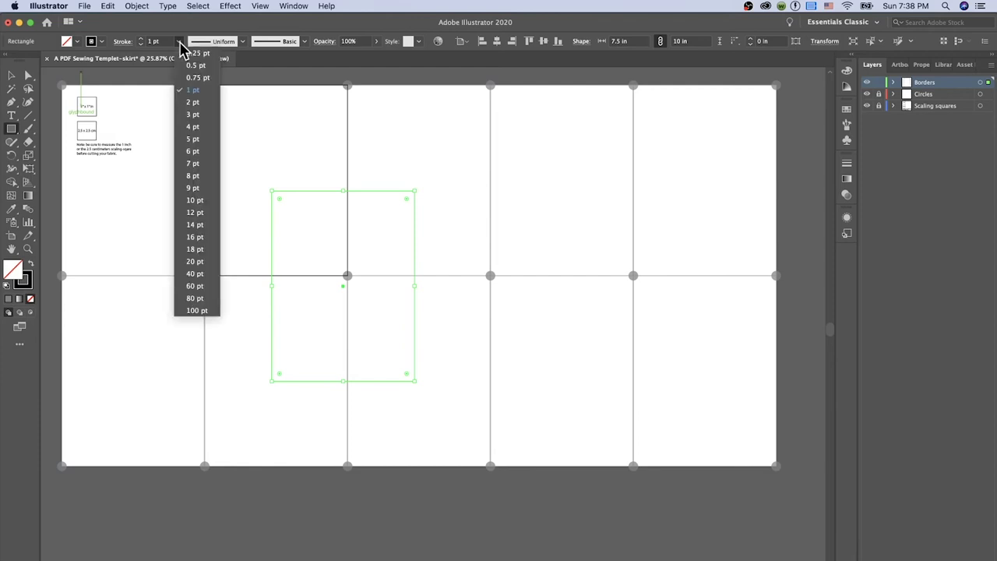
left_click(199, 103)
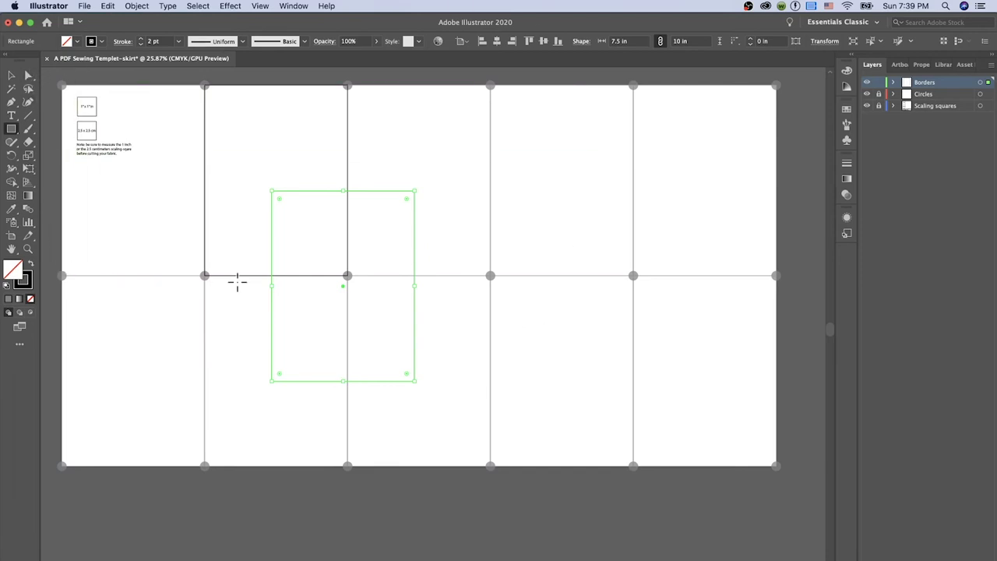
Move the border rectangle so it snaps exactly onto the edges of the first artboard.
left_click(11, 81)
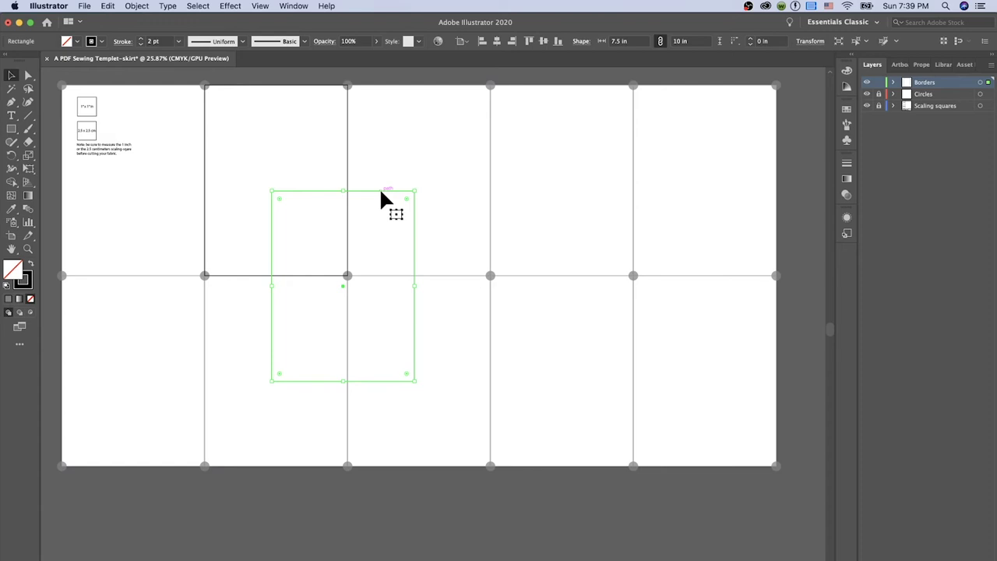
left_click_drag(381, 193, 173, 88)
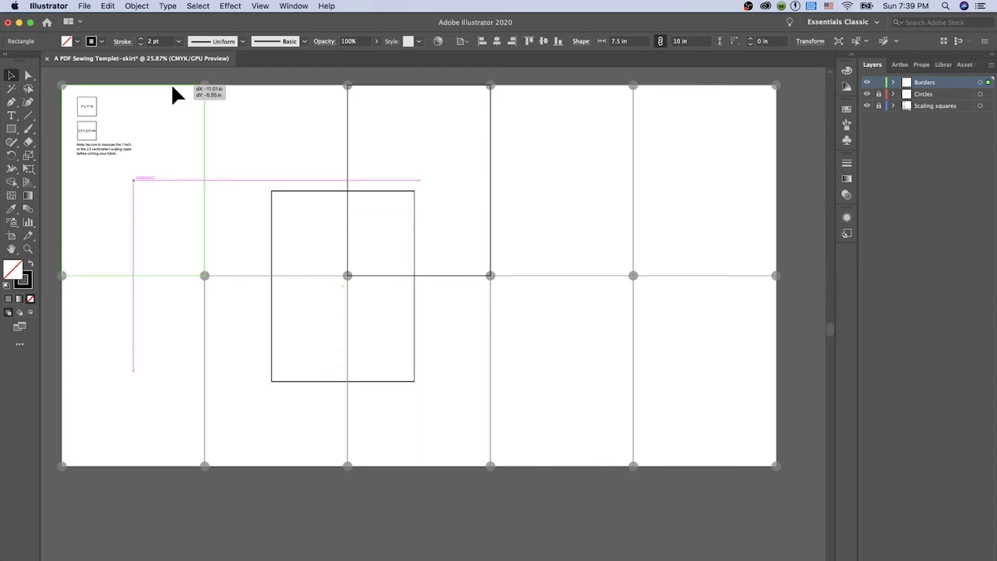
left_click_drag(172, 88, 172, 88)
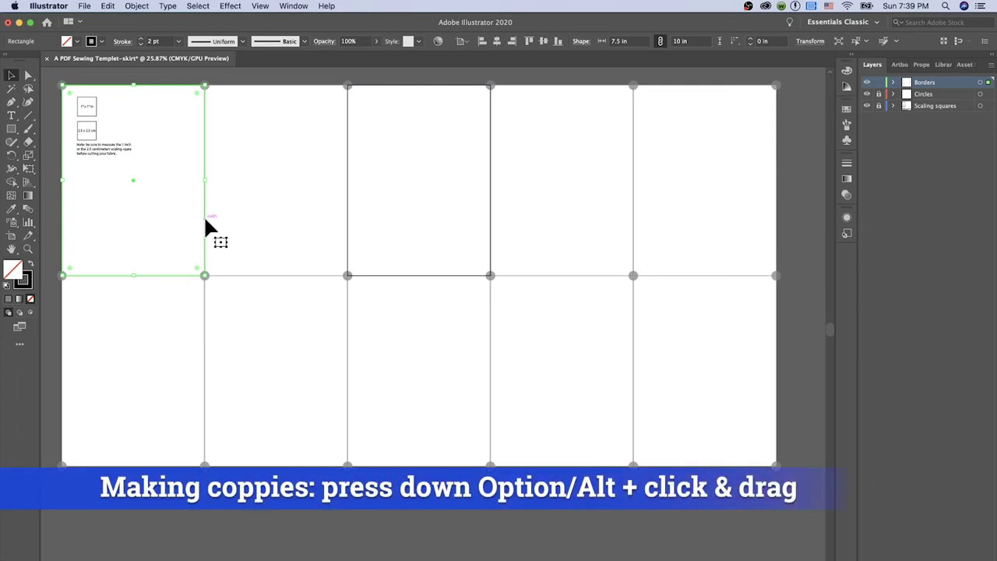
Duplicate the border rectangle onto the second artboard and repeat the copy across the rest of the top row.
left_click_drag(205, 221, 350, 226)
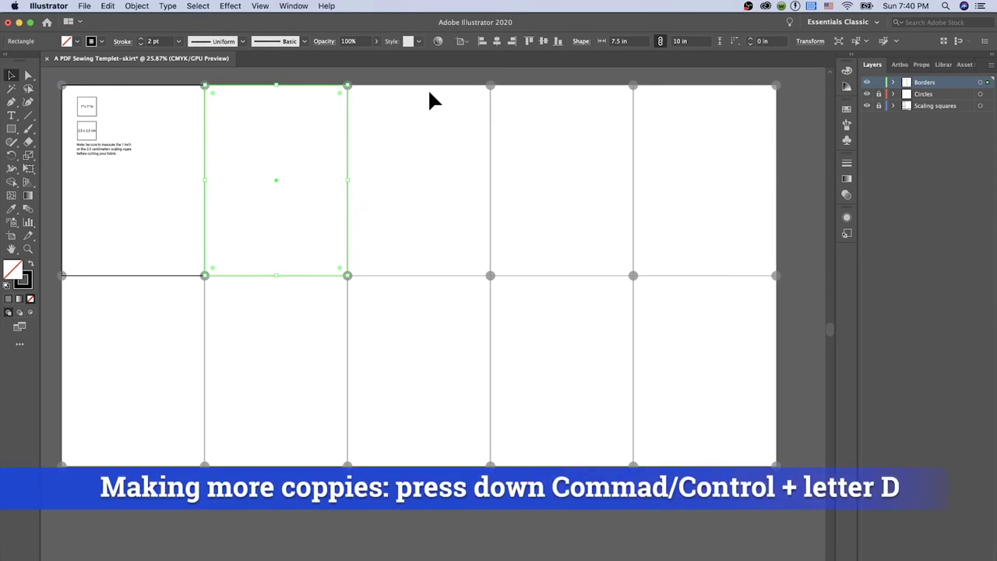
key("cmd+d")
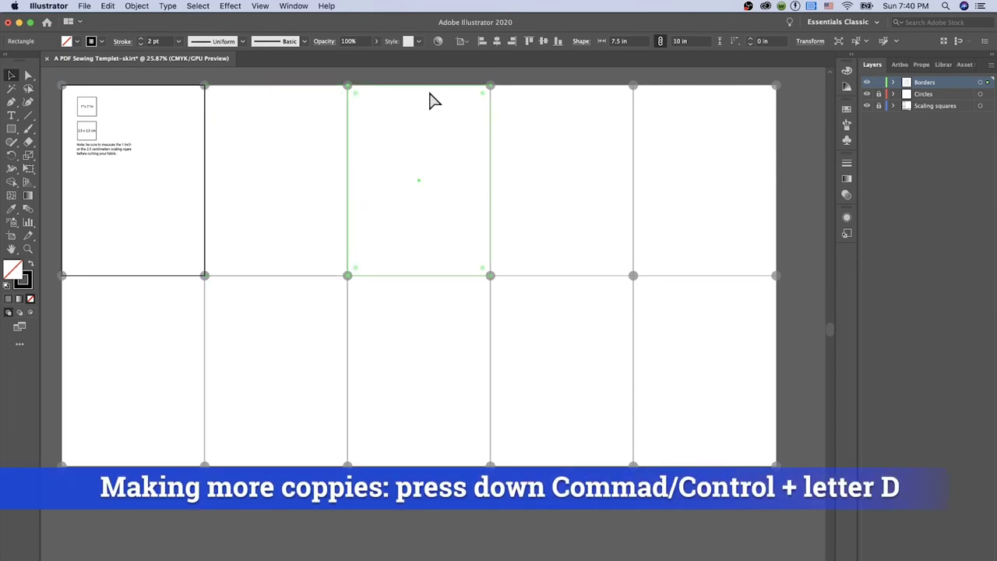
key("super+d")
key("super+d")
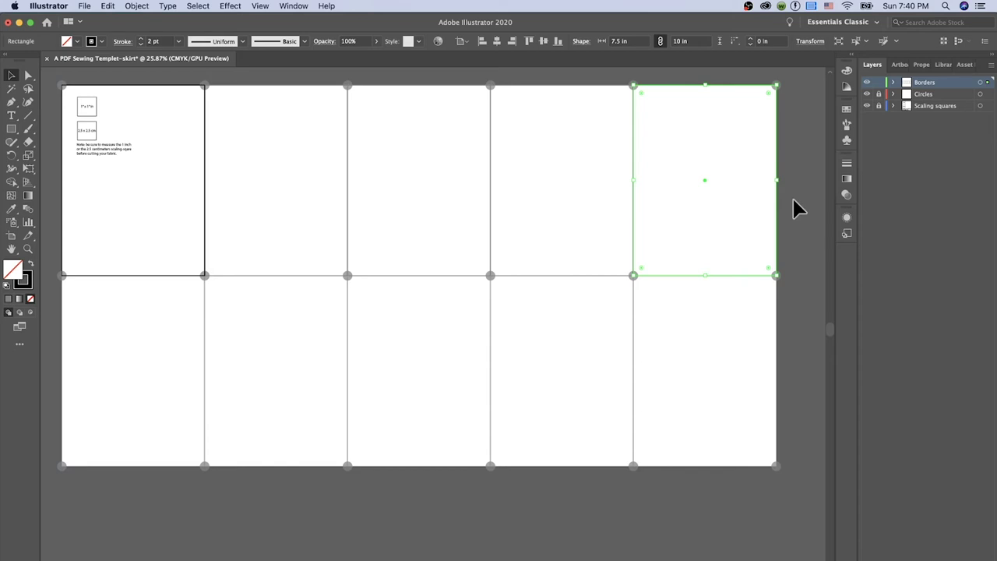
Group the top row of border rectangles and duplicate the group 10 in down onto the bottom row of artboards.
key("super+a")
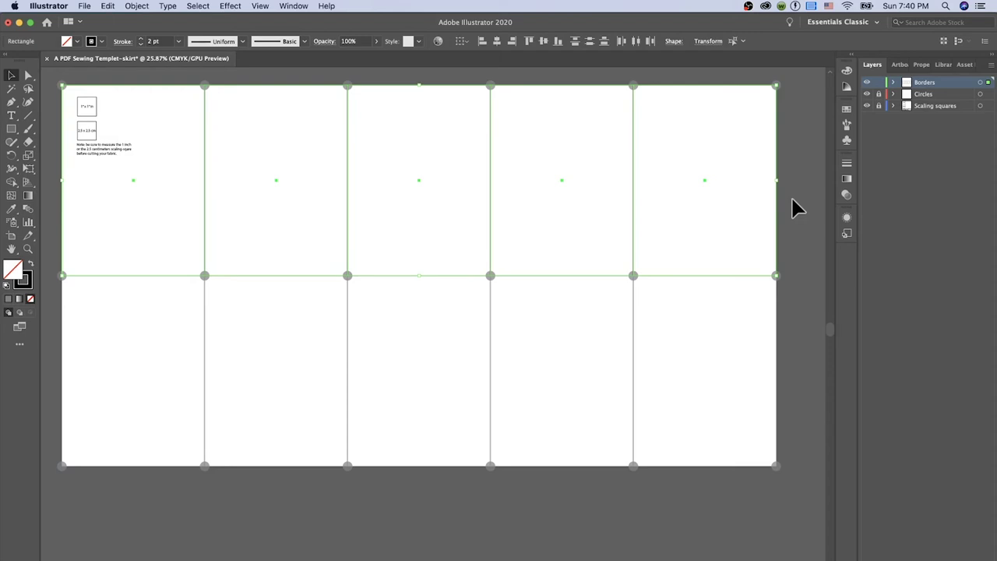
key("super+g")
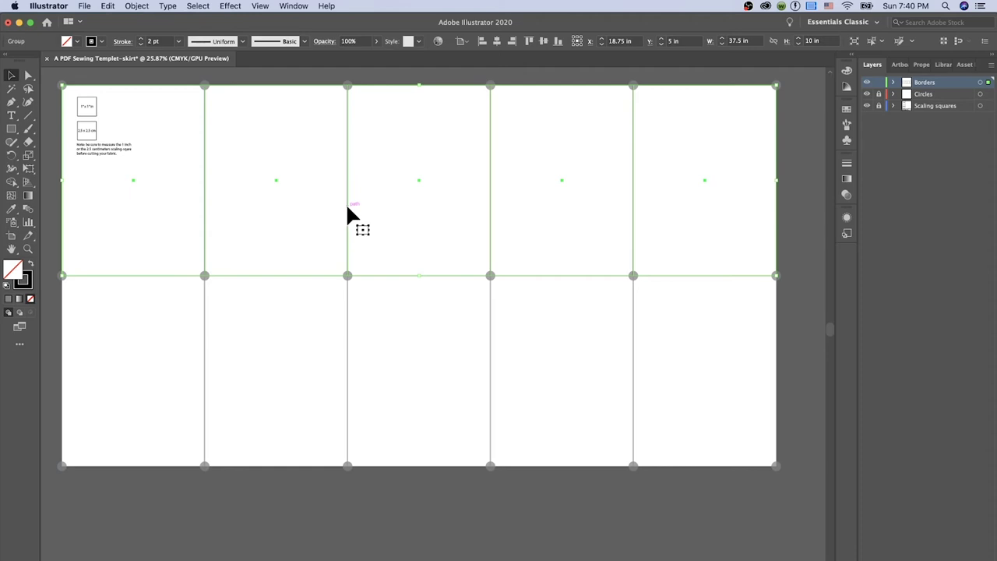
left_click_drag(347, 210, 348, 398)
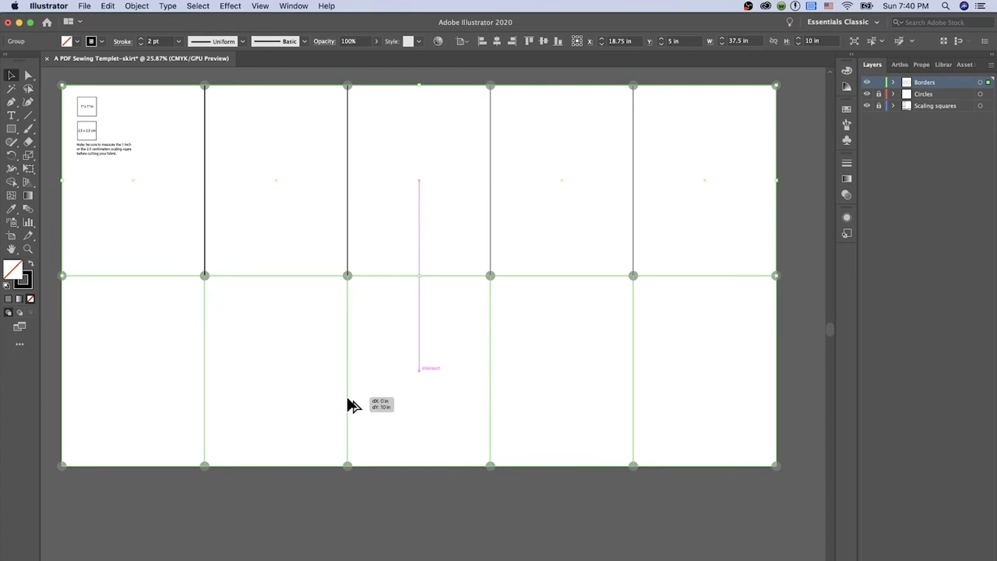
left_click_drag(347, 398, 345, 394)
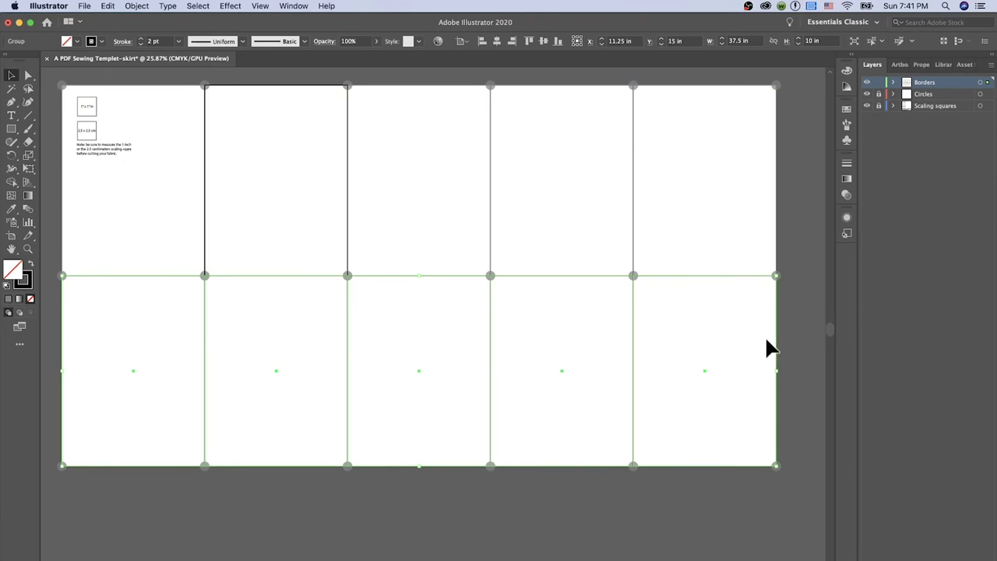
left_click(581, 499)
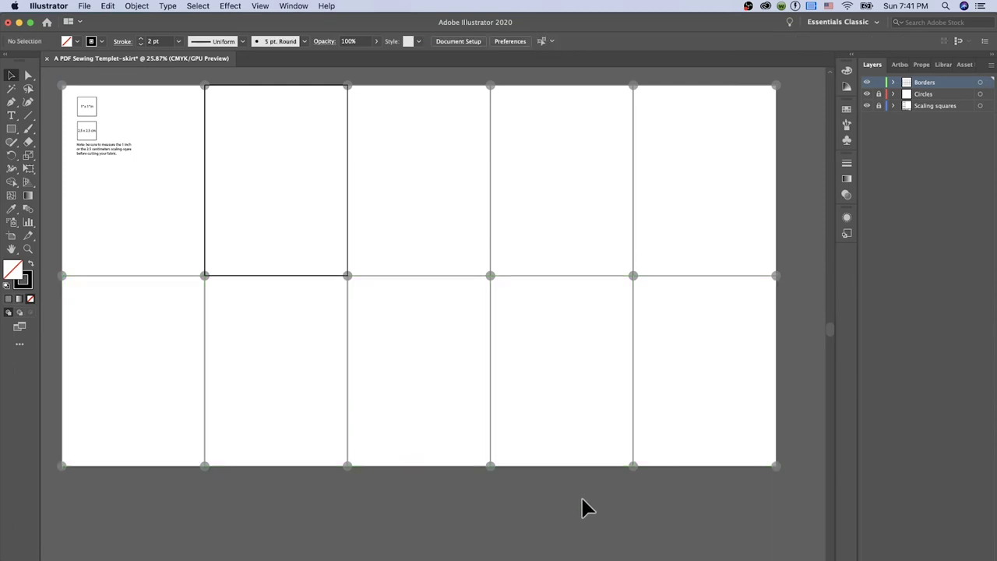
key("super+a")
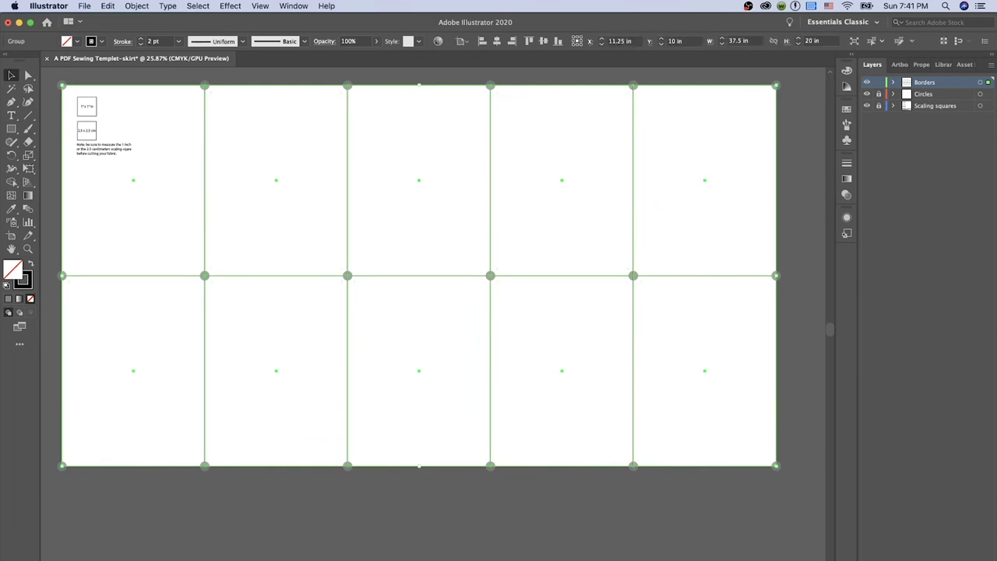
left_click(785, 207)
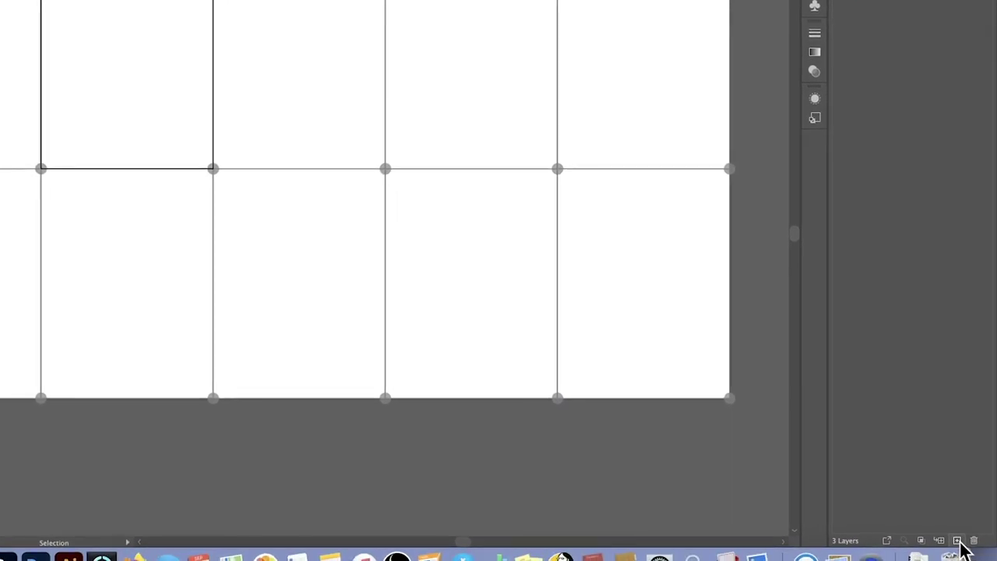
Create a new layer named Numbers.
left_click(957, 540, "alt")
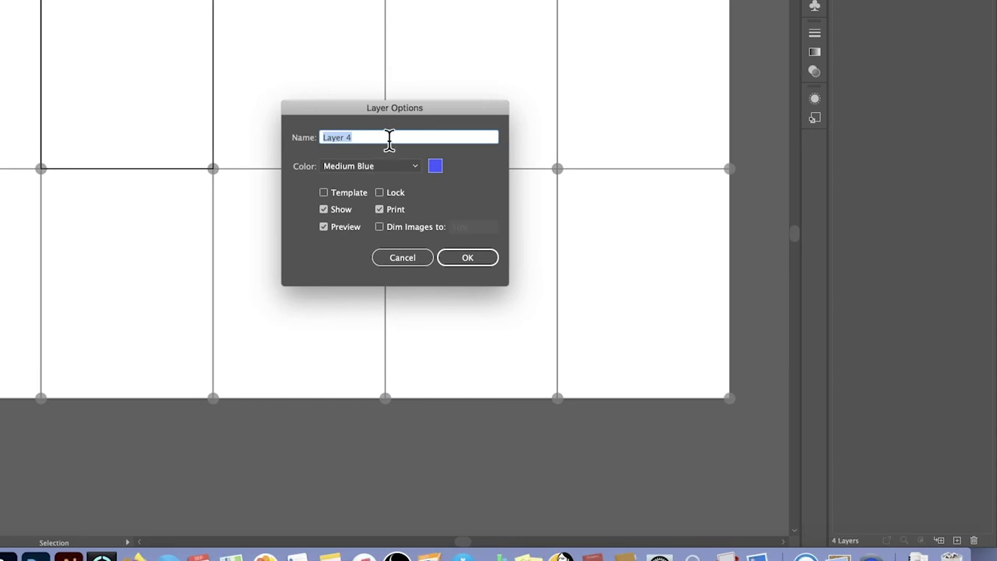
type("Numbers")
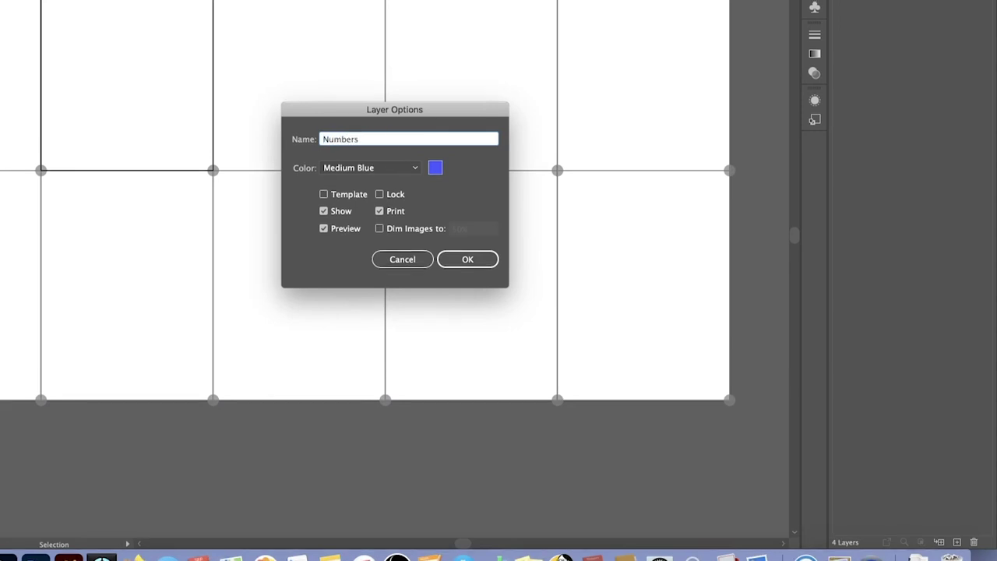
key("Return")
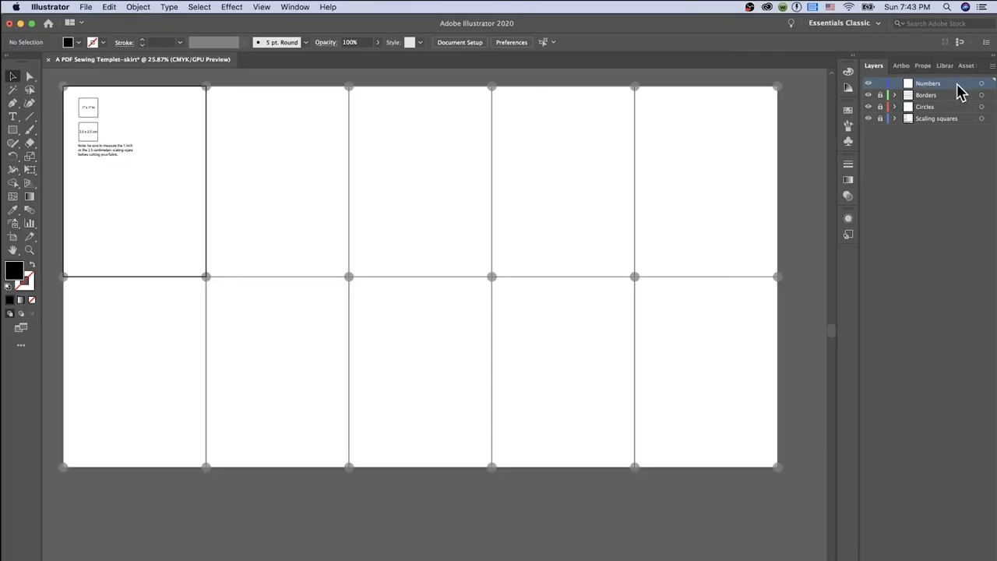
Add the page number 1 as 120 pt text beside the scaling squares on the first artboard.
left_click(13, 118)
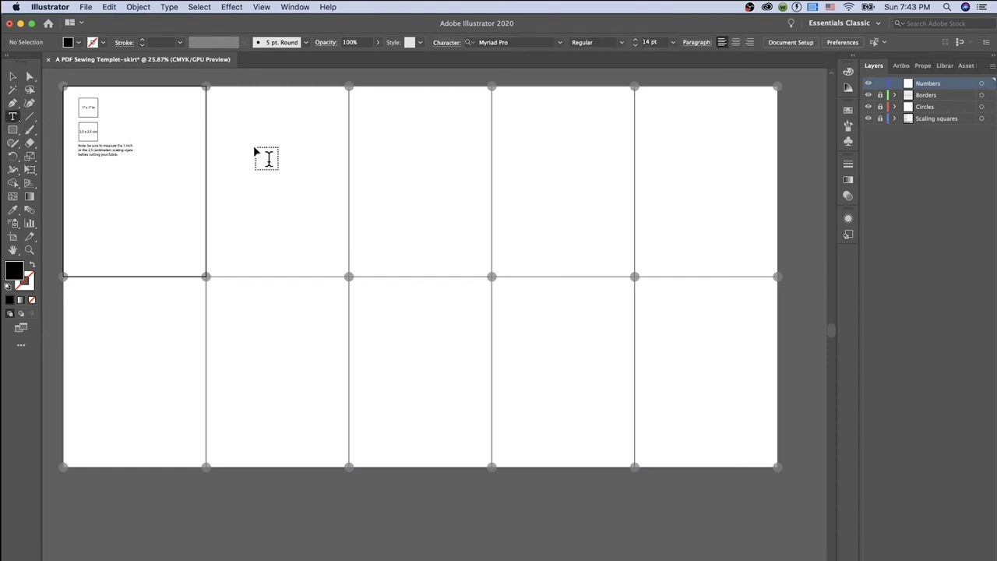
left_click(134, 120)
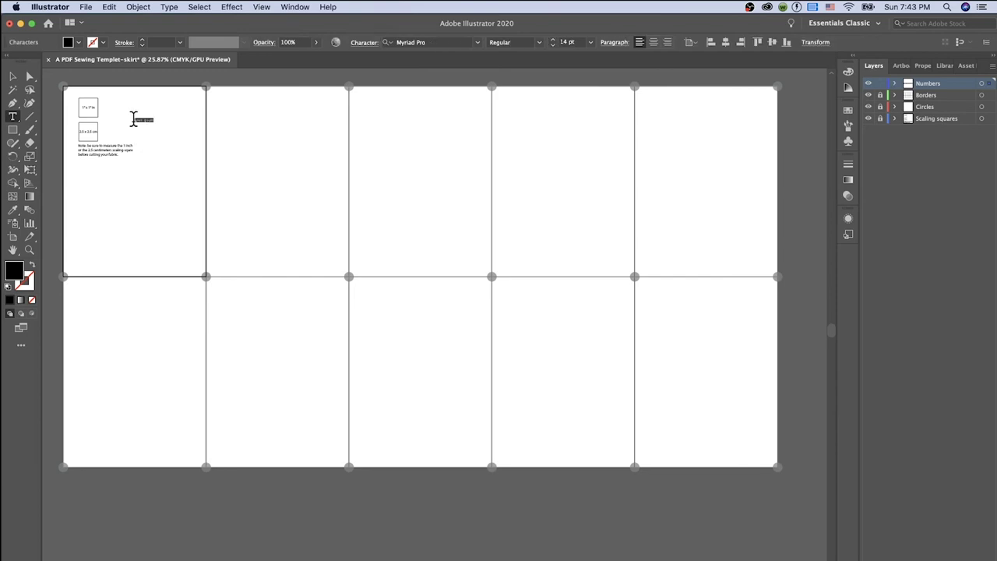
left_click(566, 42)
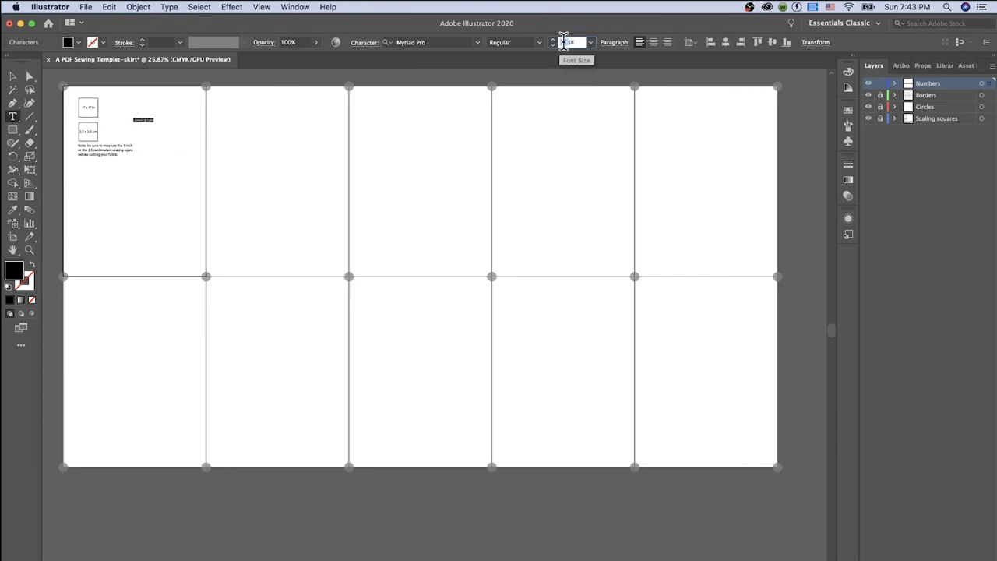
type("120")
key("Return")
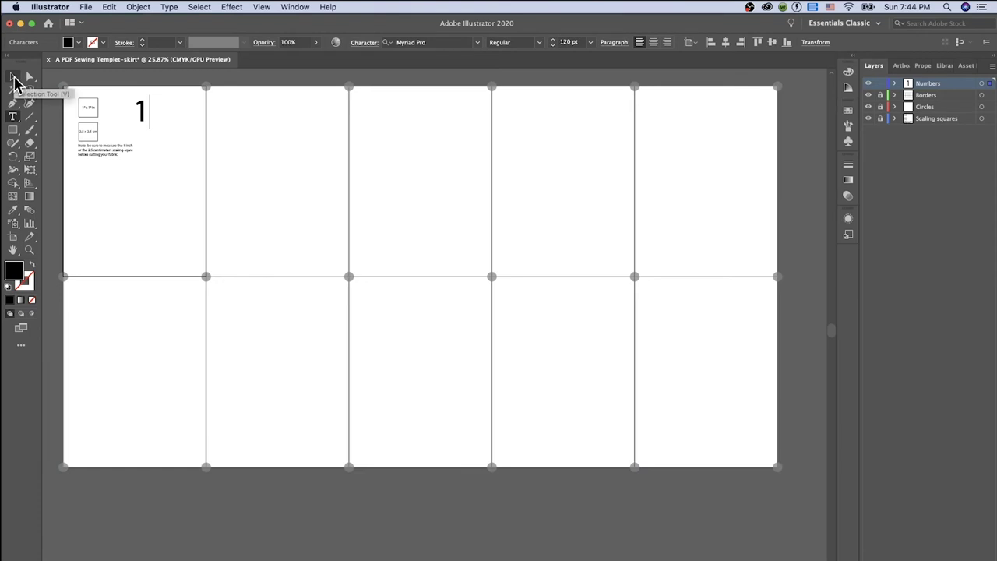
Center the number 1 horizontally on the first artboard and move it slightly down.
left_click(14, 79)
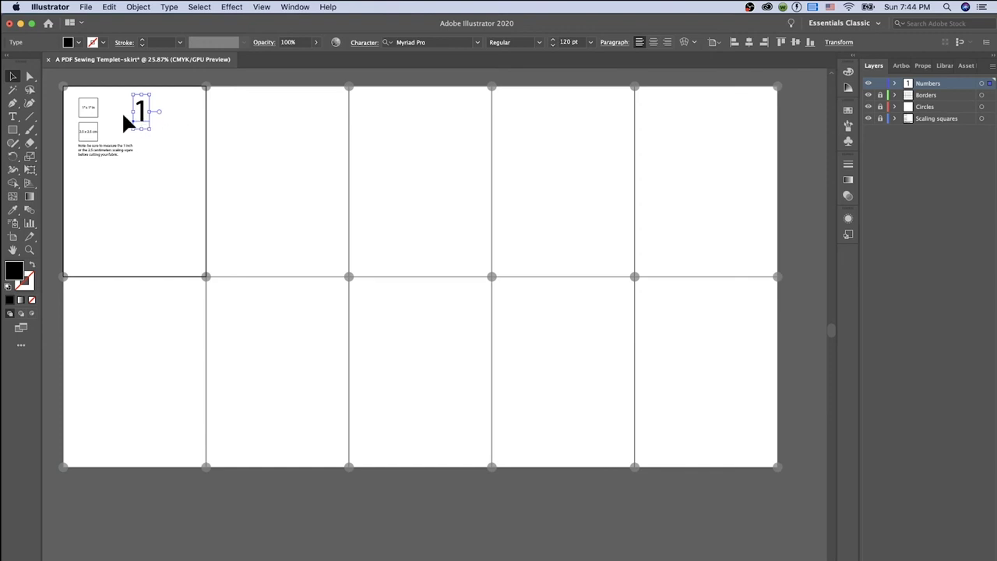
left_click(750, 44)
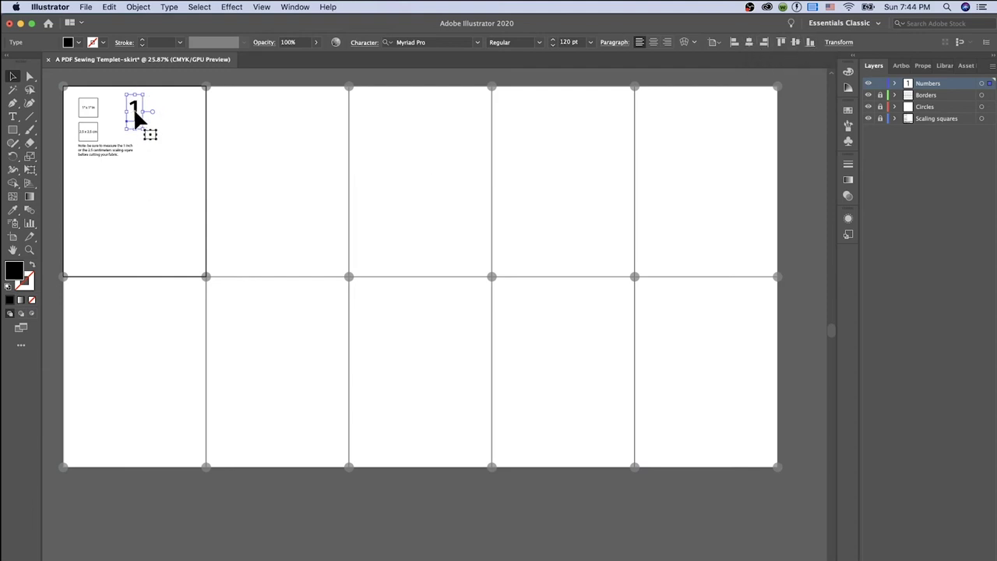
left_click_drag(136, 117, 137, 127)
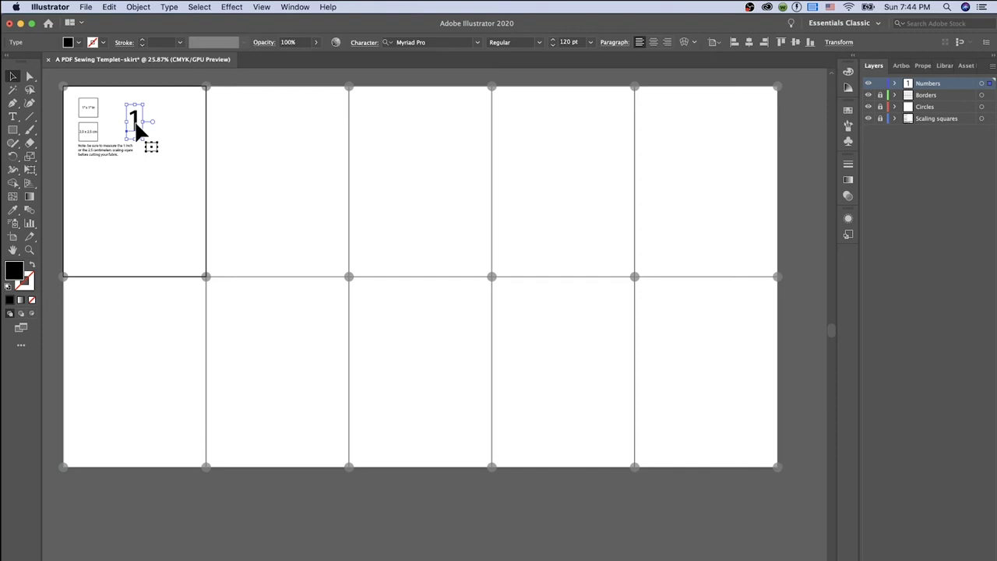
Duplicate the number 1 onto the second artboard and repeat the copy across the rest of the top row.
left_click_drag(137, 130, 280, 131)
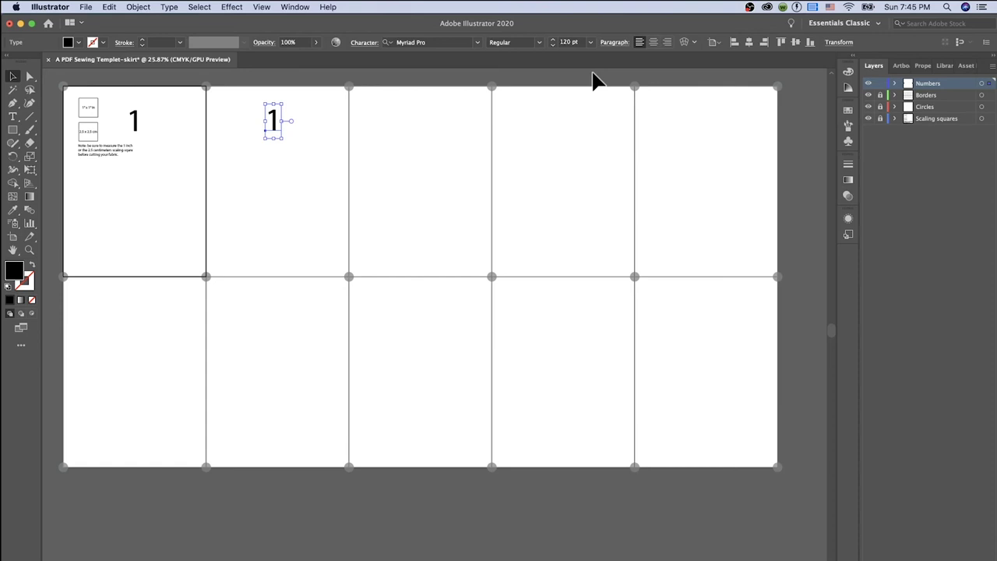
key("super+d")
key("super+d")
key("super+d")
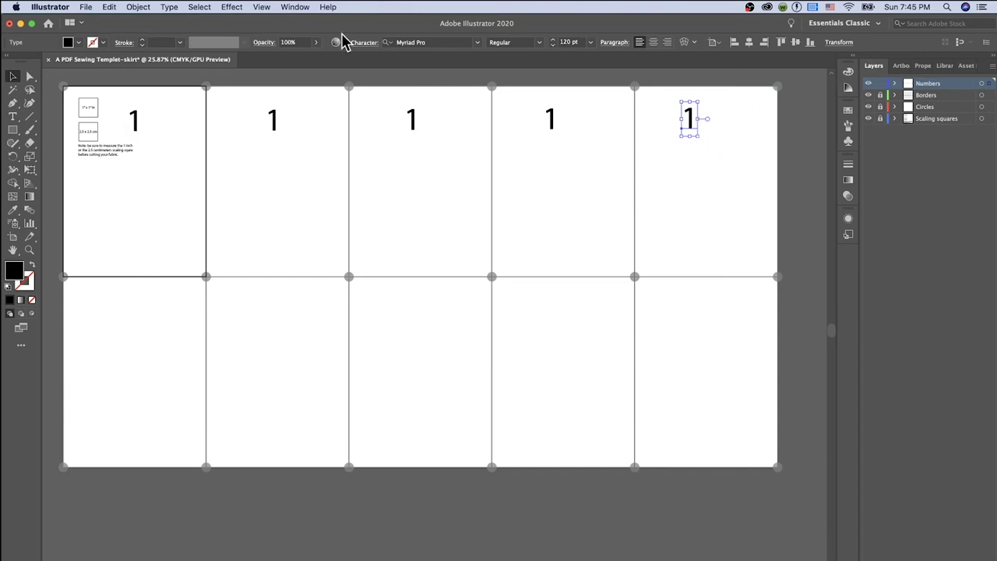
Change the four copied numbers in the top row to 2, 3, 4 and 5, in order.
left_click(15, 119)
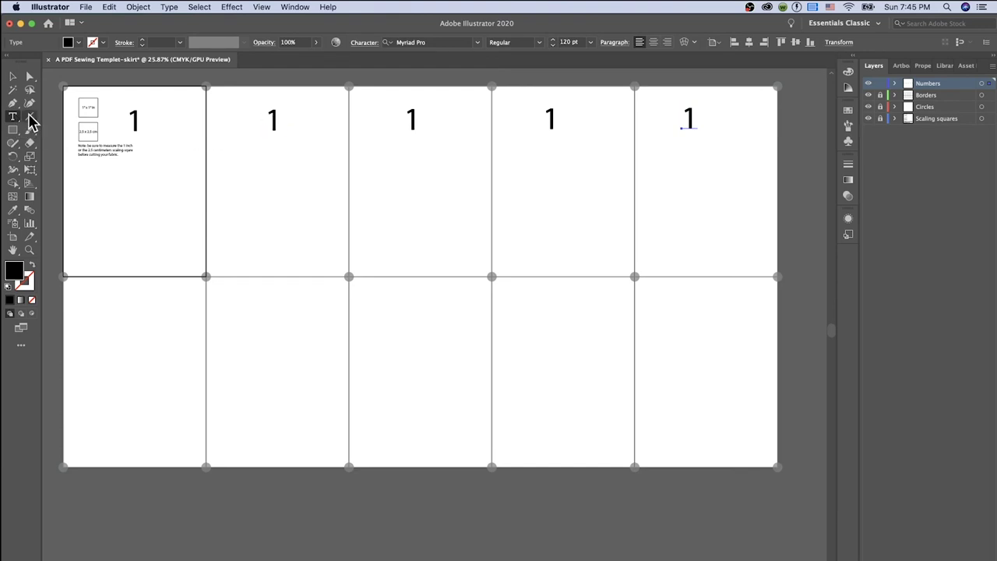
double_click(272, 120)
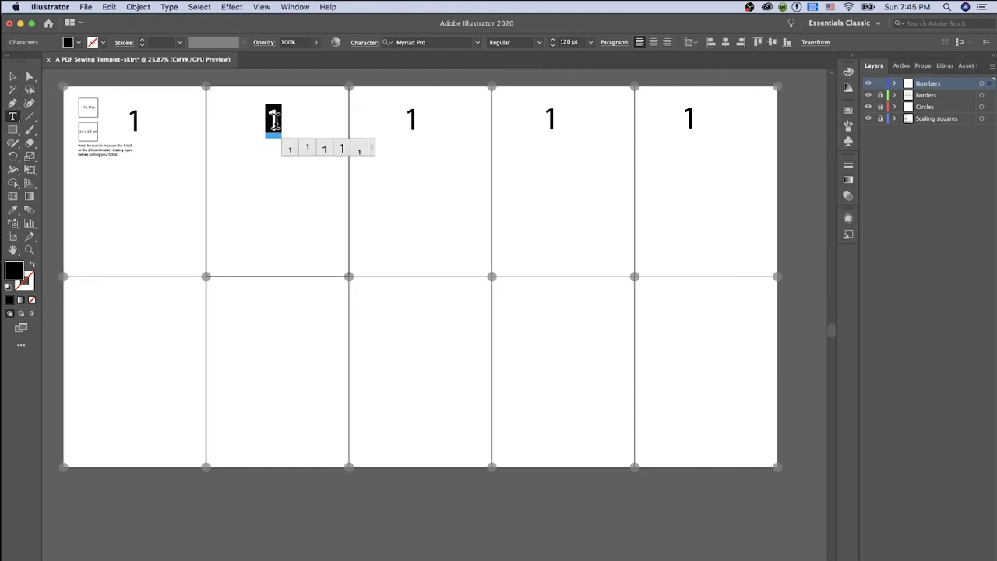
type("2")
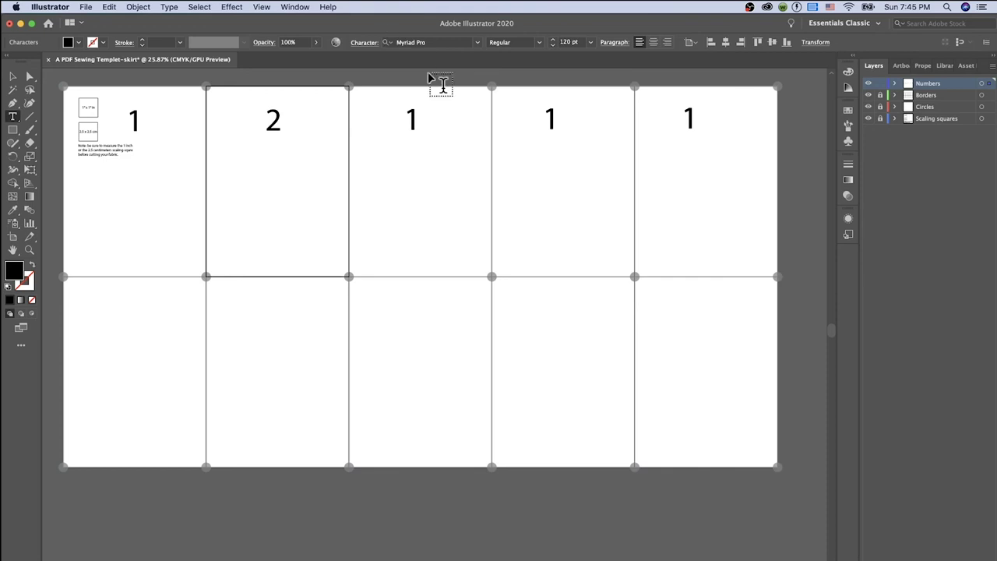
double_click(406, 120)
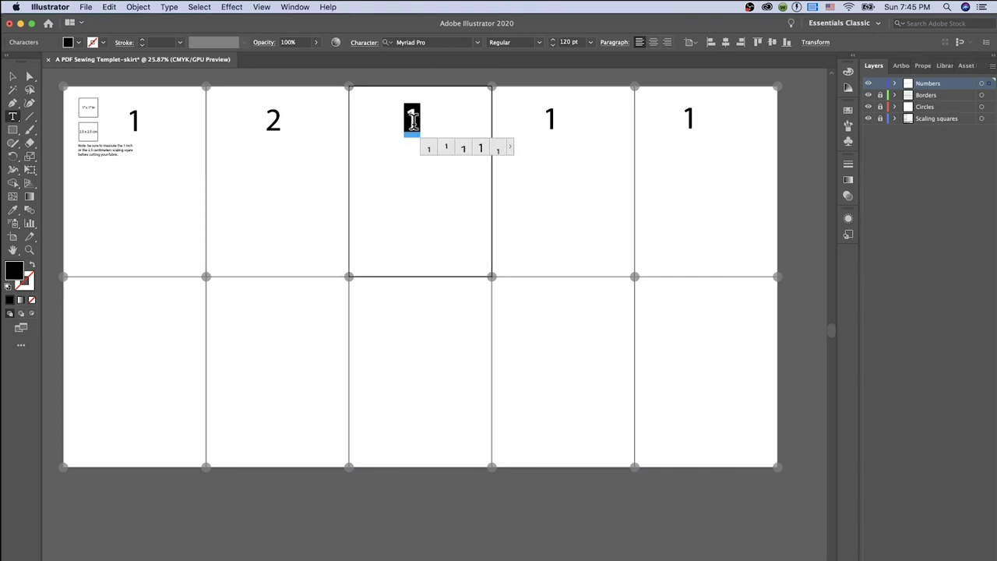
type("3")
double_click(550, 120)
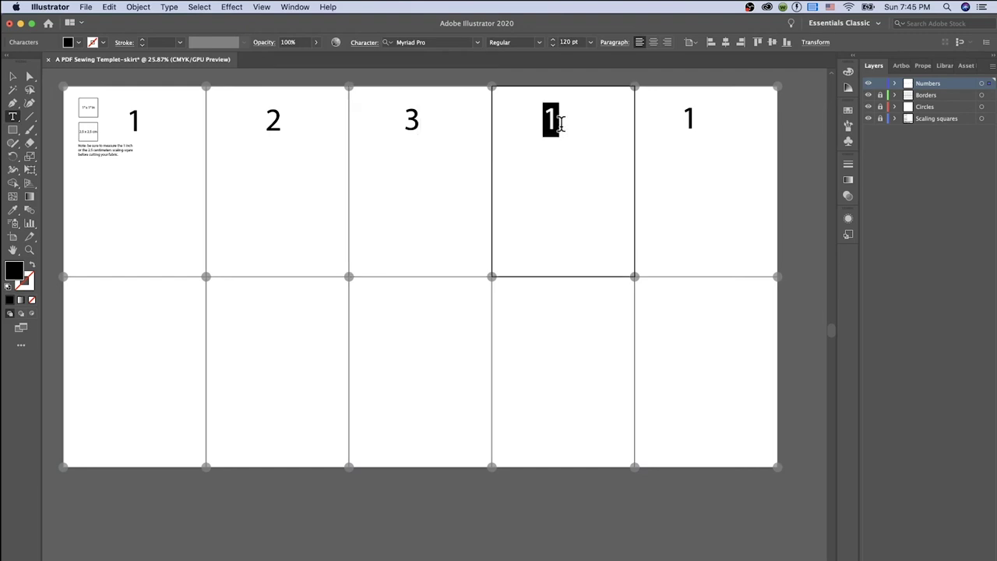
type("4")
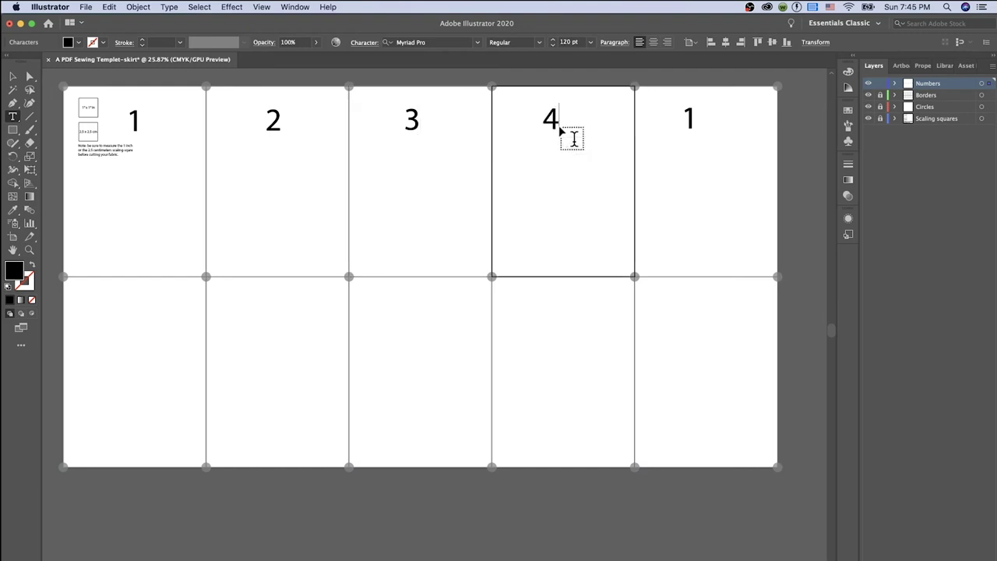
double_click(690, 118)
type("5")
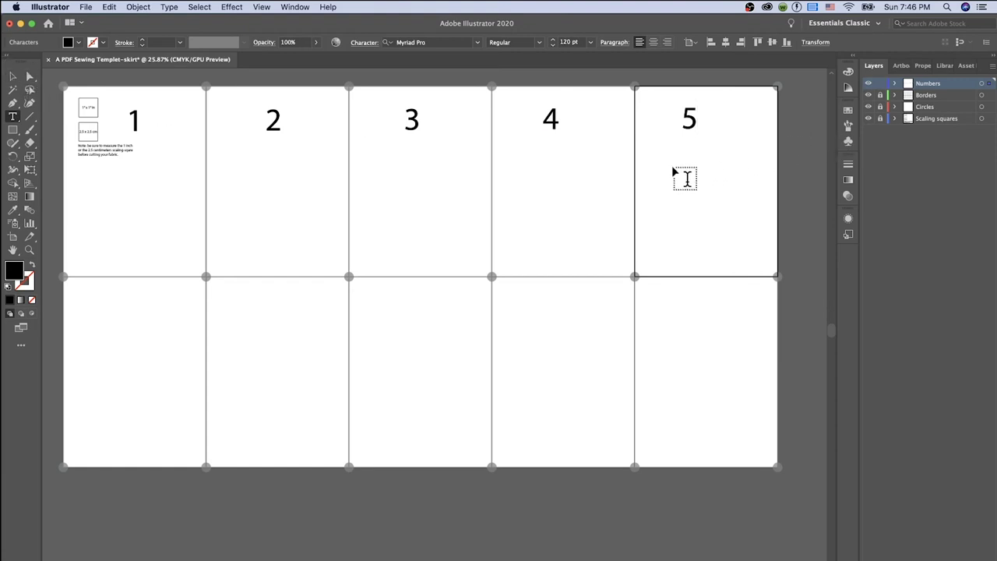
left_click(13, 77)
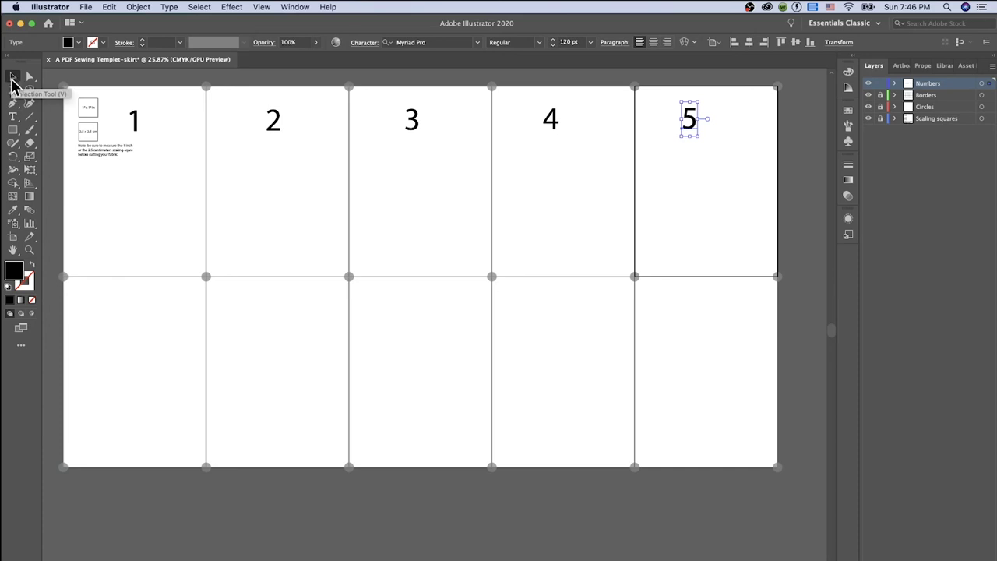
left_click(785, 167)
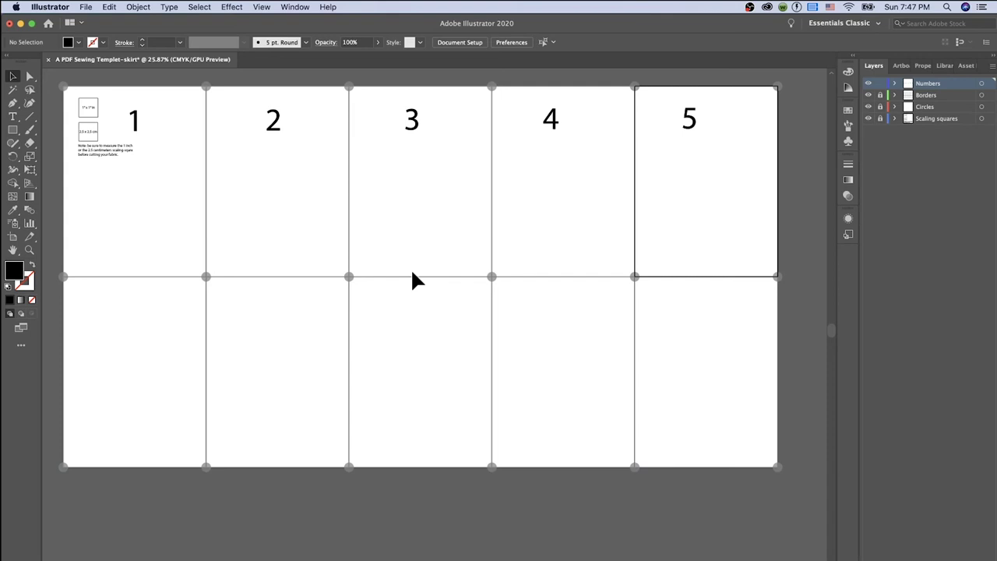
Duplicate all five page numbers down onto the bottom row of artboards.
key("super+a")
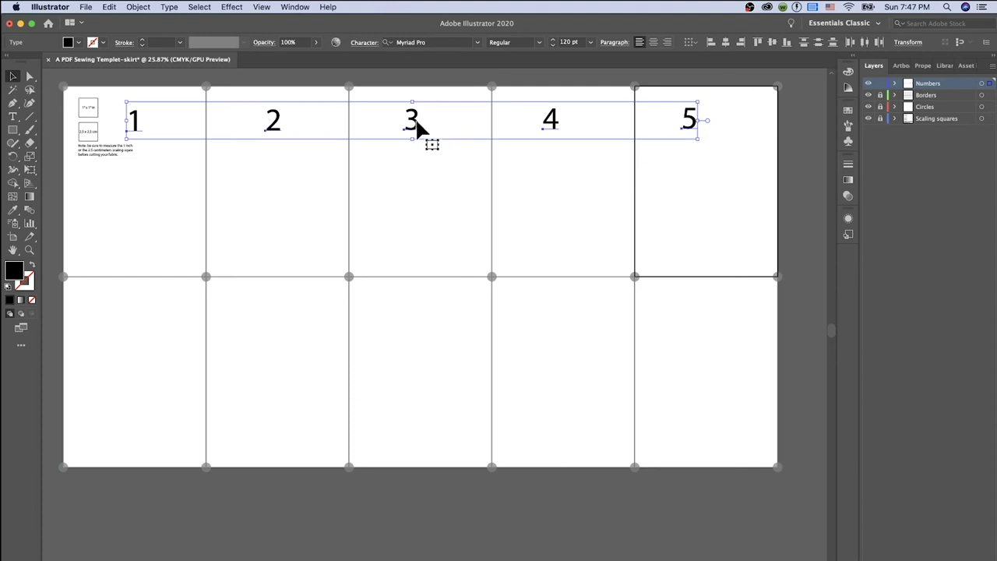
left_click_drag(418, 127, 422, 326)
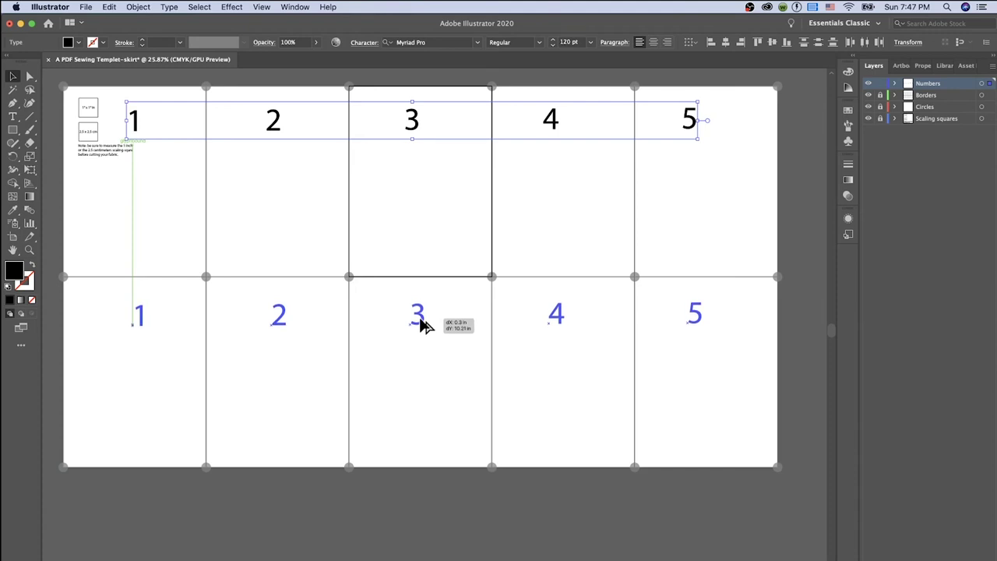
left_click_drag(420, 320, 414, 319)
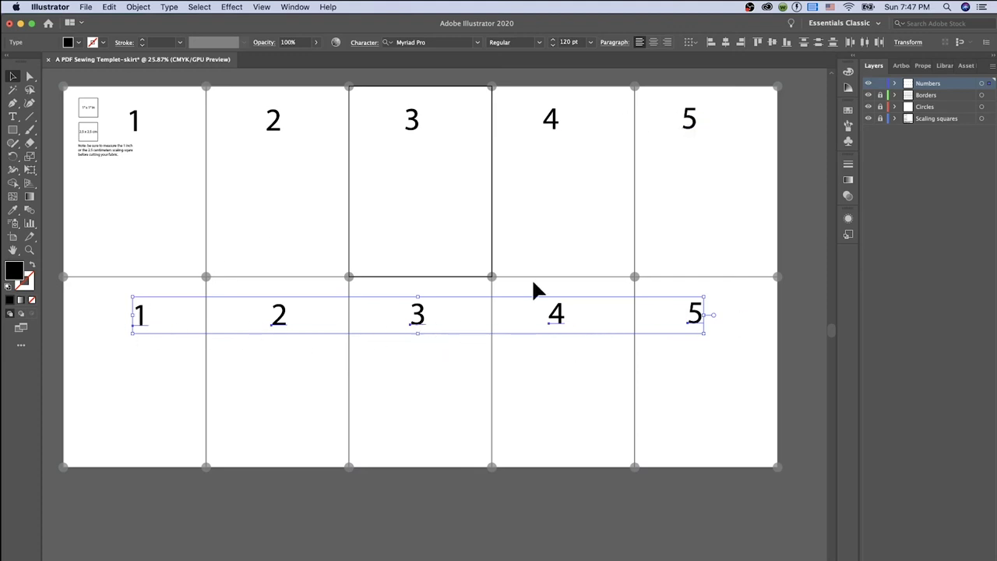
Change the five page numbers in the bottom row of artboards to 6, 7, 8, 9 and 10, in order.
left_click(13, 117)
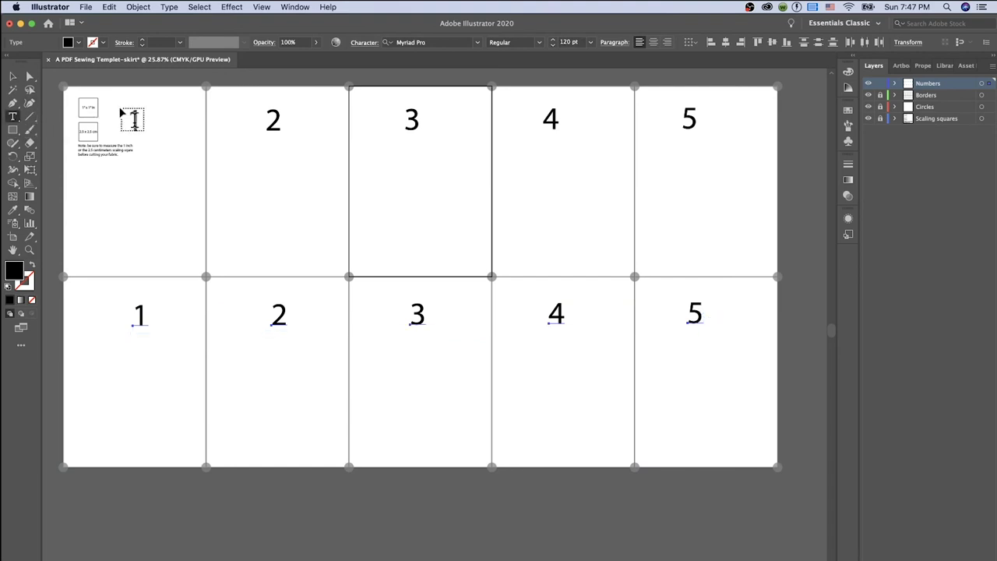
double_click(139, 316)
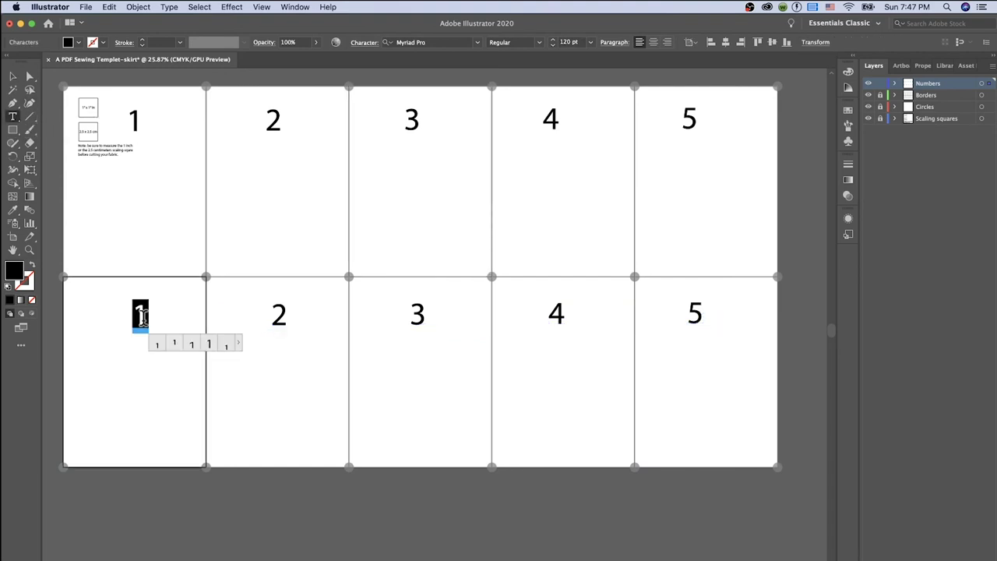
type("6")
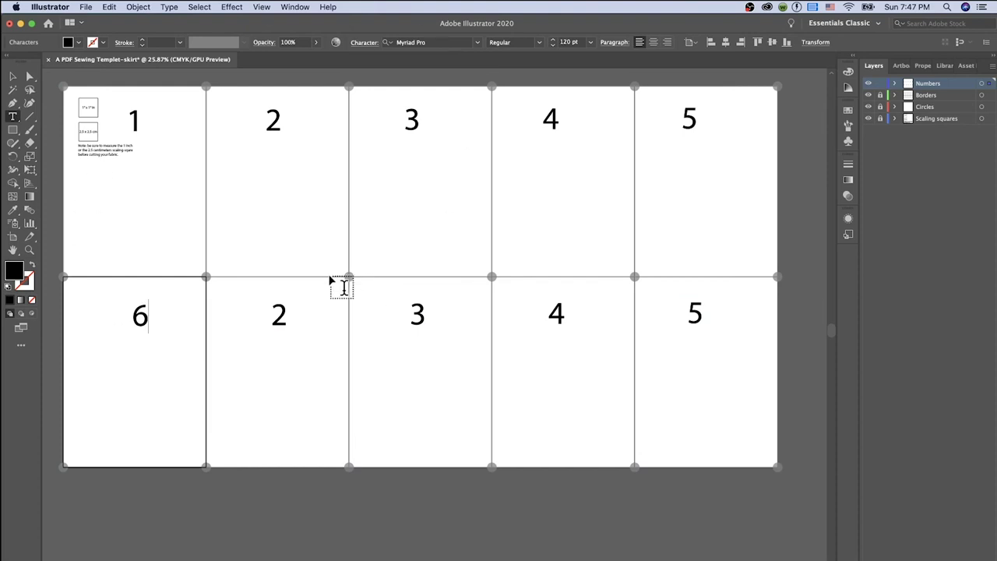
double_click(279, 313)
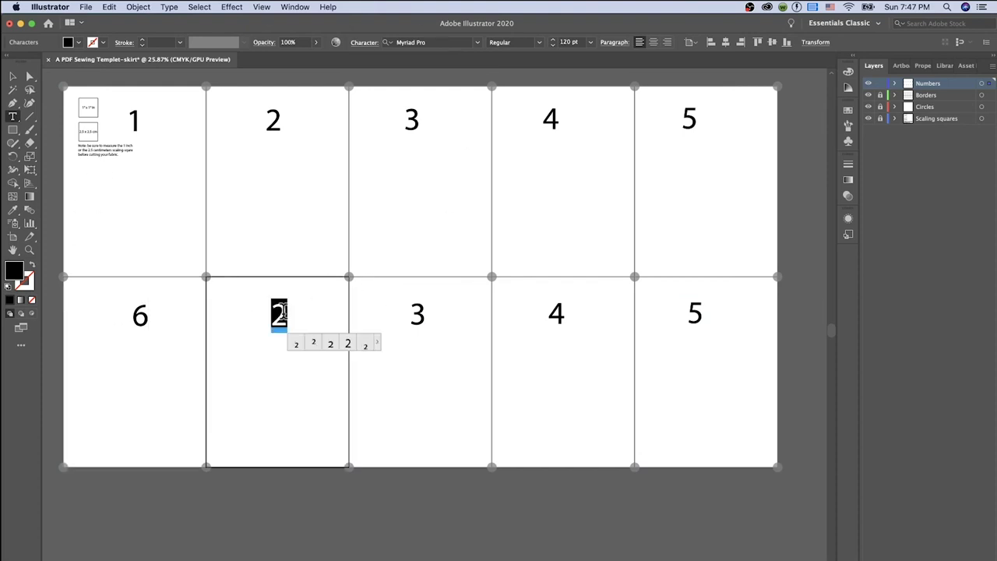
type("7")
left_click(418, 327)
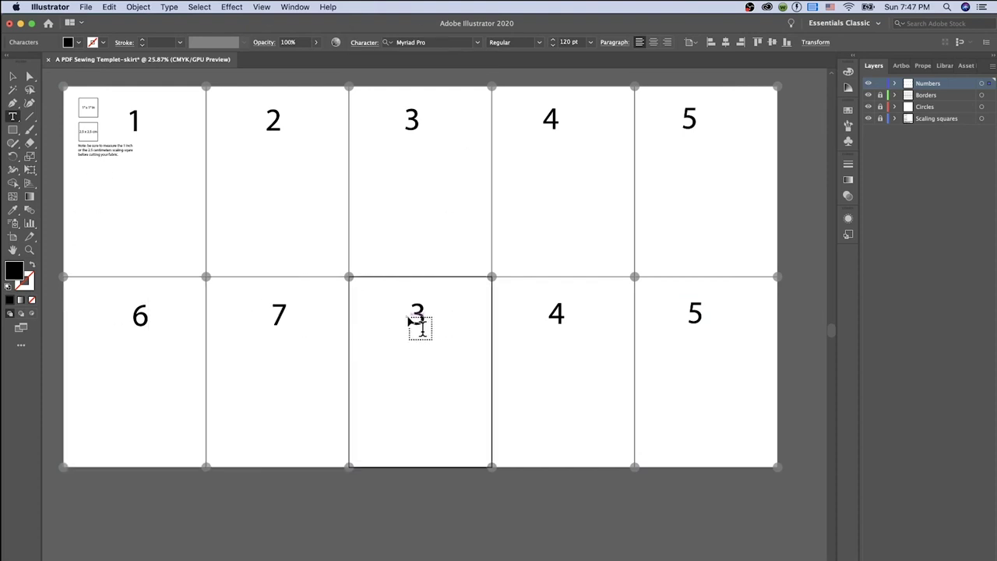
double_click(418, 314)
type("8")
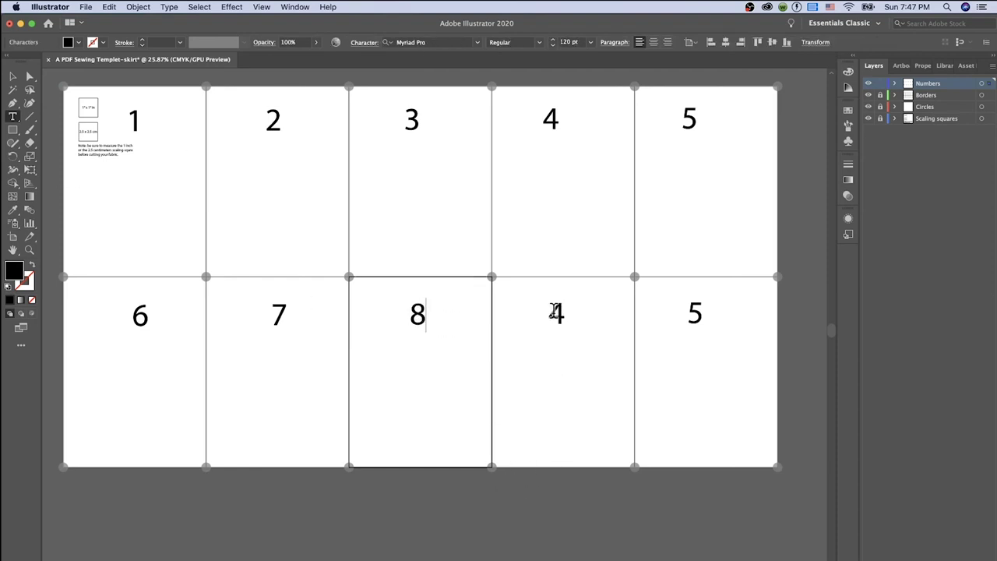
double_click(557, 313)
type("9")
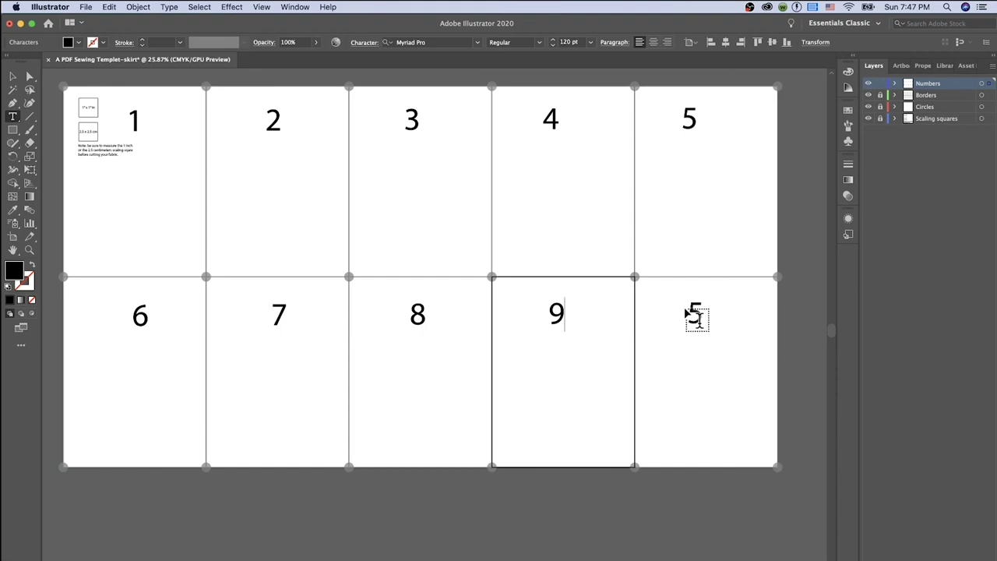
left_click(695, 312)
double_click(695, 312)
type("1")
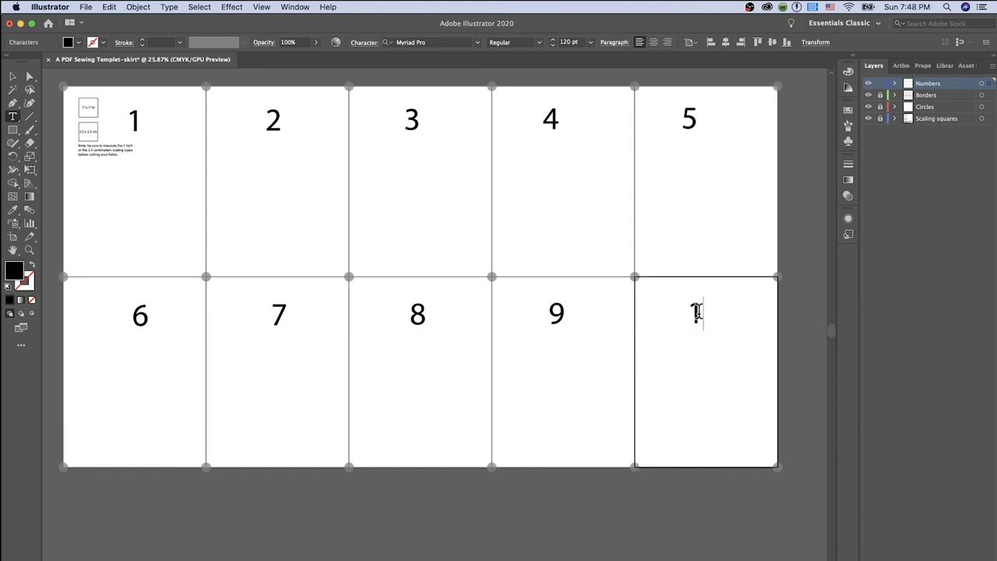
type("0")
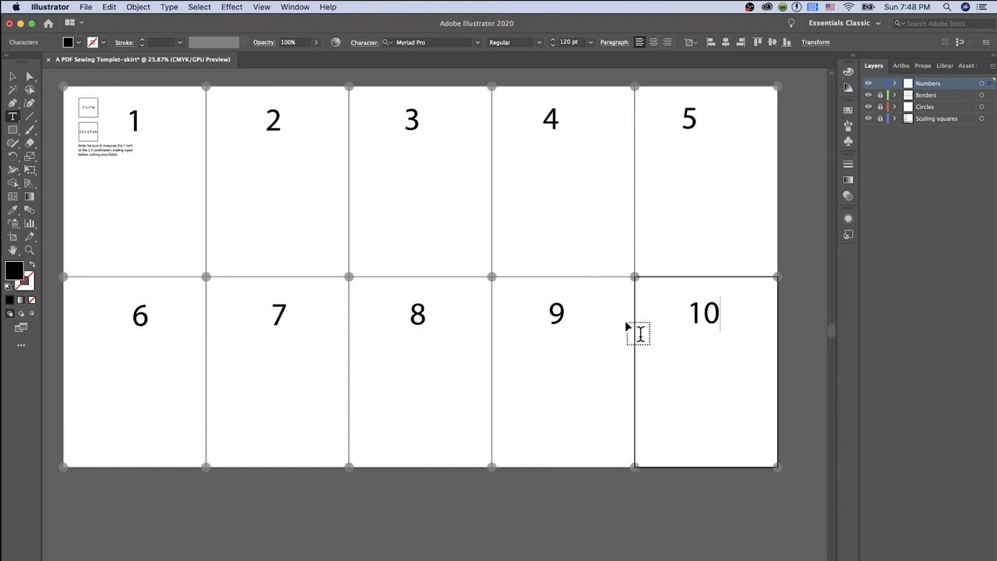
key("Escape")
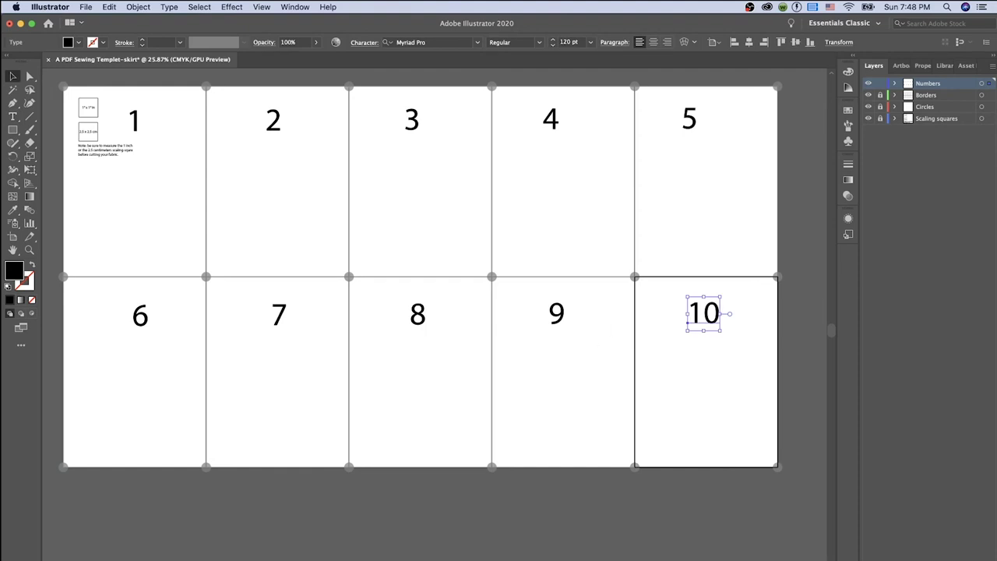
left_click(671, 403)
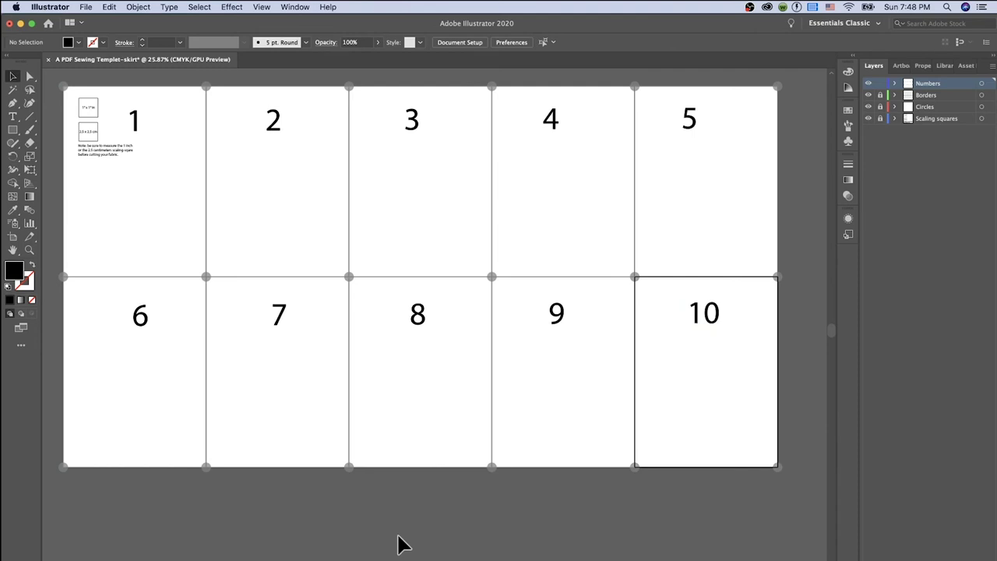
Group all ten page numbers into one object and deselect it.
key("super+a")
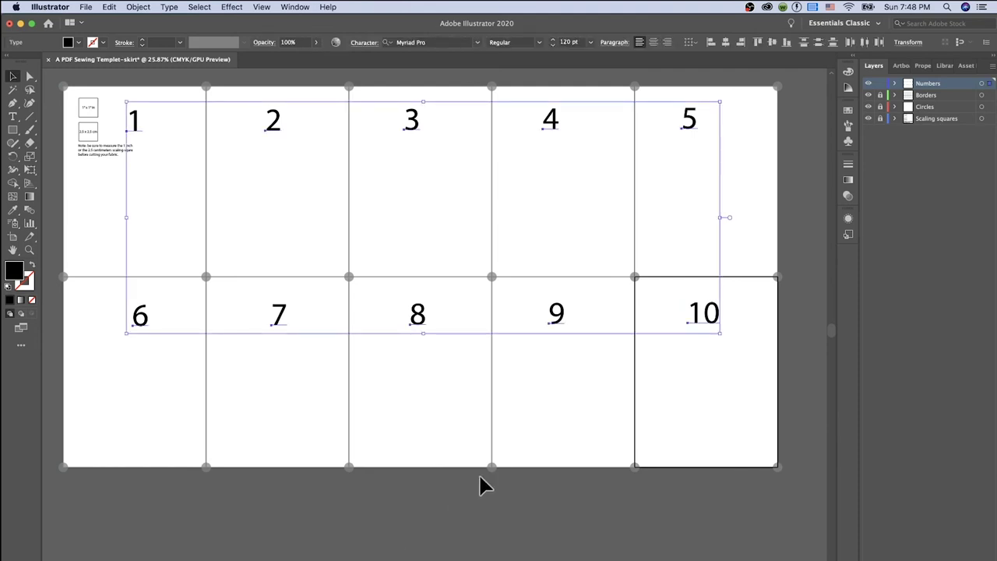
key("shift+super+b")
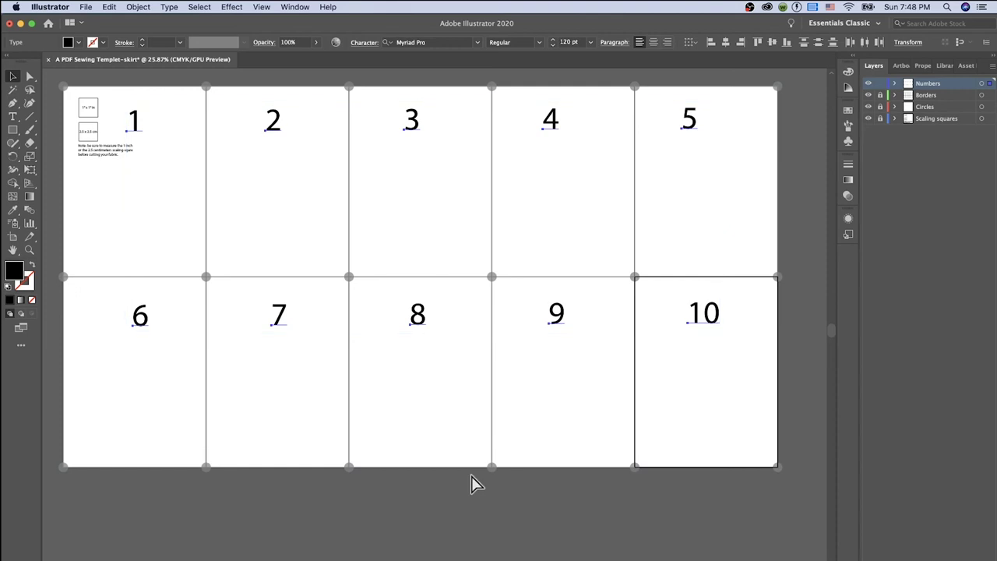
key("super+g")
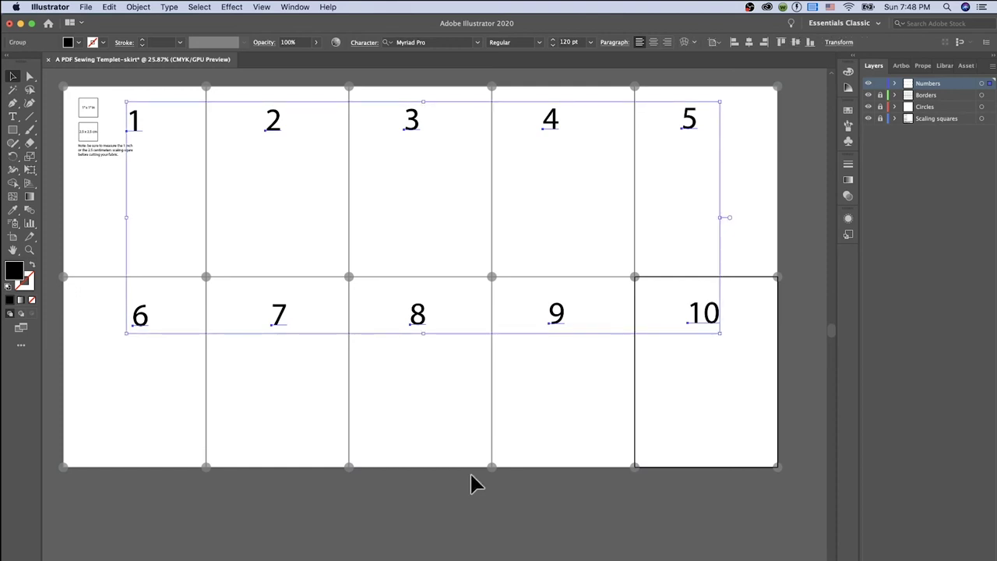
left_click(471, 476)
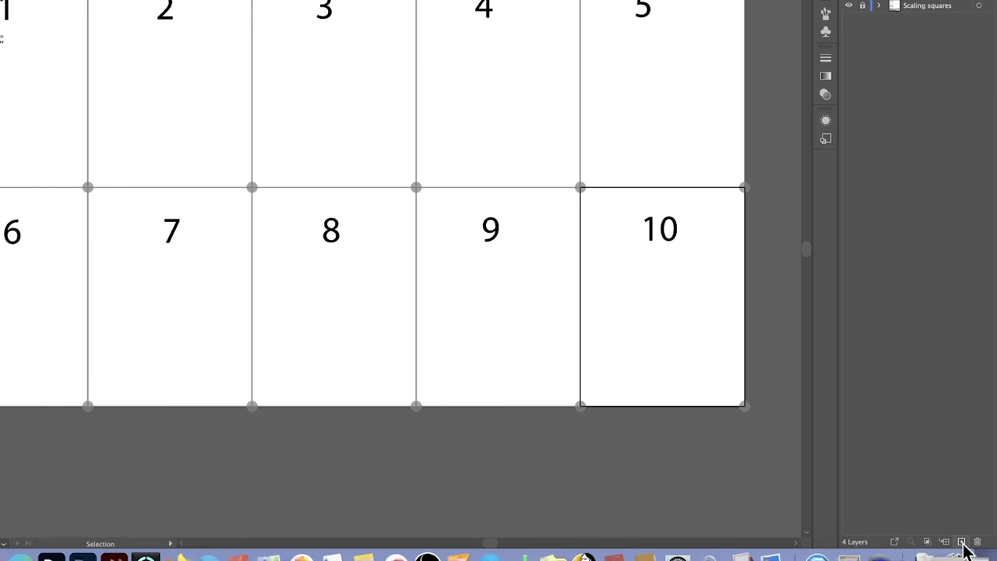
Create a new layer named Skirt.
left_click(963, 544, "alt")
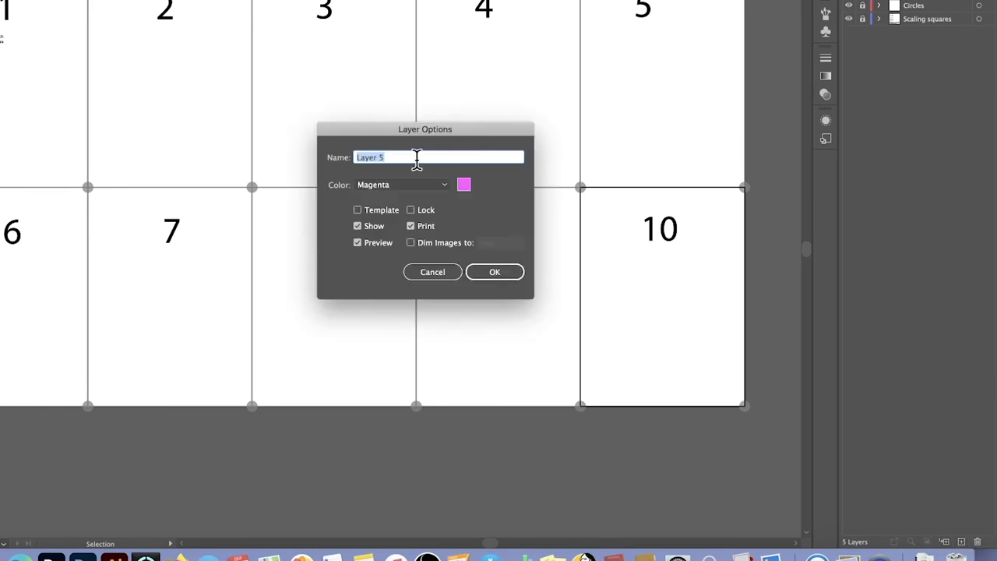
type("Skirt")
left_click(507, 277)
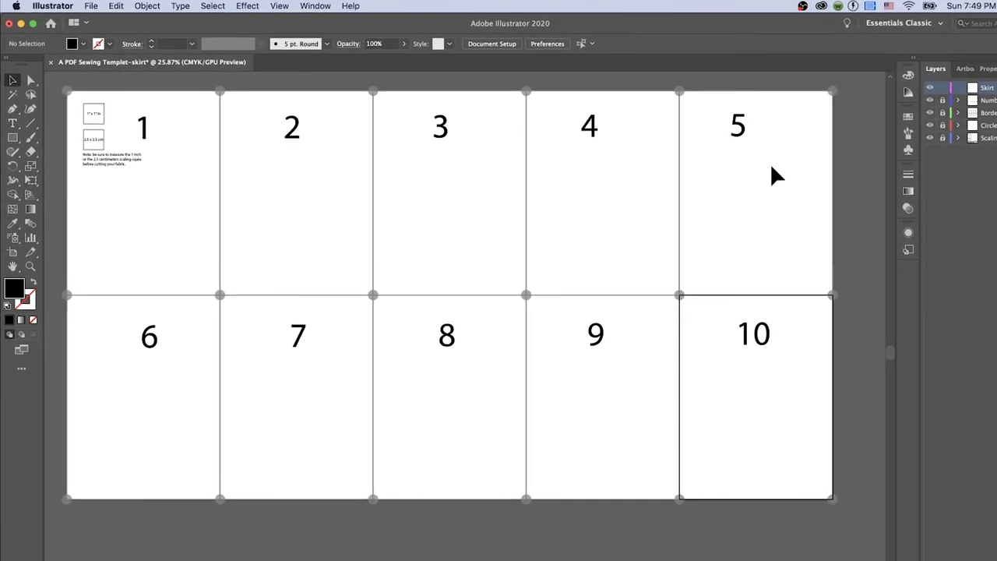
Place Perfect A-line Skirt.jpg from the Creative Cloud Files tutorial folder on pdf pattern templates as a linked image at its original size.
left_click(91, 5)
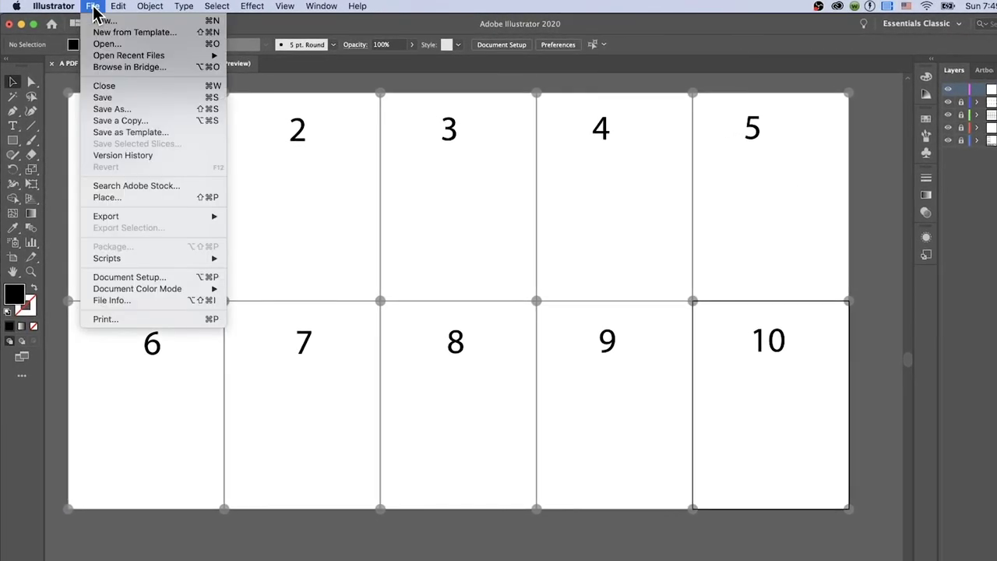
left_click(155, 199)
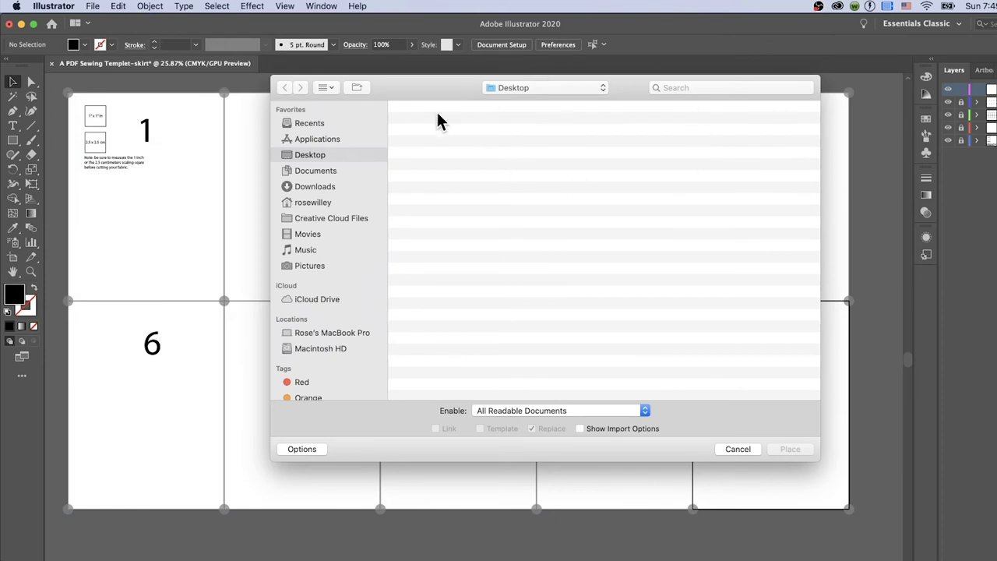
left_click(329, 222)
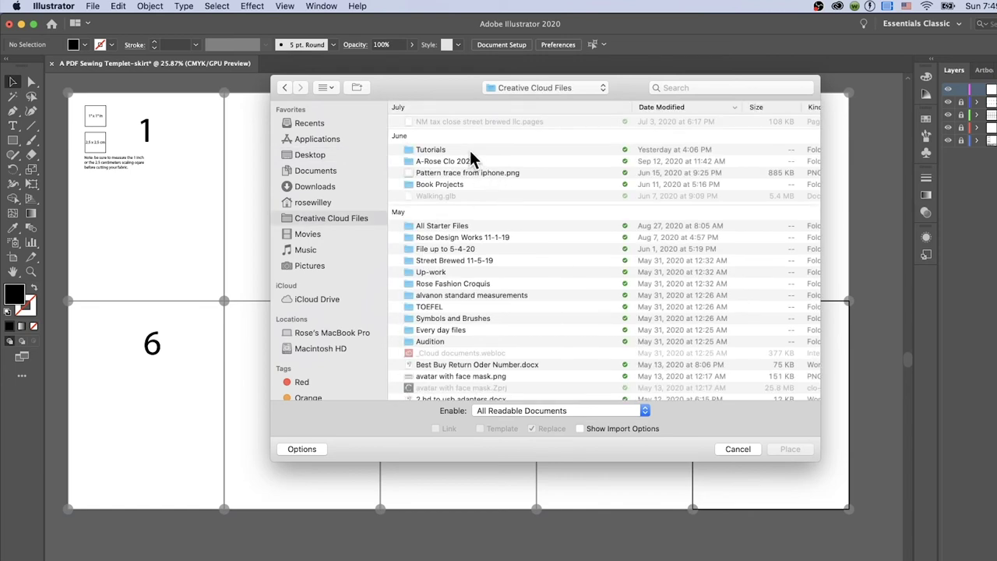
double_click(474, 149)
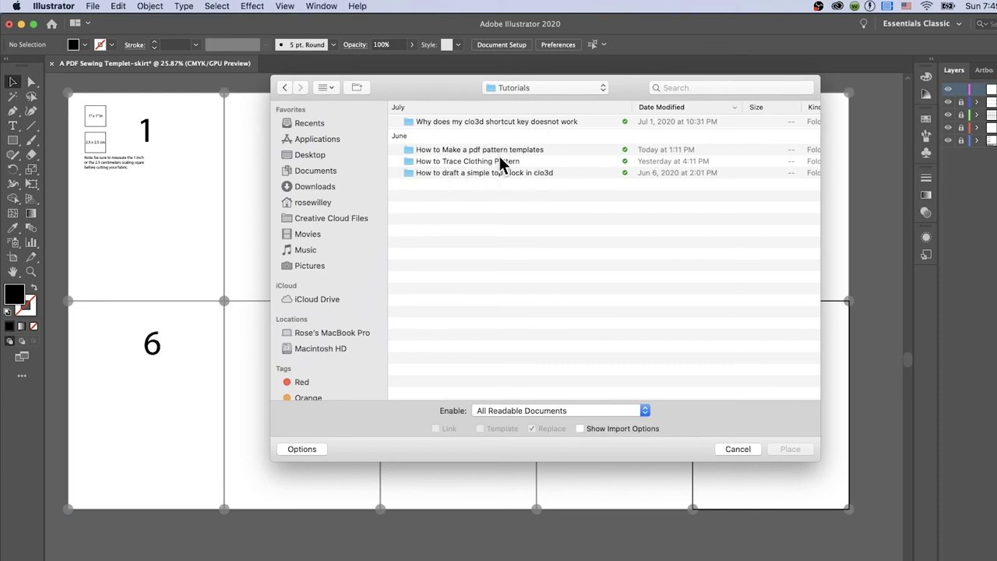
left_click(555, 148)
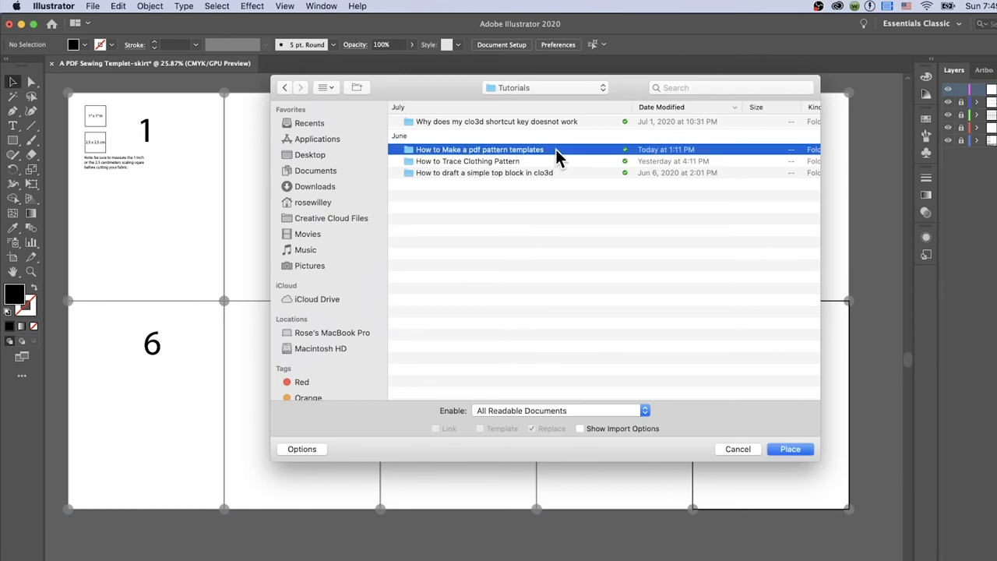
double_click(568, 150)
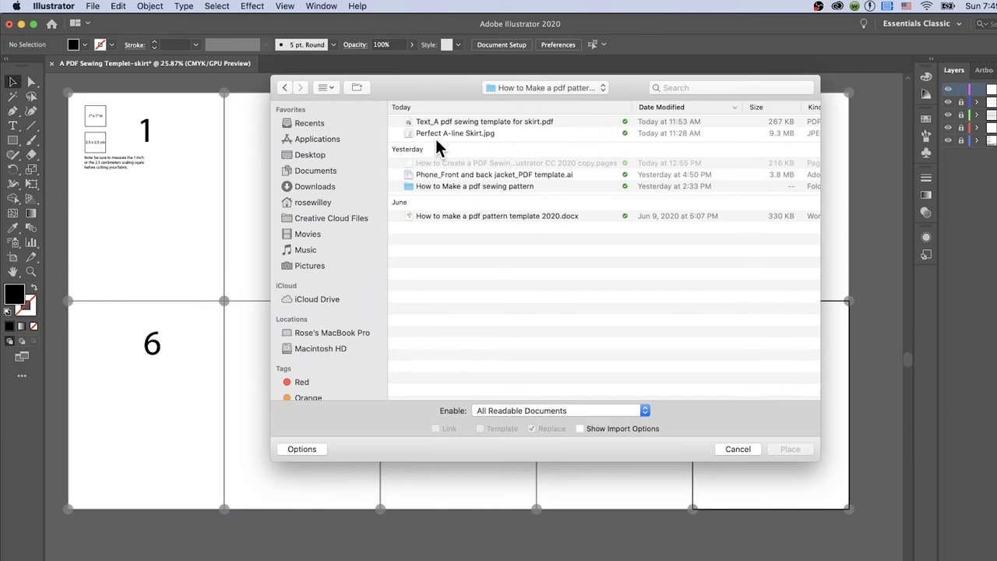
left_click(518, 134)
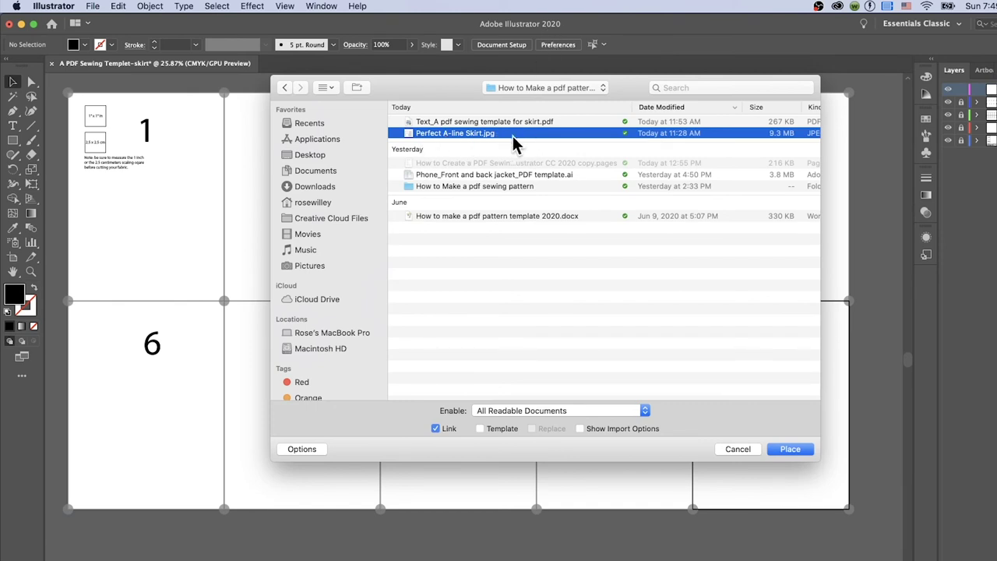
left_click(788, 450)
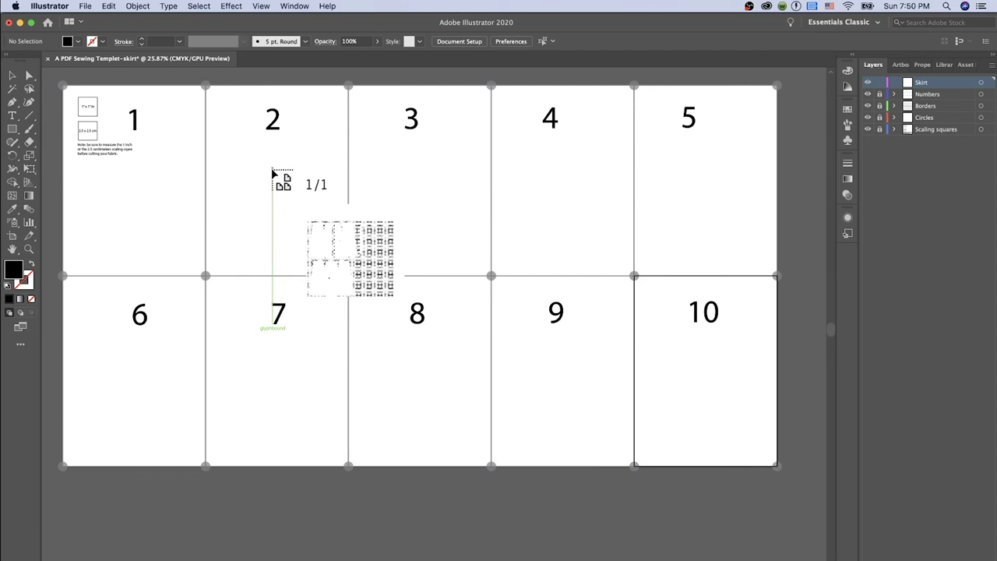
left_click(272, 169)
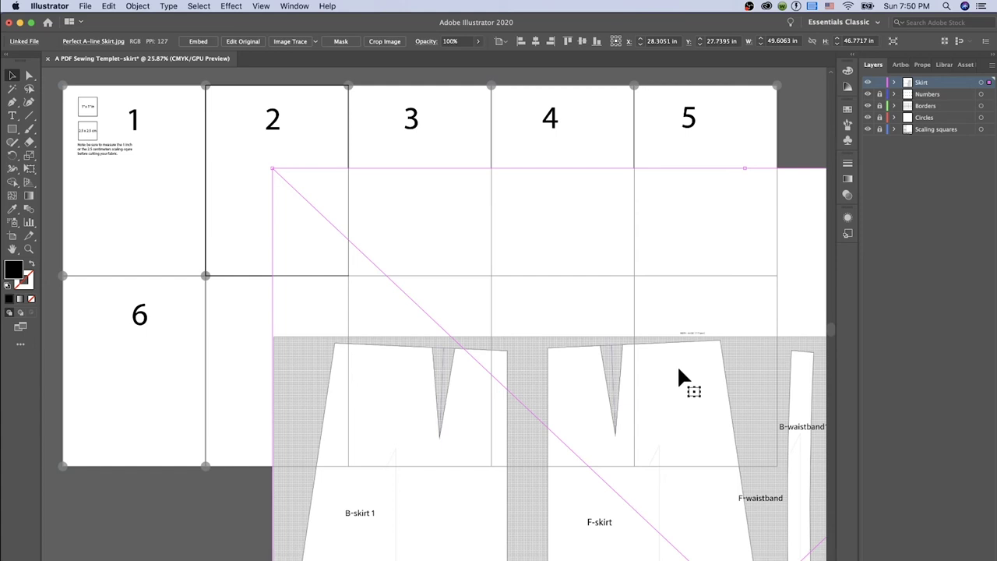
Move the placed skirt pattern image off the artboards into the empty canvas area to their right.
scroll(679, 378, "down", 5)
scroll(679, 378, "right", 5)
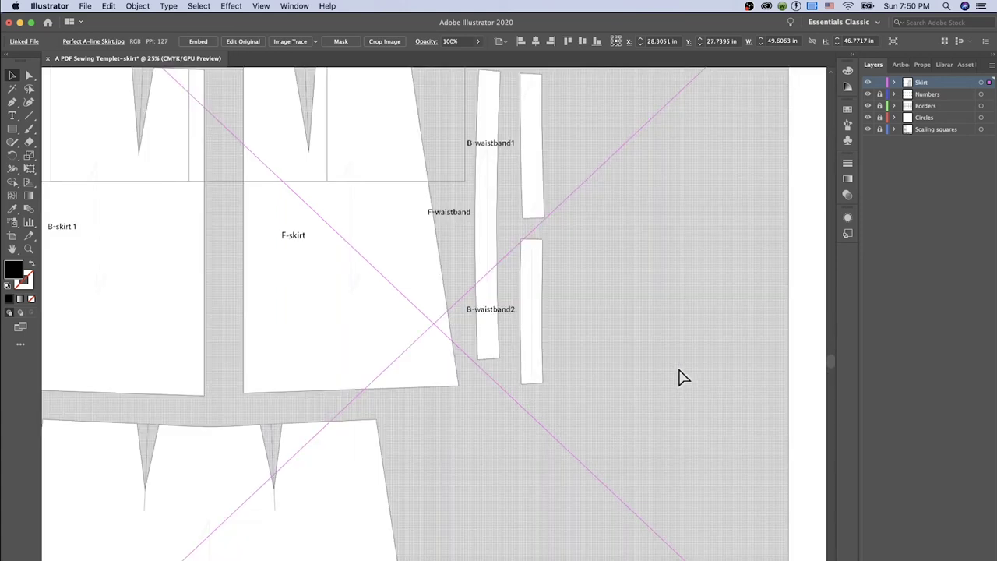
key("super+minus")
key("super+minus")
key("super+minus")
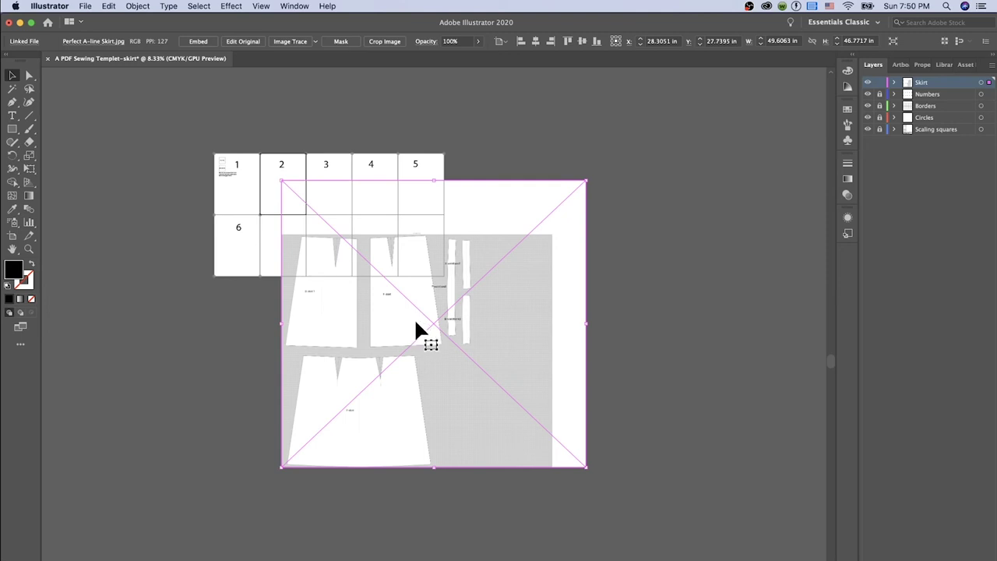
left_click_drag(401, 321, 592, 273)
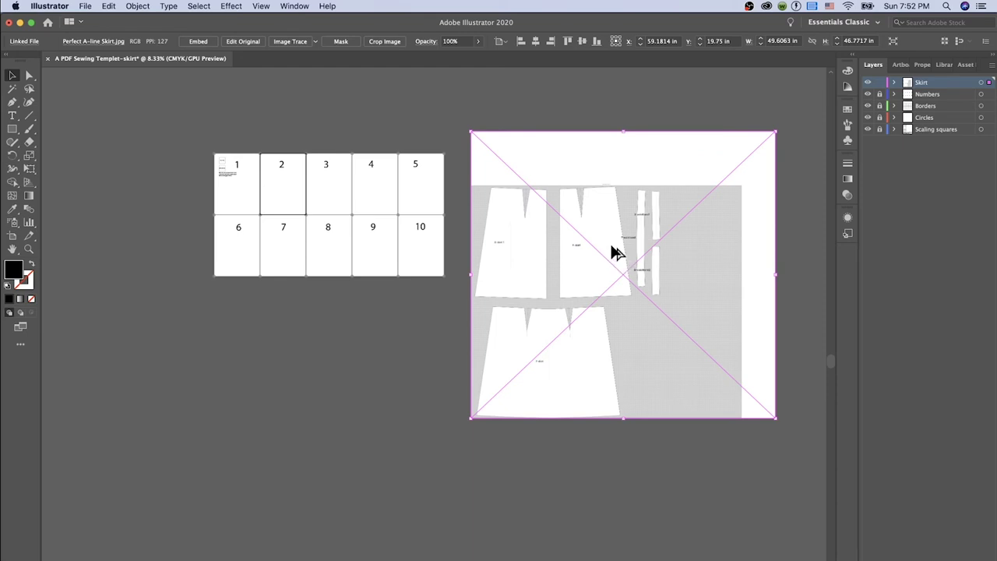
Make three copies of the skirt pattern image: one below the original, one below the artboards and one overlapping the artboards.
left_click_drag(611, 246, 732, 441)
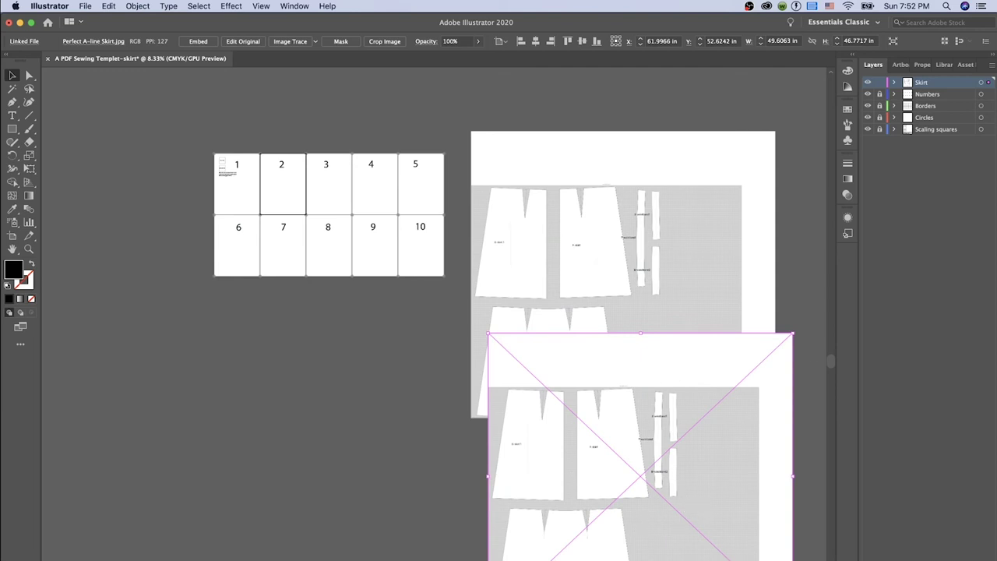
left_click_drag(628, 490, 239, 196)
left_click_drag(309, 228, 308, 229)
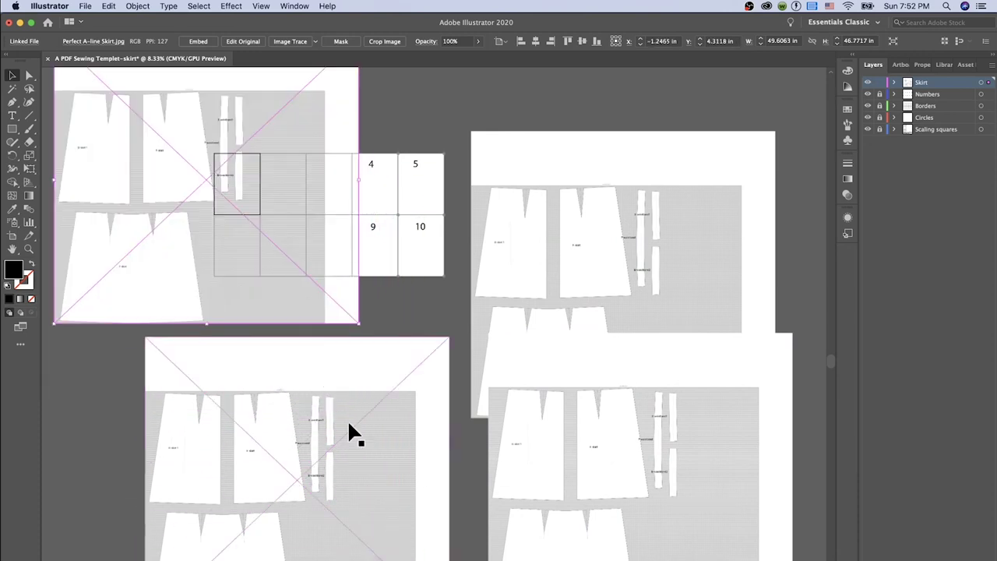
Move the Skirt layer to the bottom of the layer stack, beneath Scaling squares.
scroll(438, 281, "up", 1)
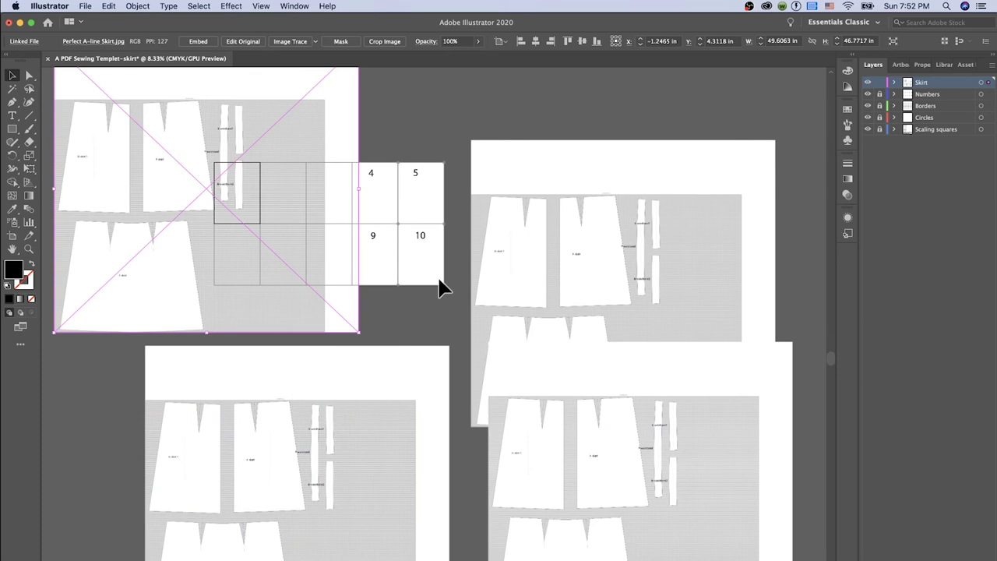
key("super+minus")
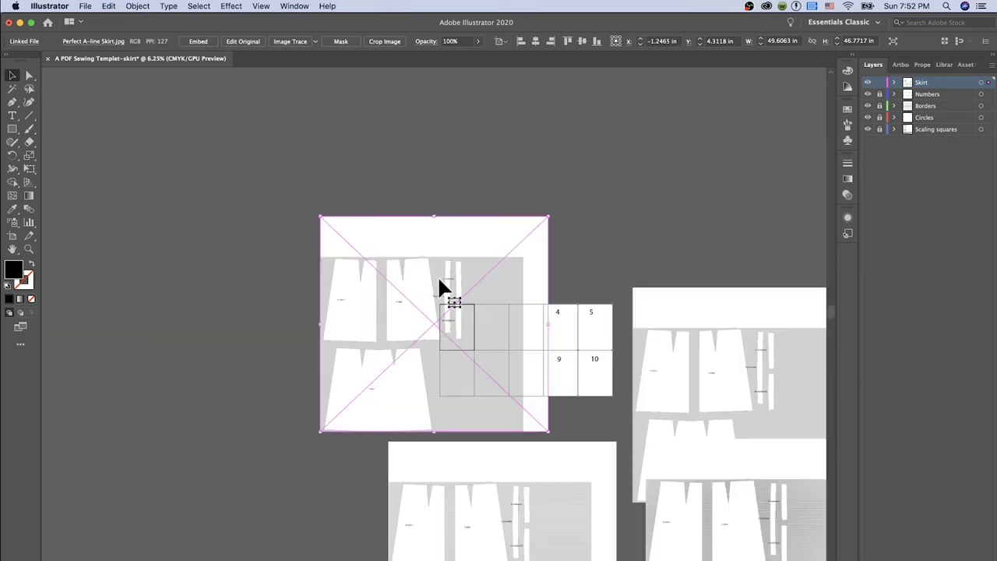
left_click(12, 249)
left_click_drag(605, 285, 410, 174)
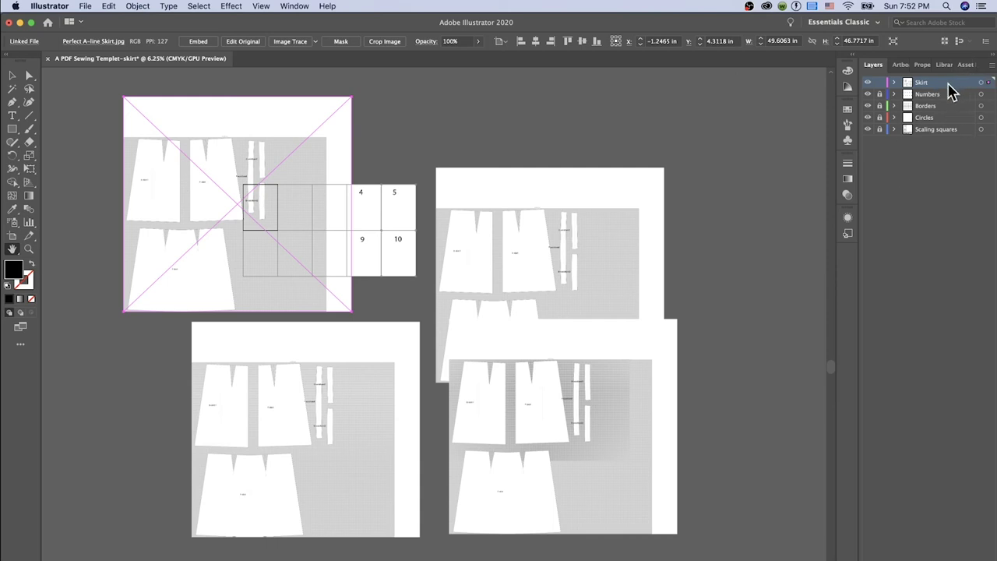
left_click_drag(945, 84, 957, 138)
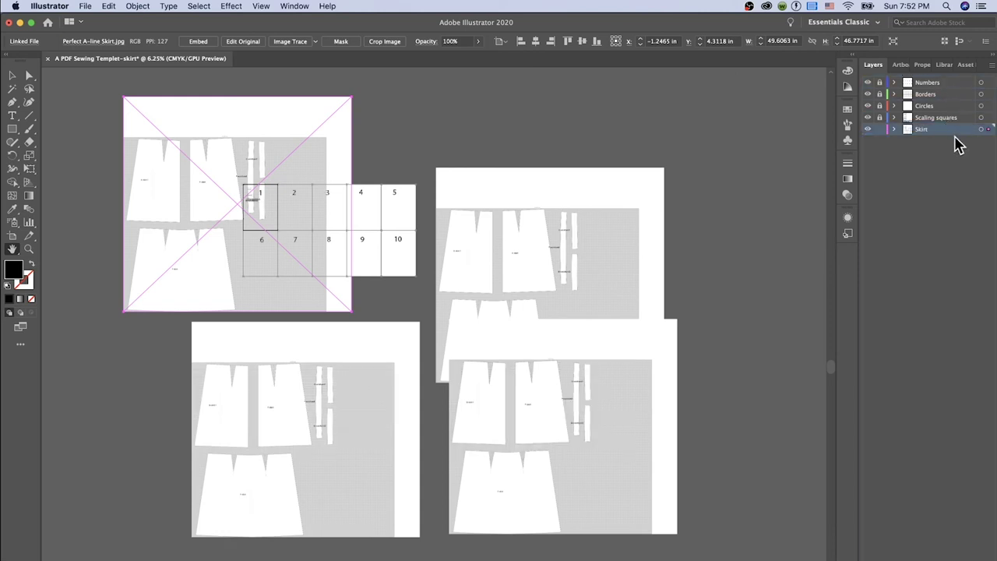
Separate the overlapping skirt images by moving one copy up beside the artboards and moving the image covering the artboards to their left.
left_click(13, 77)
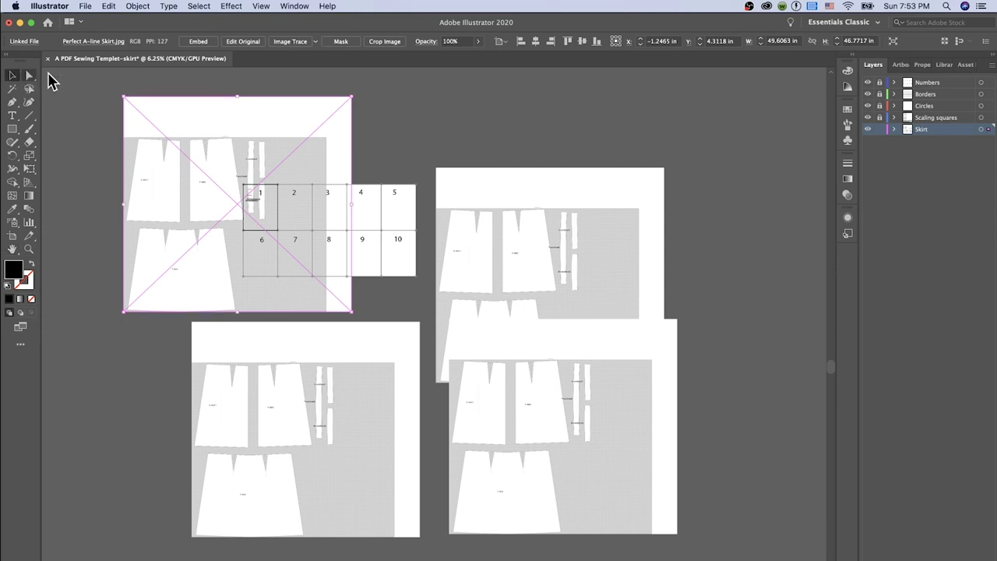
left_click(544, 215)
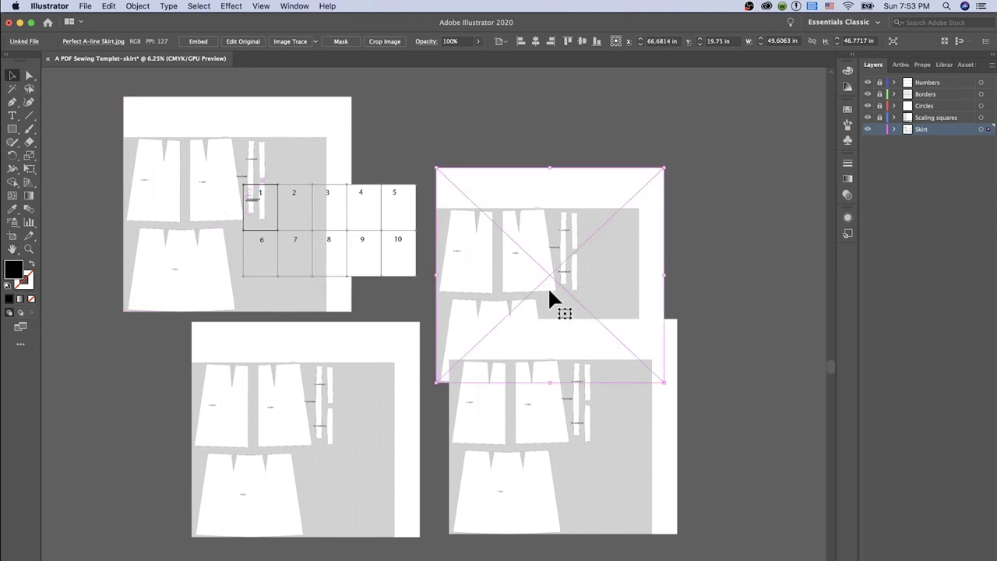
left_click_drag(550, 285, 550, 190)
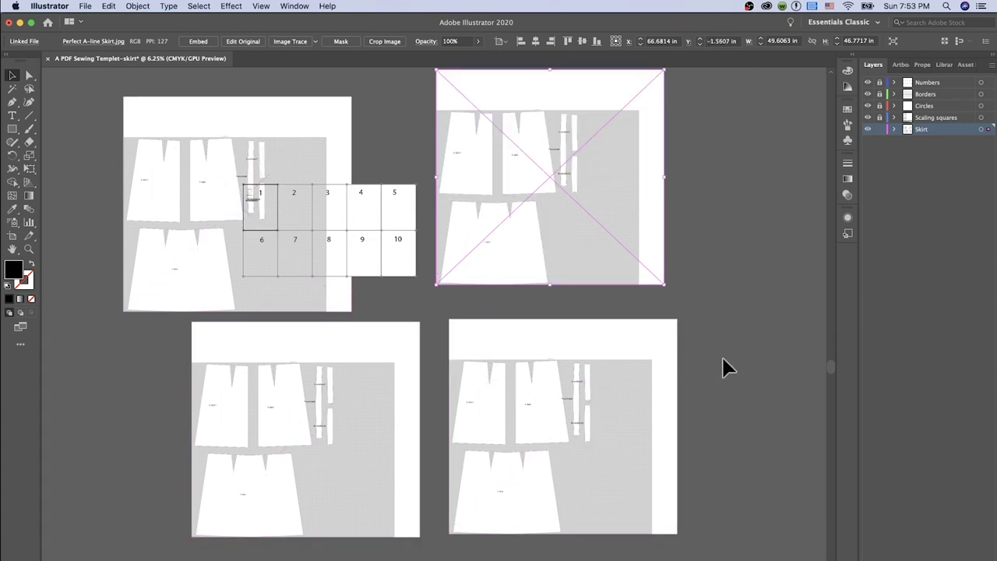
scroll(722, 367, "up", 3)
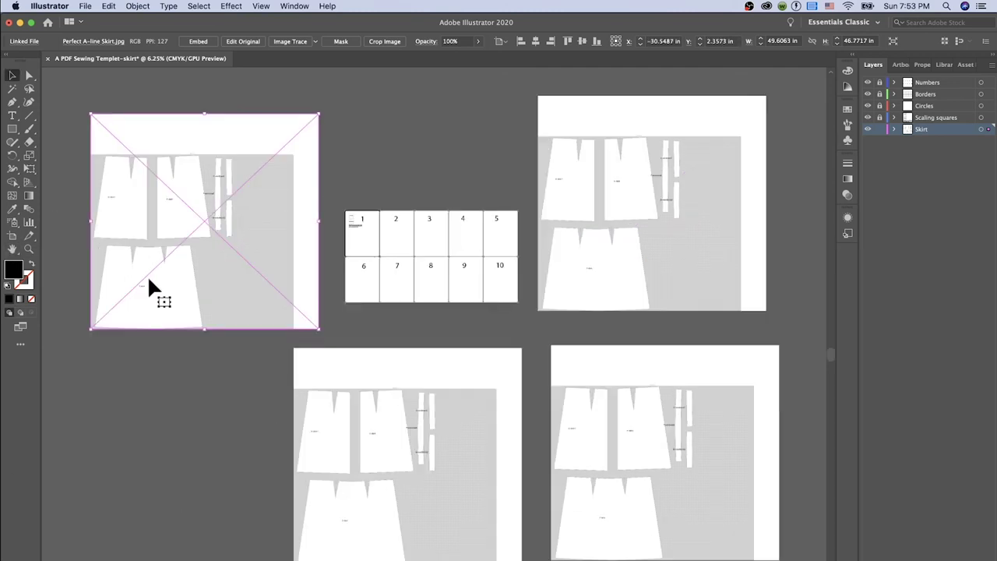
left_click(457, 133)
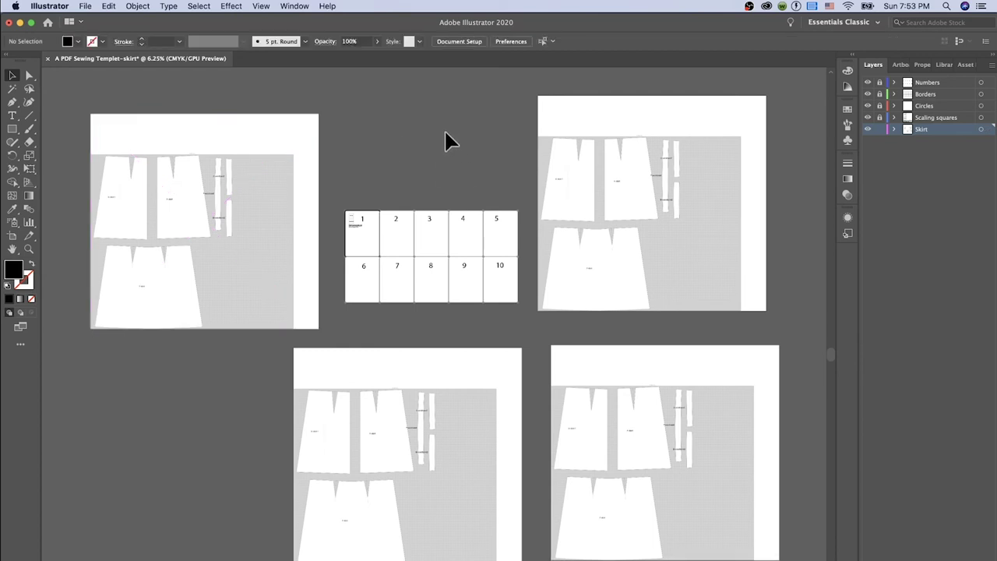
Start cropping the skirt image to the left of the artboards, accepting the linked-file embedding warning and turning off its future display.
left_click(138, 201)
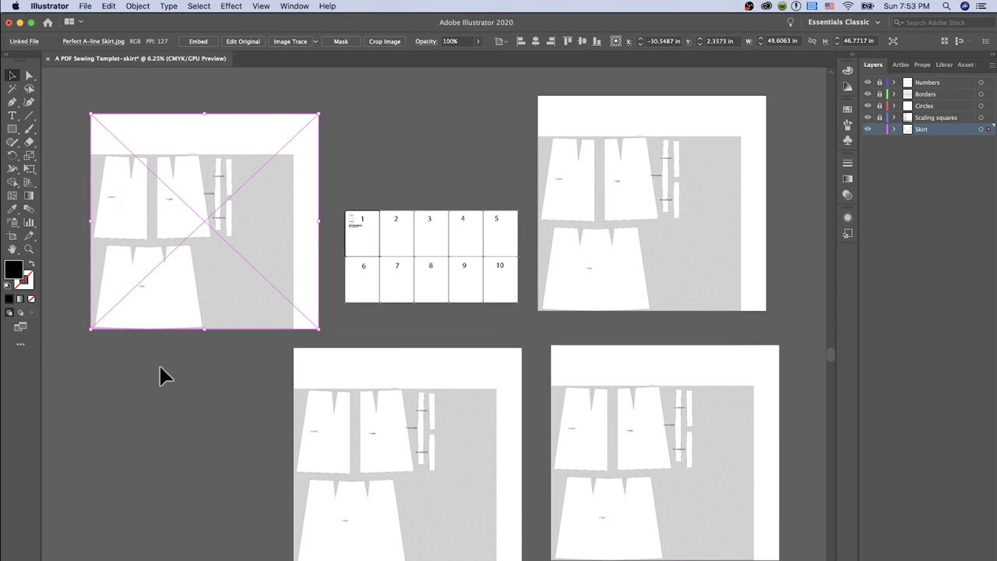
left_click(661, 431, "shift")
left_click(592, 469, "shift")
left_click(924, 67)
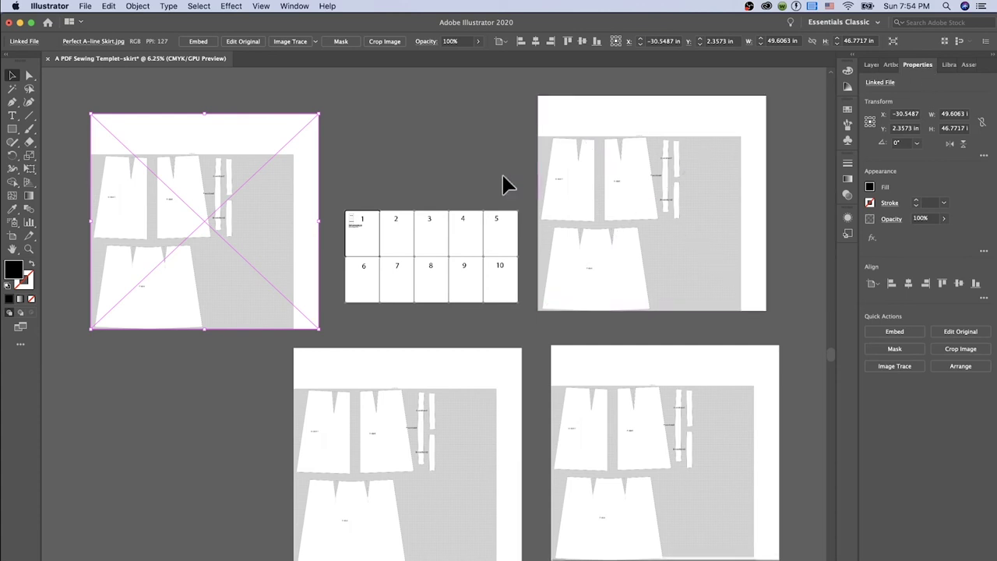
left_click(351, 129)
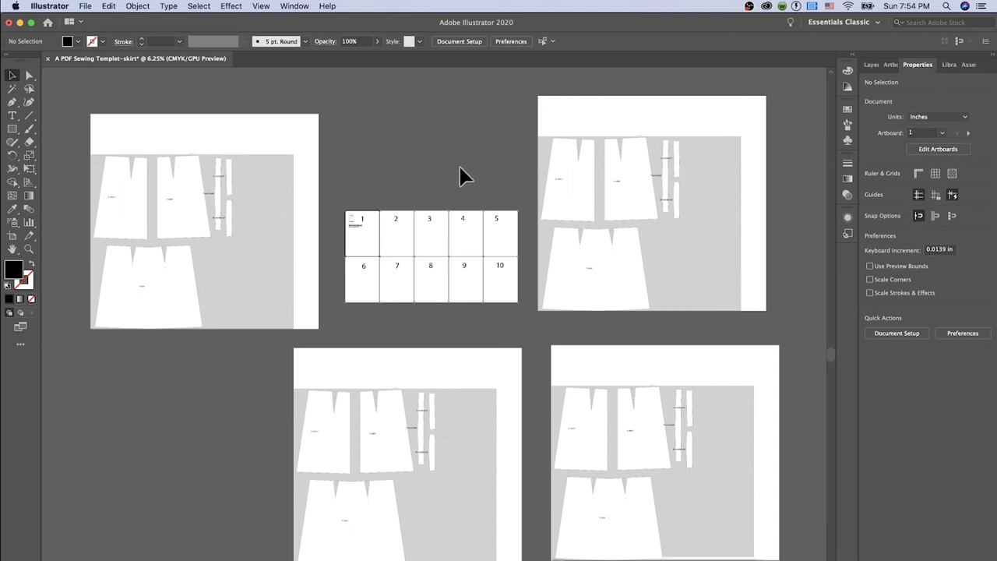
left_click(13, 78)
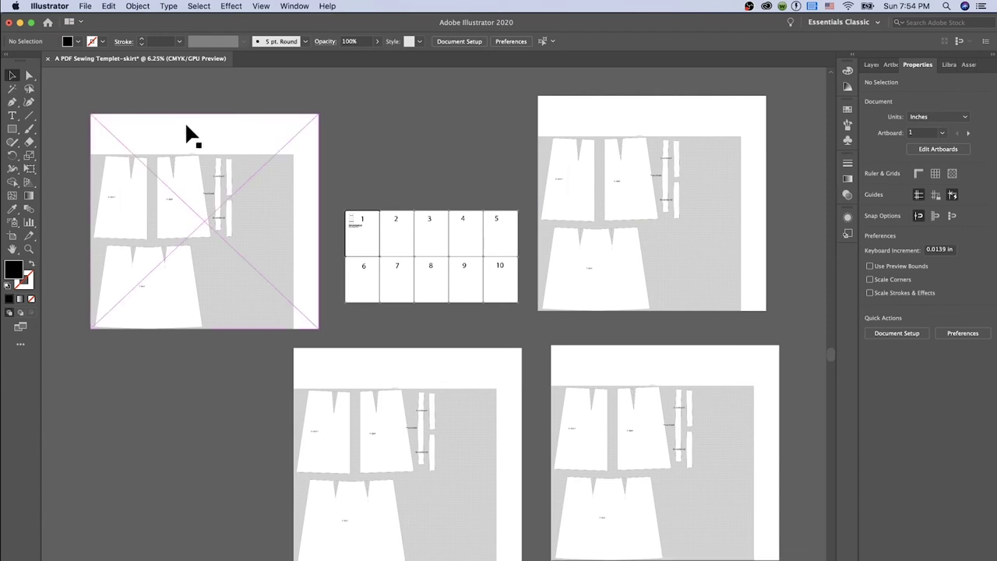
left_click(202, 121)
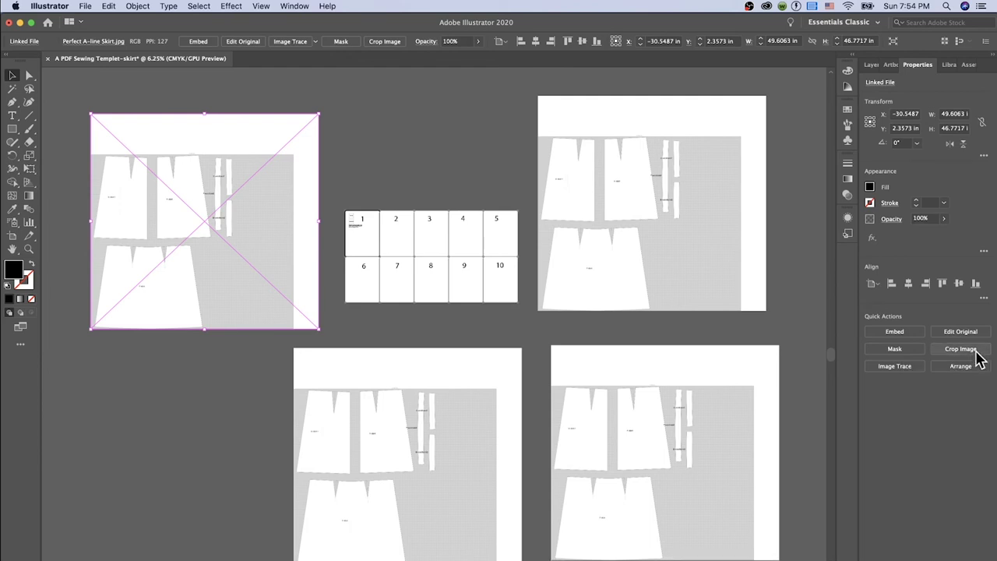
left_click(975, 353)
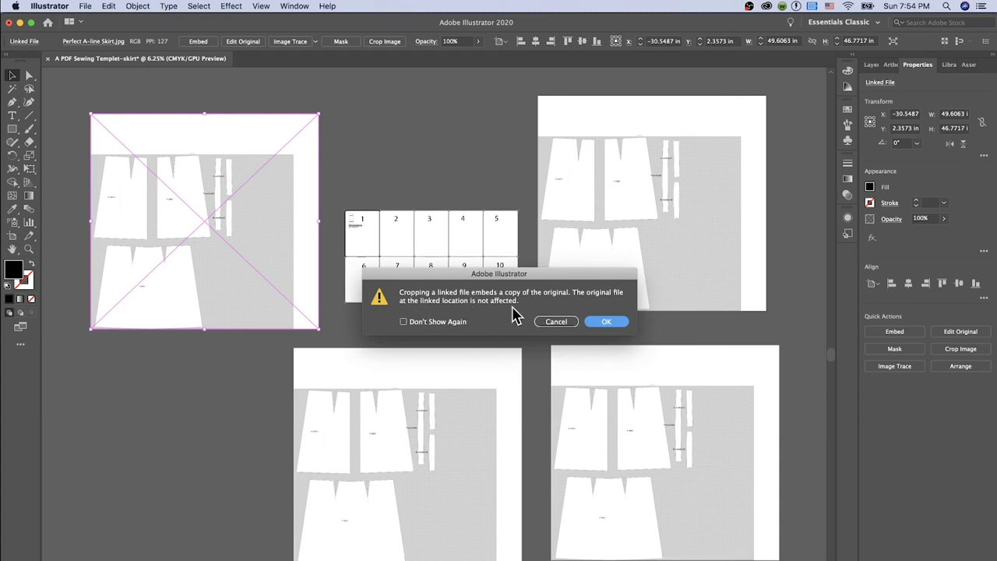
left_click(404, 323)
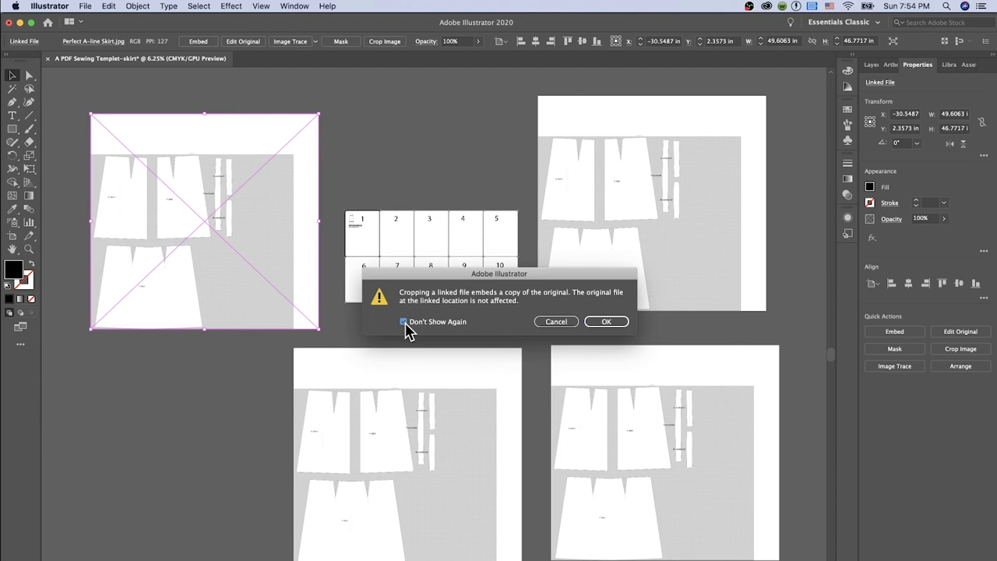
left_click(620, 325)
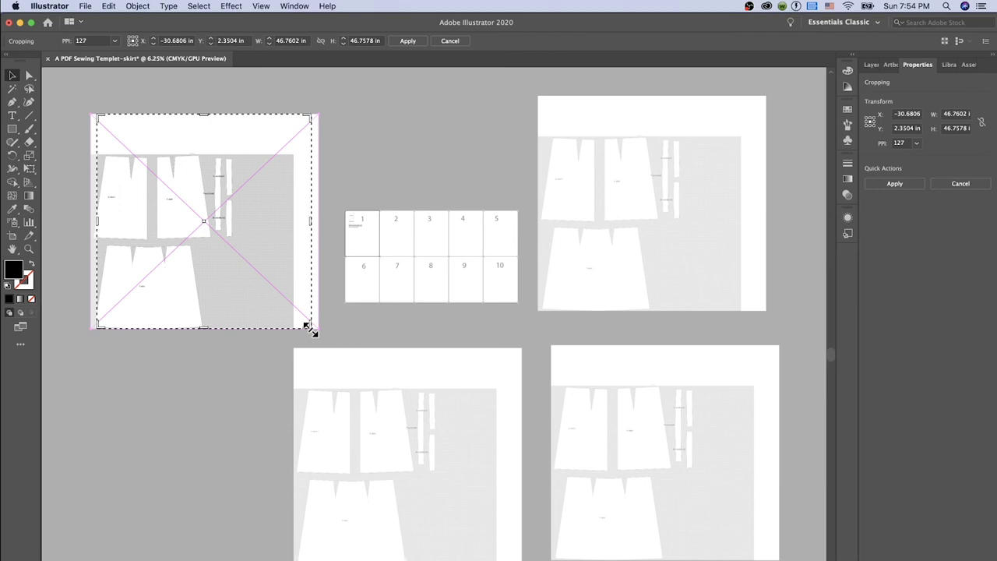
Shrink the crop frame roughly around the B-skirt 1 piece, to about 11.6 by 19.1 in.
left_click_drag(310, 227, 270, 224)
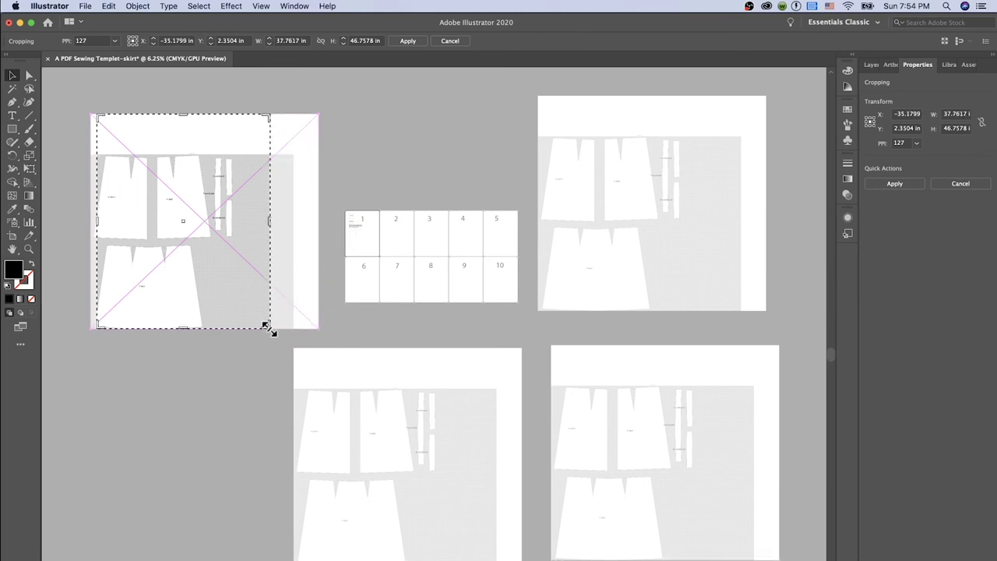
left_click_drag(269, 327, 150, 240)
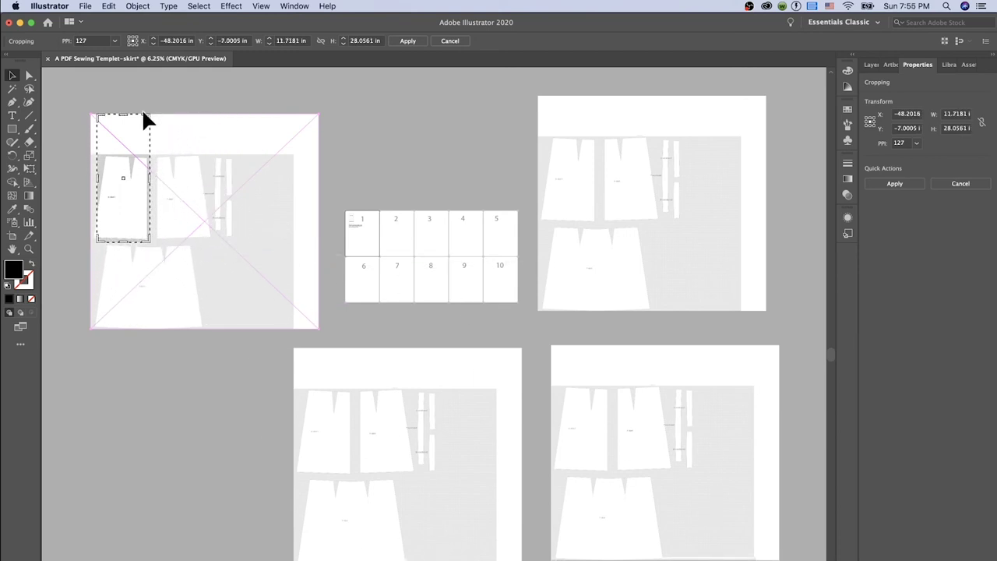
left_click_drag(149, 116, 148, 160)
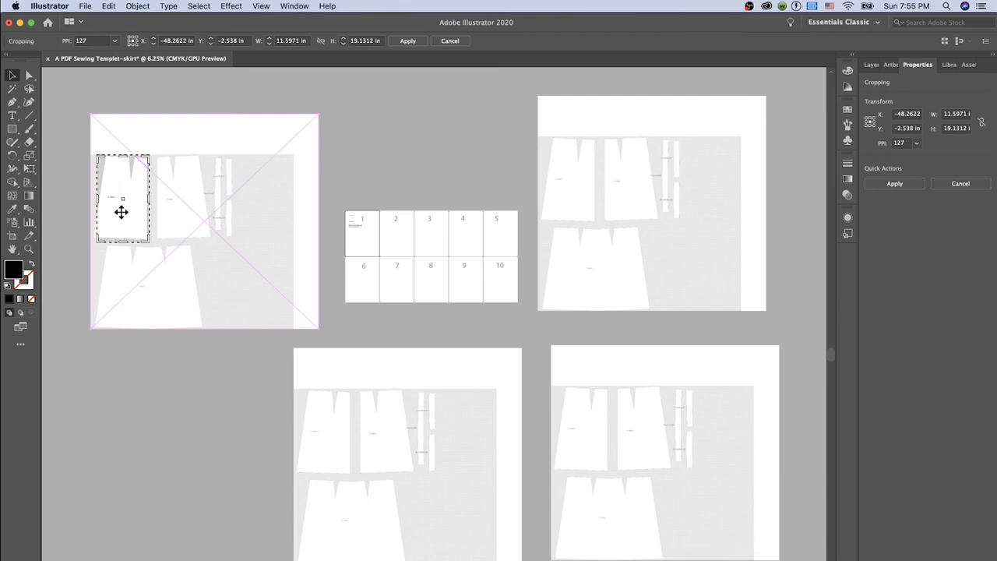
Fine-tune the crop frame to enclose the whole B-skirt 1 piece, about 12.44 by 18.75 in, and apply the crop.
key("super+equal")
key("super+equal")
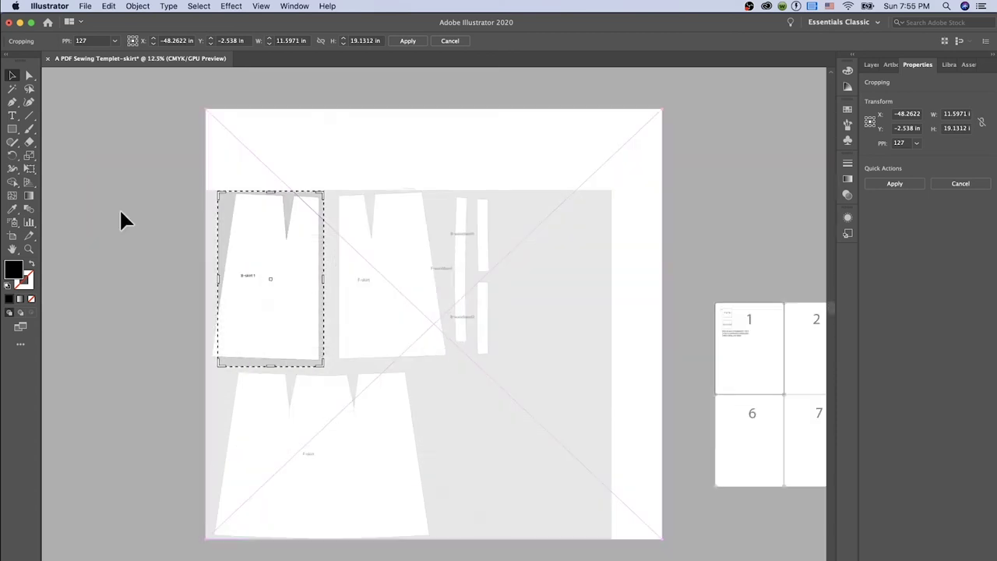
key("super+equal")
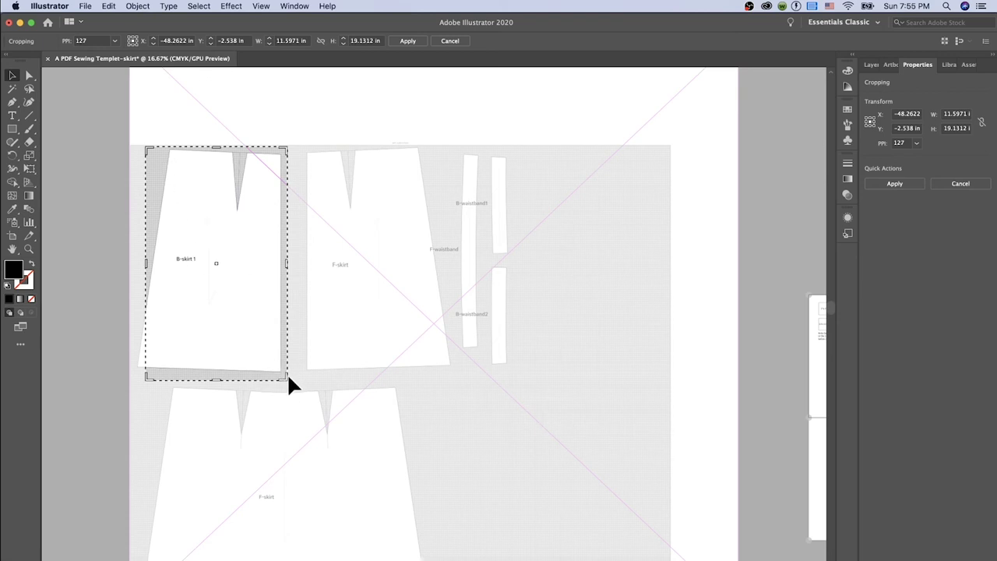
left_click_drag(282, 376, 280, 372)
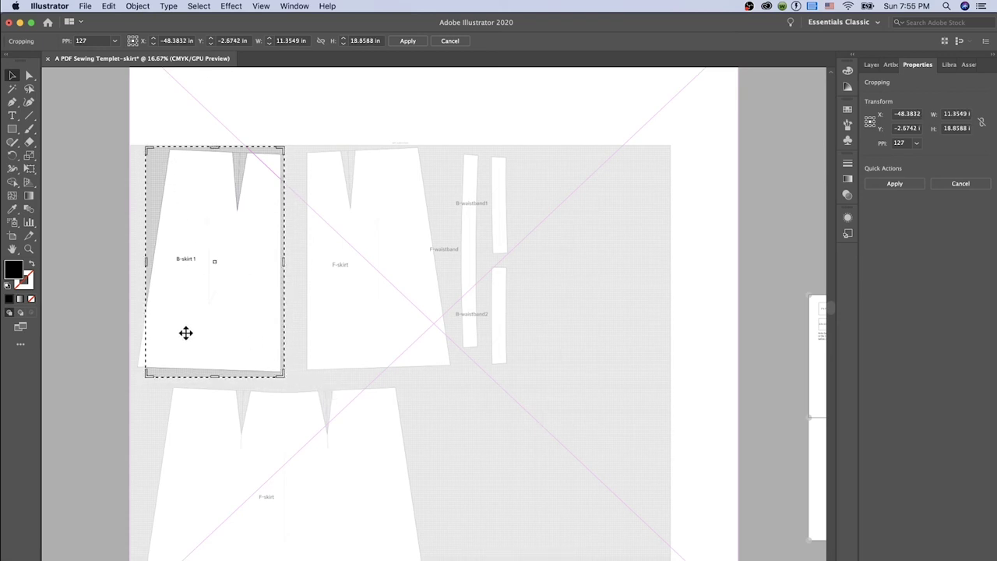
left_click_drag(145, 375, 136, 369)
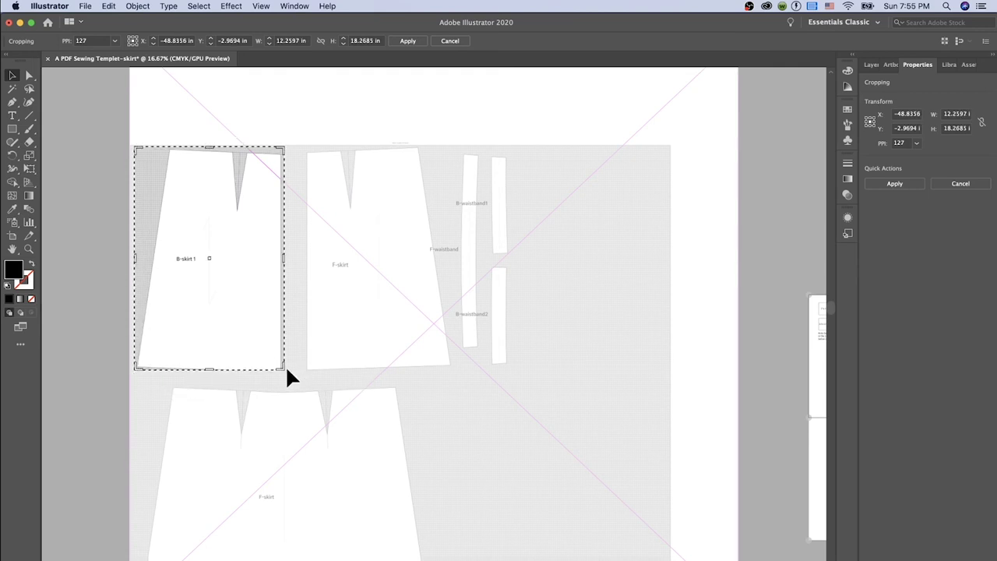
left_click_drag(281, 368, 283, 376)
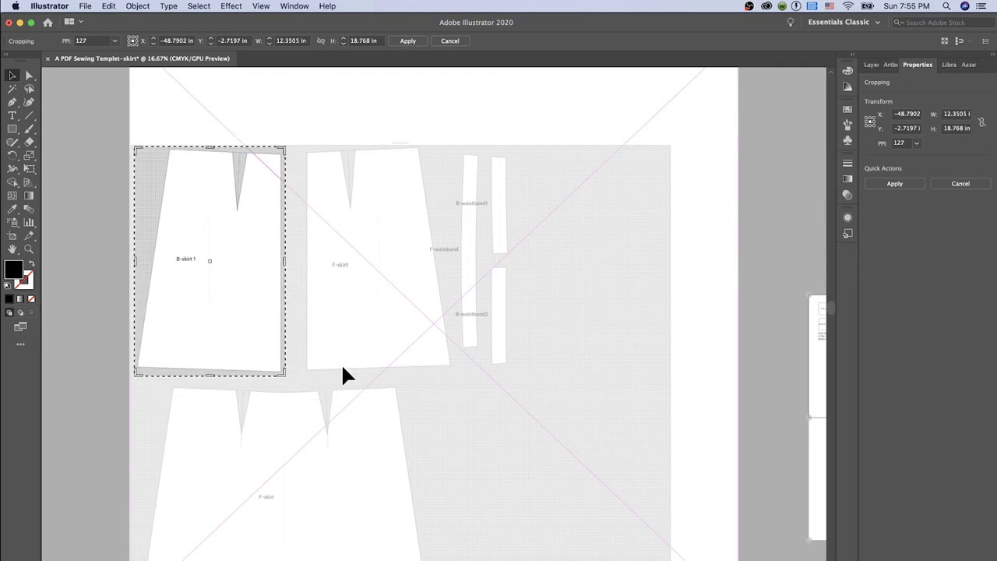
left_click_drag(137, 376, 138, 374)
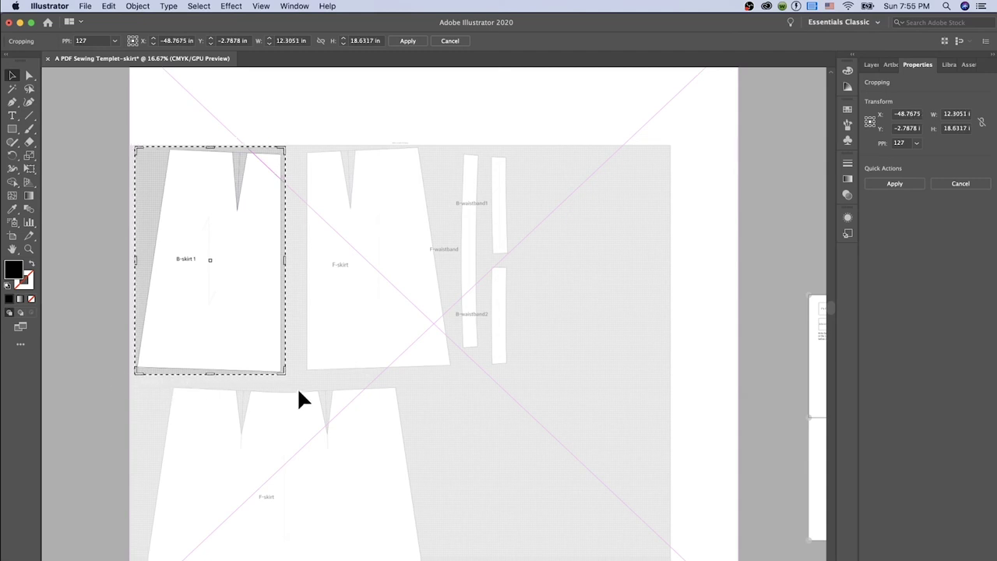
left_click_drag(283, 373, 285, 376)
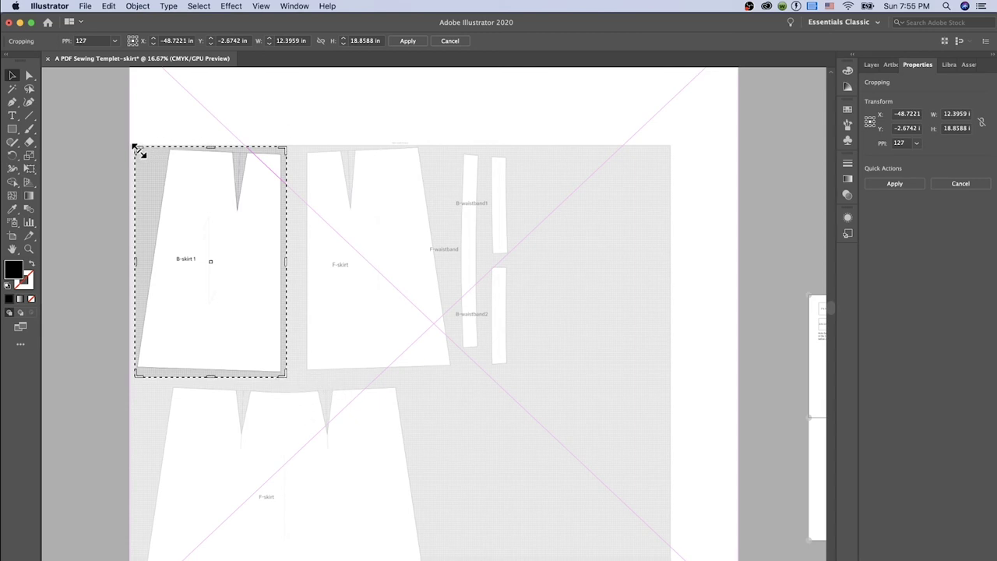
left_click_drag(289, 147, 288, 148)
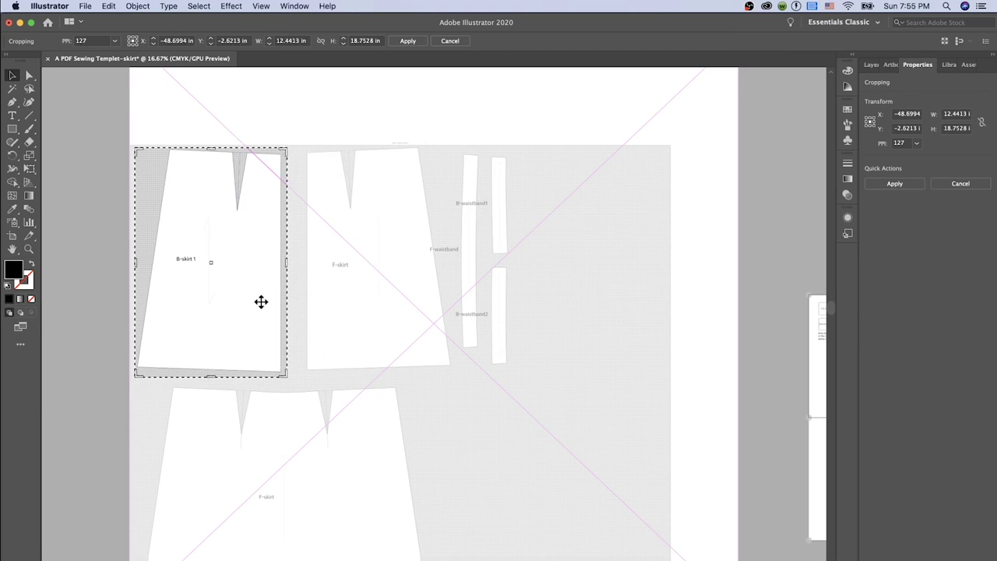
left_click(907, 188)
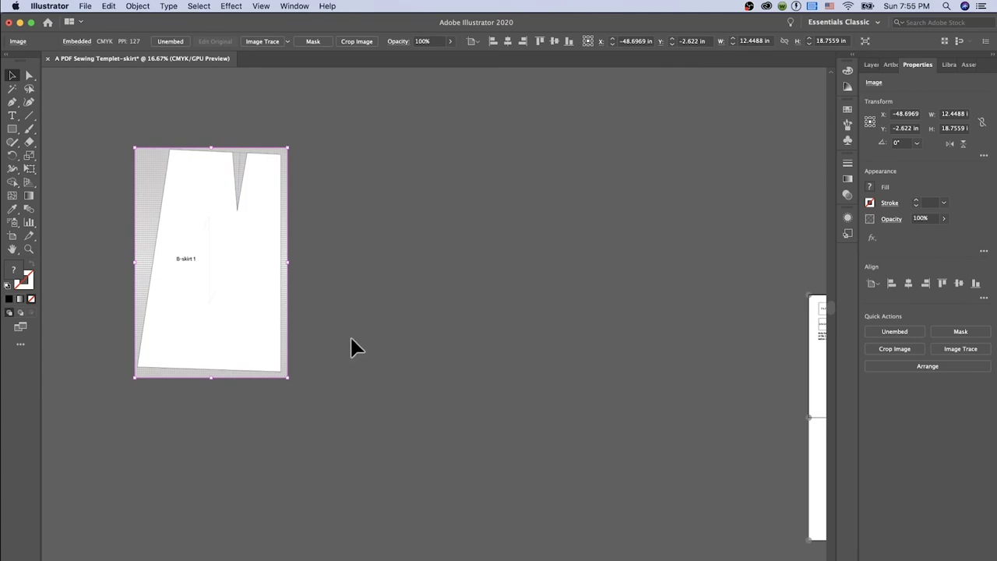
scroll(295, 277, "up", 1)
scroll(295, 277, "down", 5)
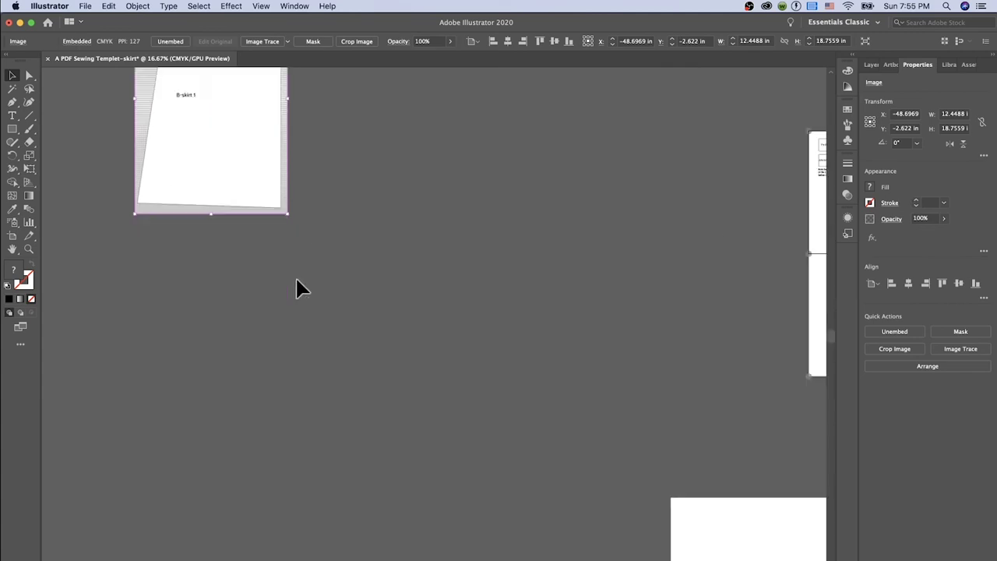
scroll(309, 270, "up", 6)
scroll(316, 268, "up", 1)
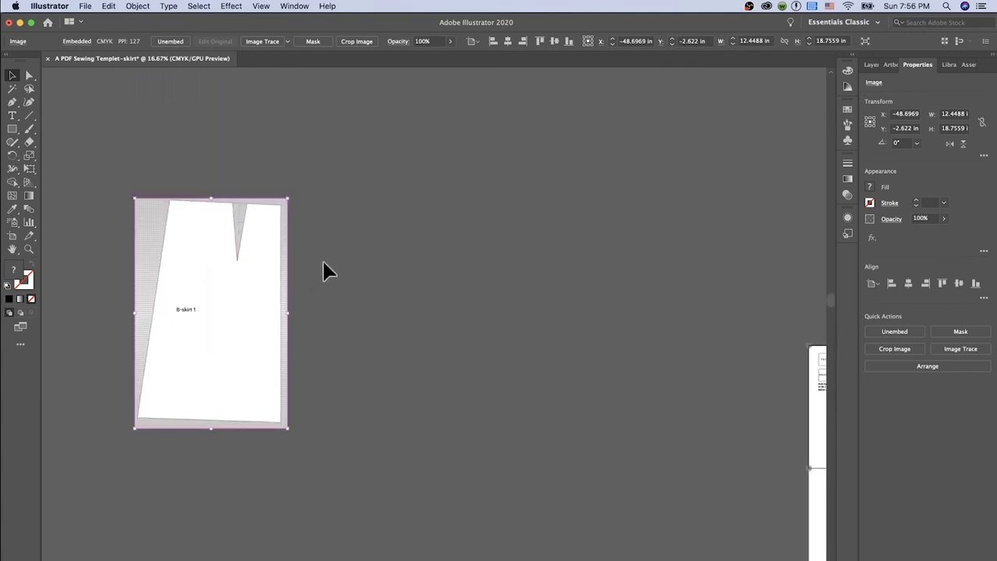
scroll(325, 271, "up", 1)
scroll(325, 270, "down", 5)
scroll(325, 270, "up", 6)
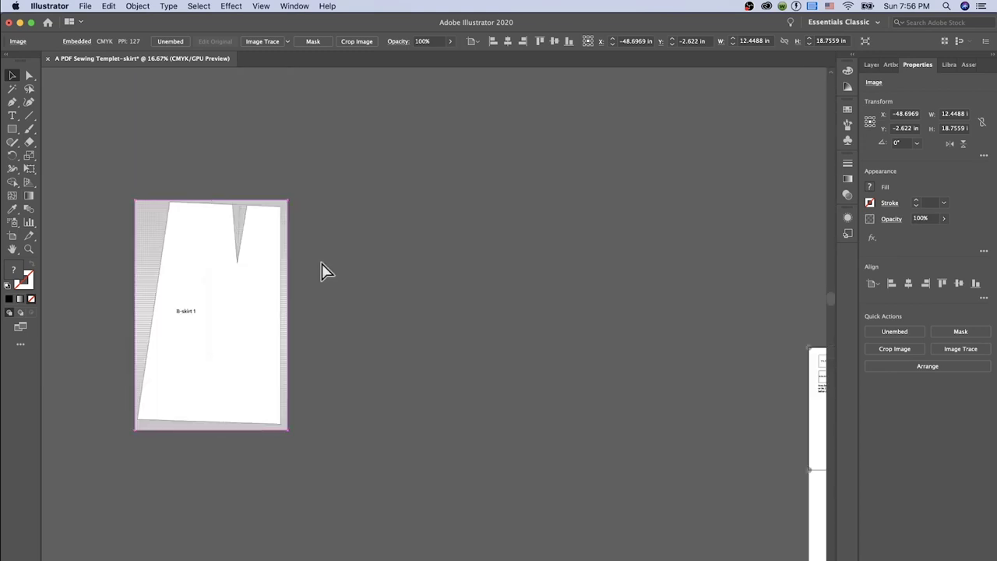
Move the cropped B-skirt 1 piece onto the artboards so it spans pages 1, 2, 6 and 7.
key("super+minus")
key("super+minus")
key("super+minus")
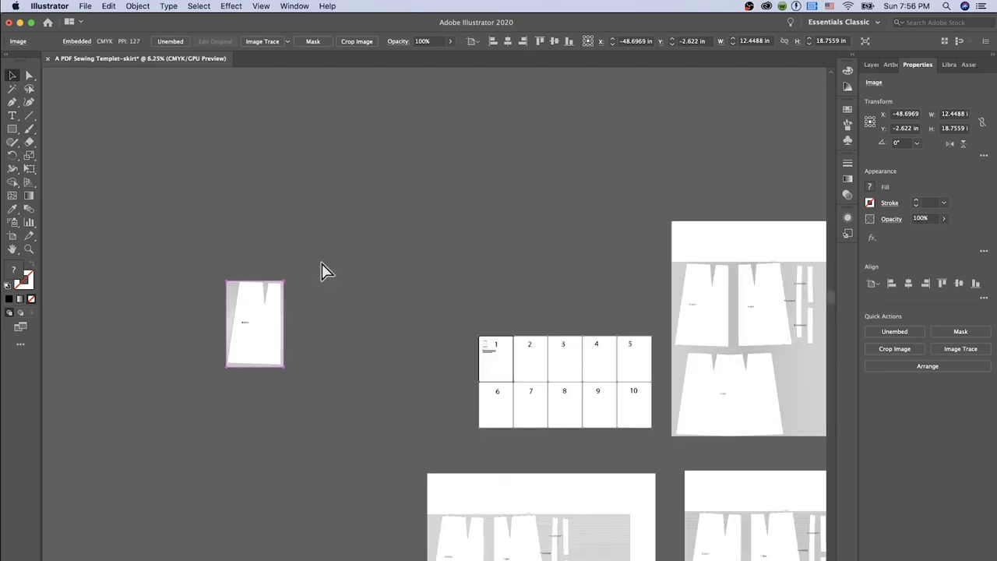
left_click_drag(260, 338, 514, 386)
Nudge the B-skirt 1 piece slightly upward on pages 1, 2, 6 and 7, to about Y 9.75 in.
scroll(610, 302, "down", 5)
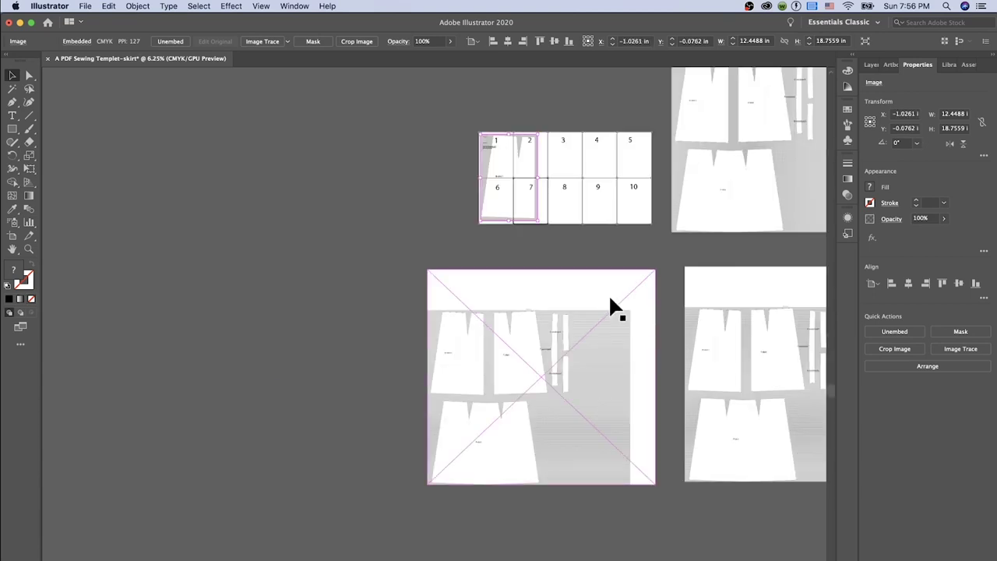
scroll(607, 181, "up", 1)
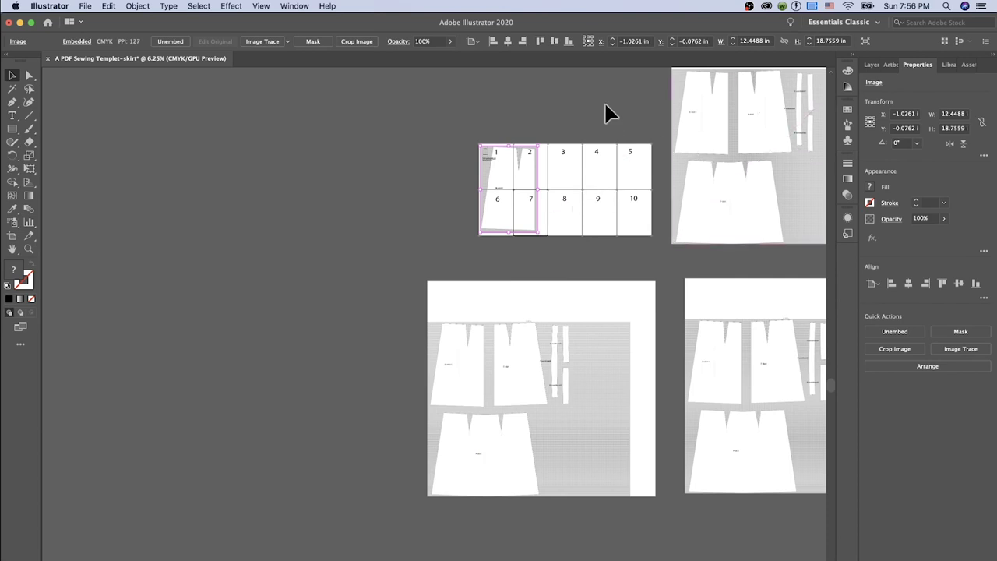
scroll(610, 114, "up", 3)
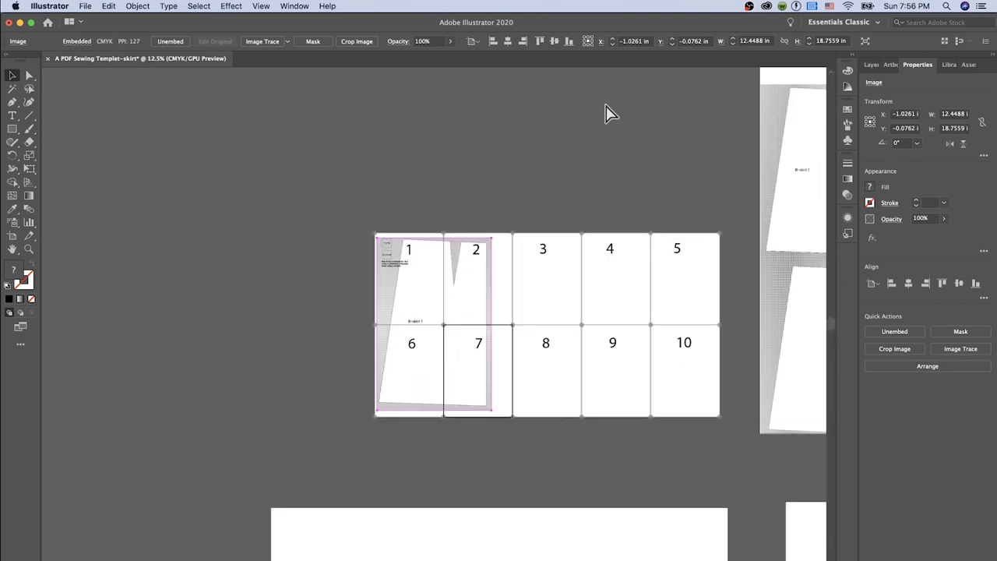
key("super+equal")
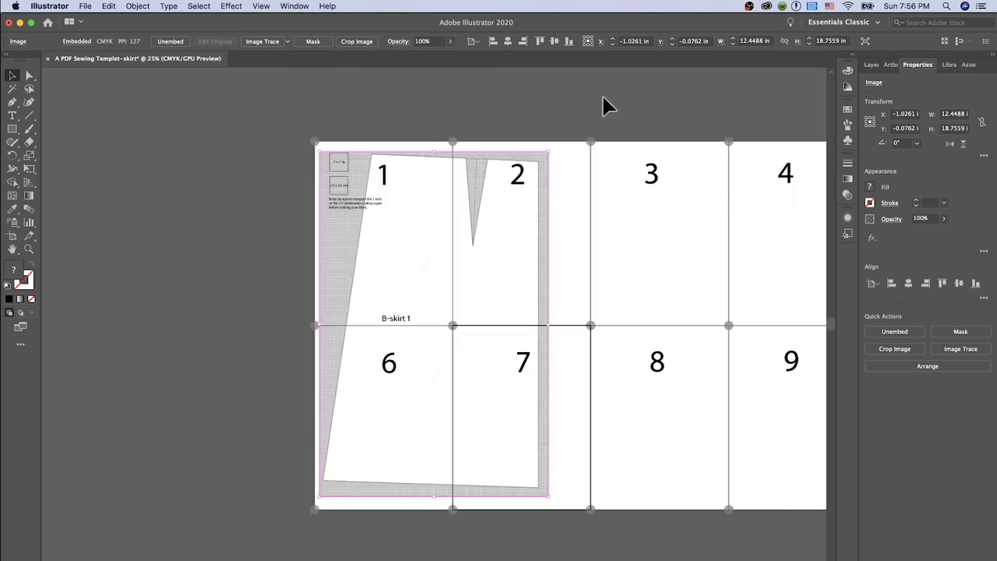
left_click(513, 285)
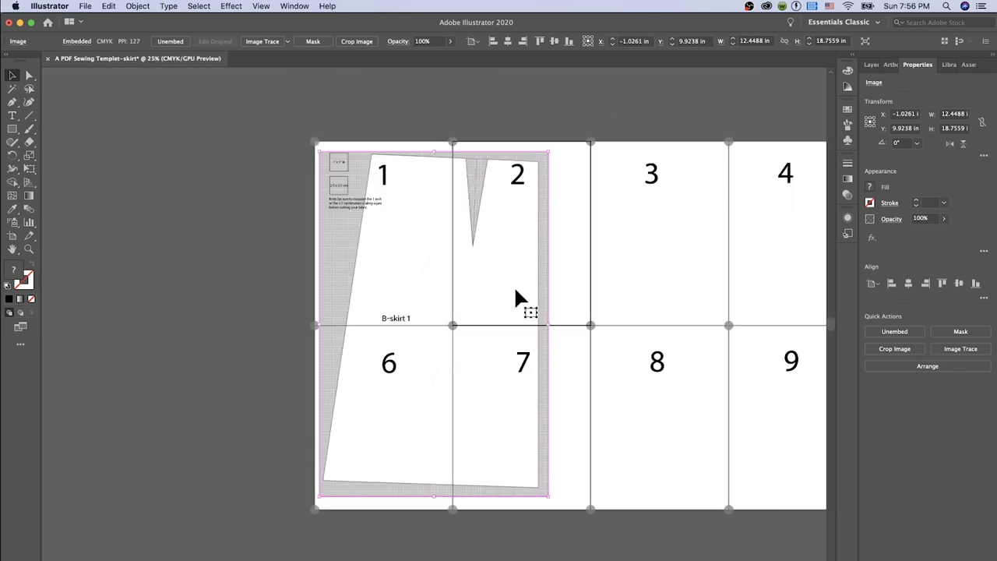
left_click_drag(516, 293, 511, 290)
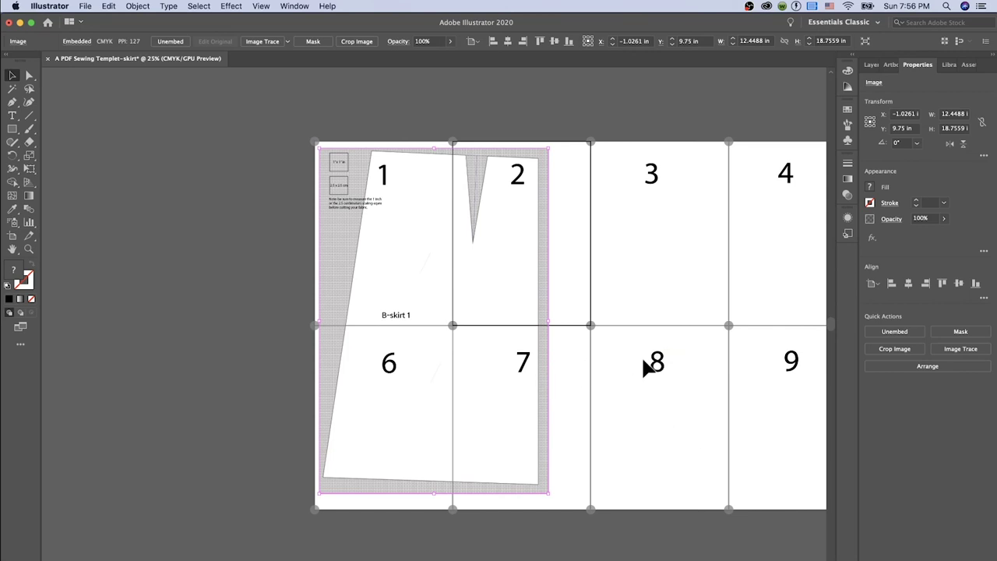
Start cropping the next pattern image beside the artboards and shrink the frame roughly around the upper F-skirt piece, to about 12.44 by 18.91 in.
scroll(637, 368, "up", 1)
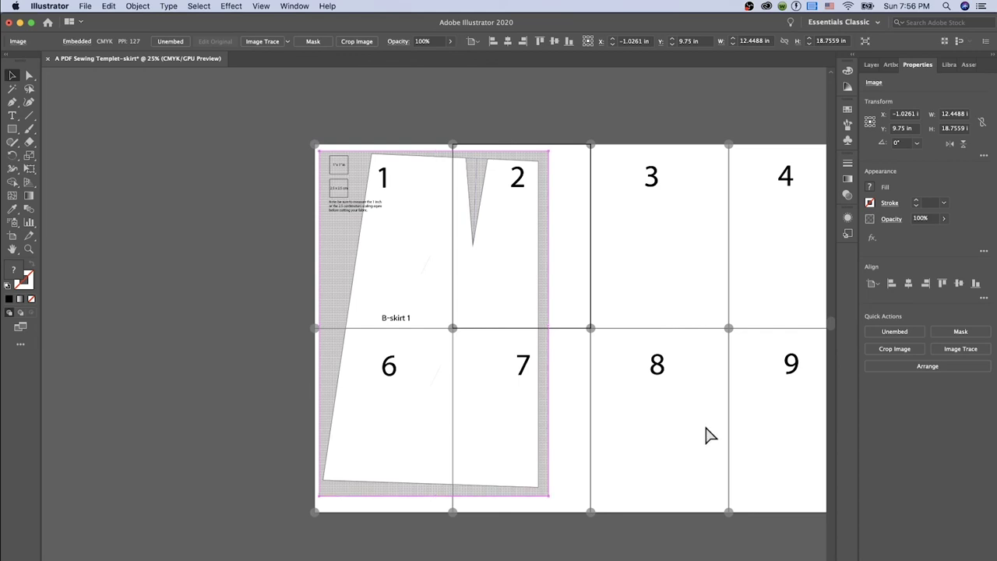
key("super+minus")
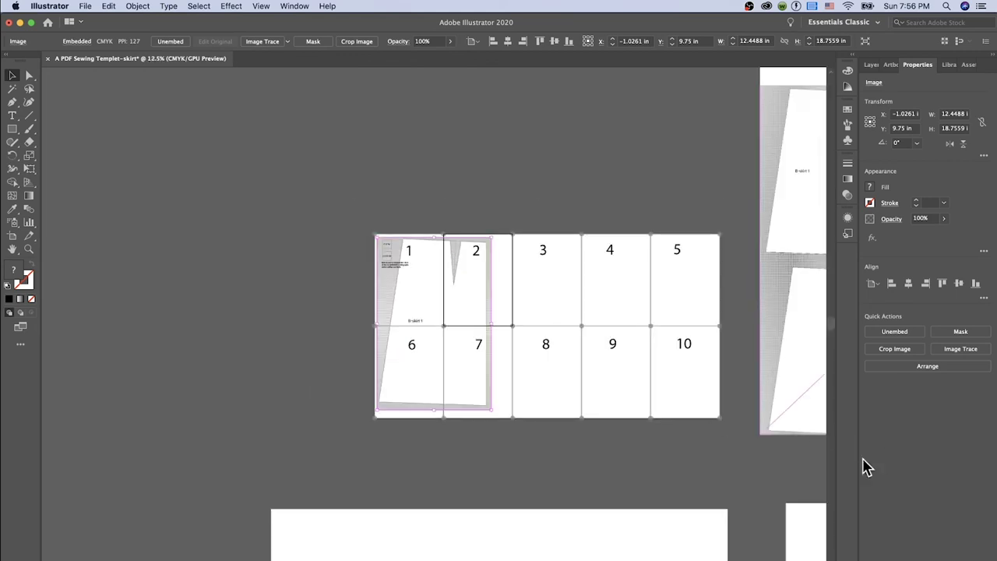
left_click(13, 249)
left_click_drag(652, 472, 403, 314)
scroll(662, 385, "up", 2)
scroll(663, 385, "up", 5)
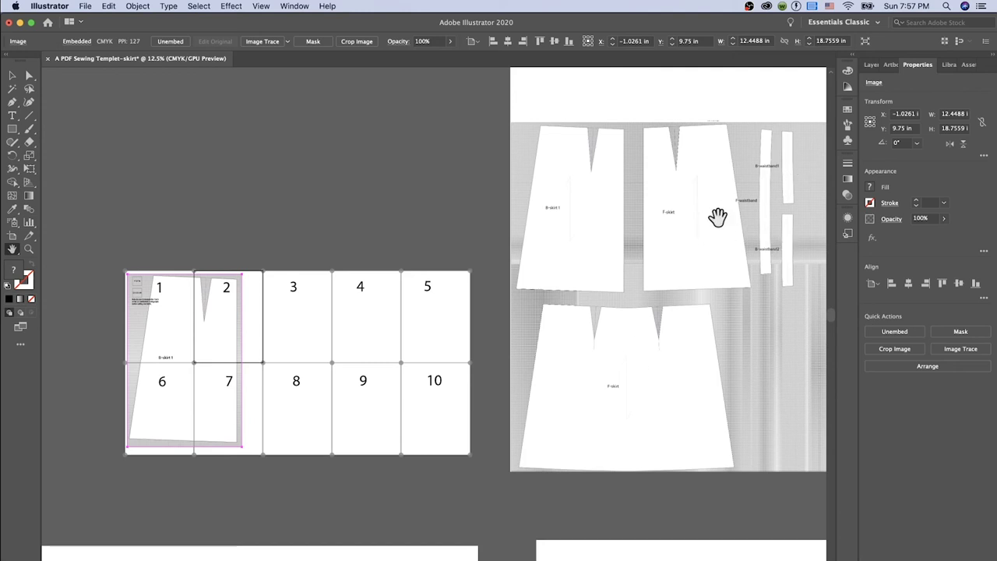
left_click(11, 76)
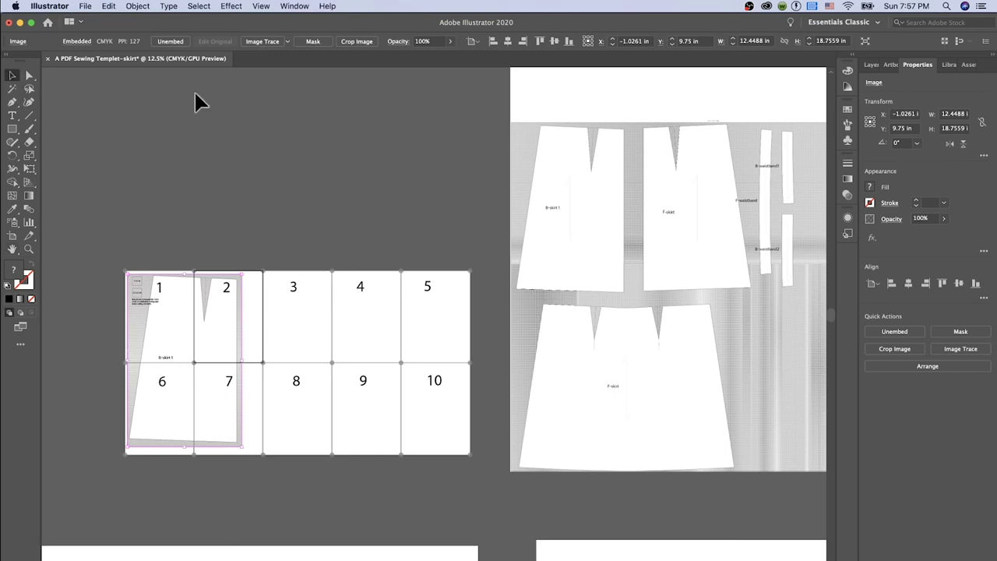
left_click(643, 173)
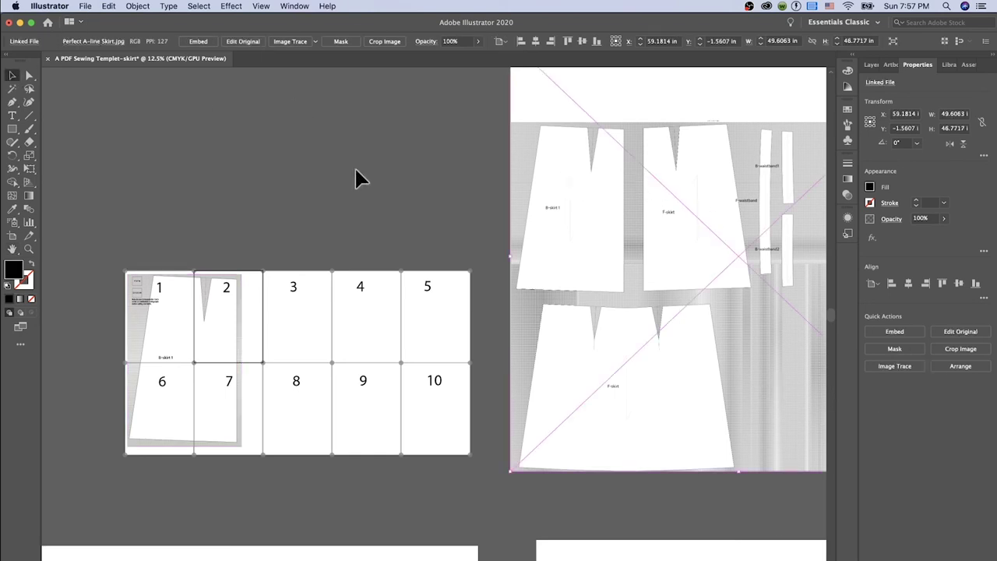
left_click(975, 352)
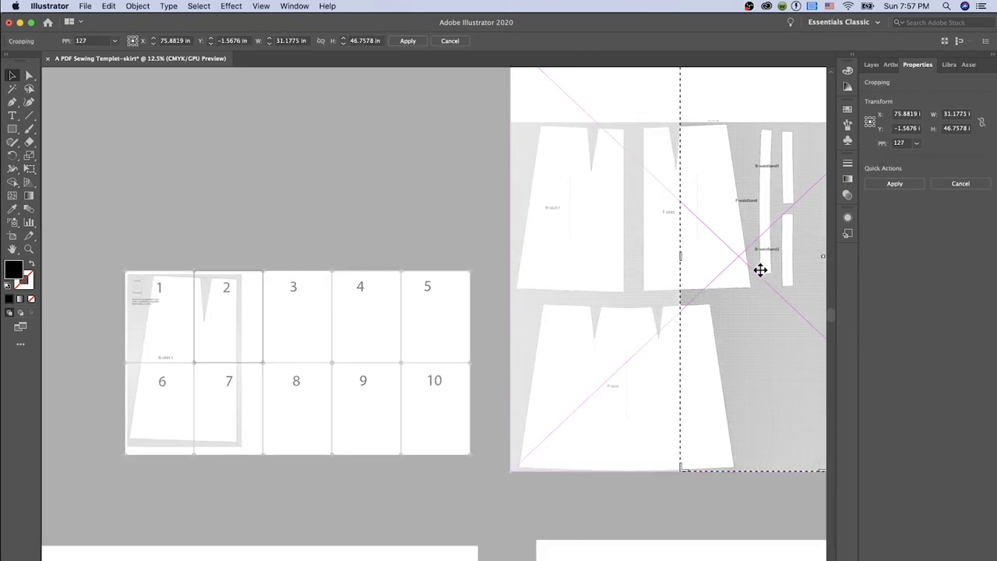
key("super+minus")
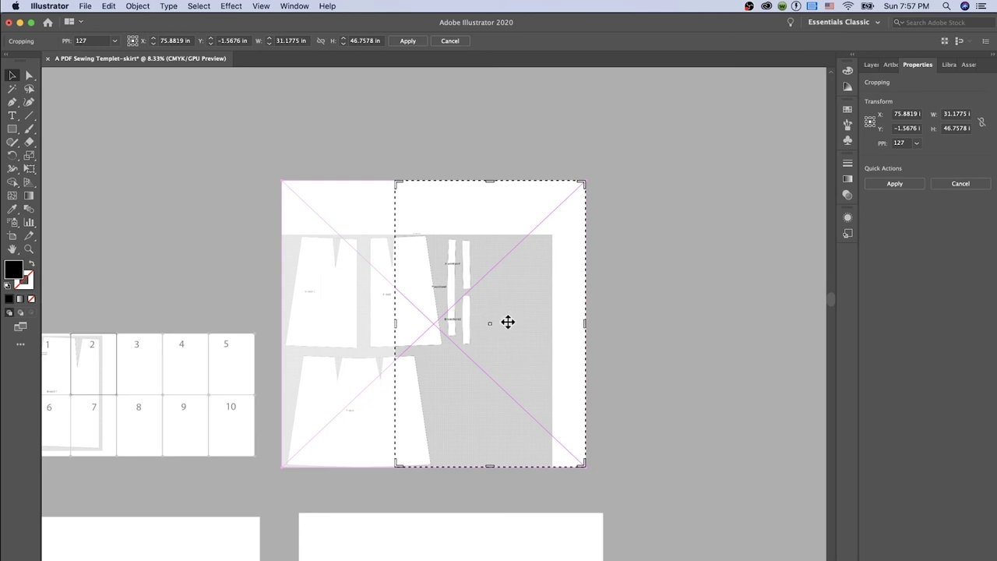
left_click_drag(516, 326, 485, 317)
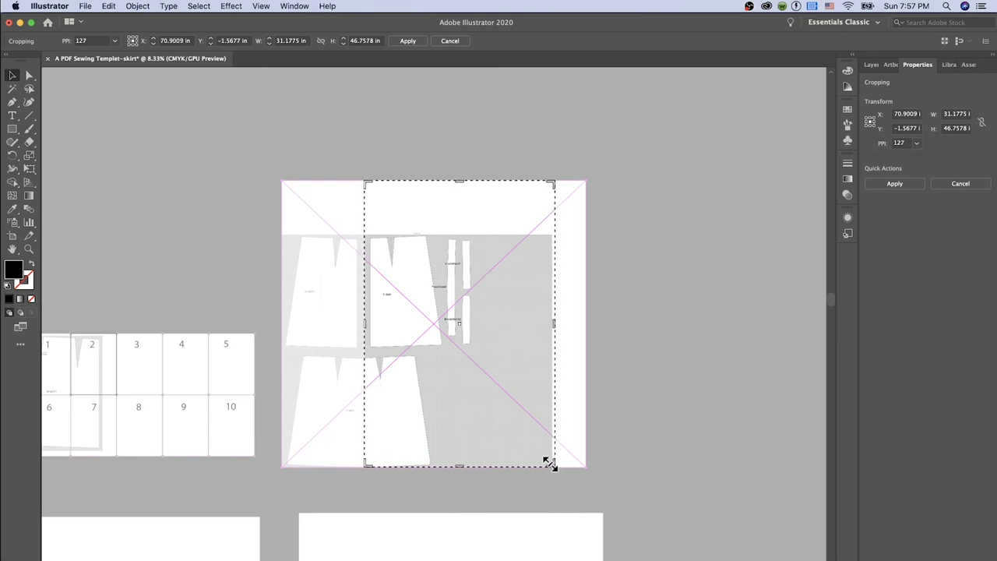
left_click_drag(553, 466, 486, 352)
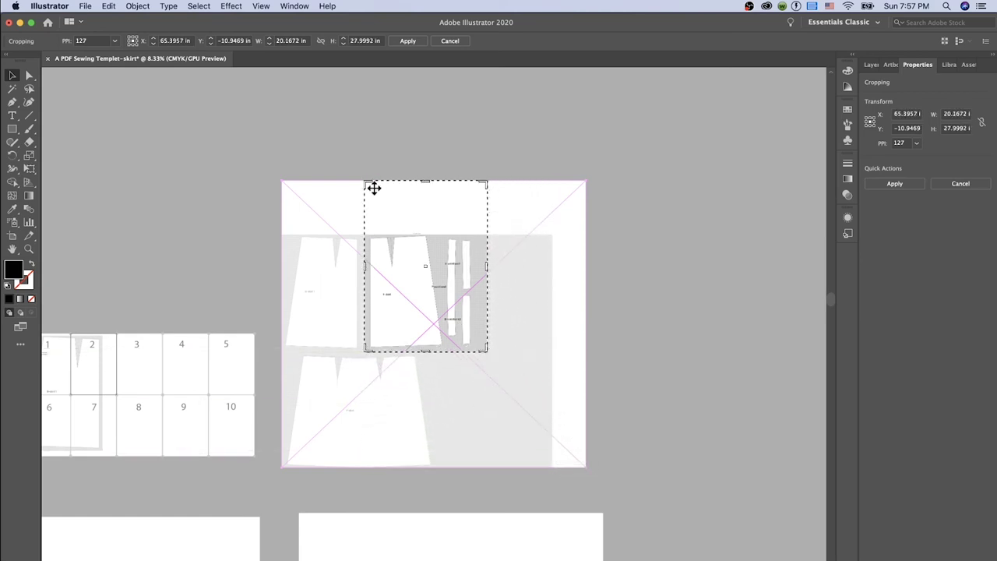
left_click_drag(366, 181, 369, 236)
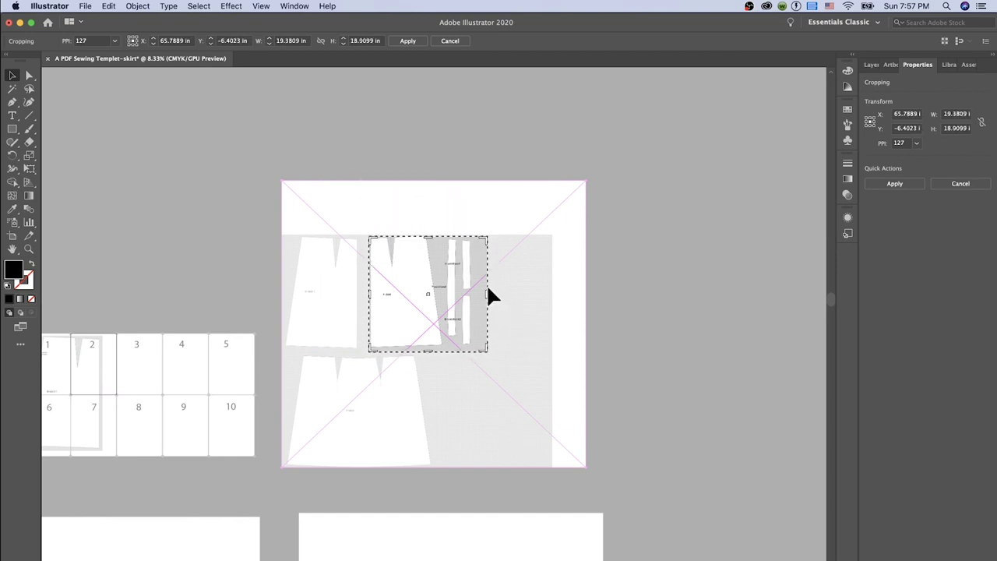
left_click_drag(486, 294, 445, 294)
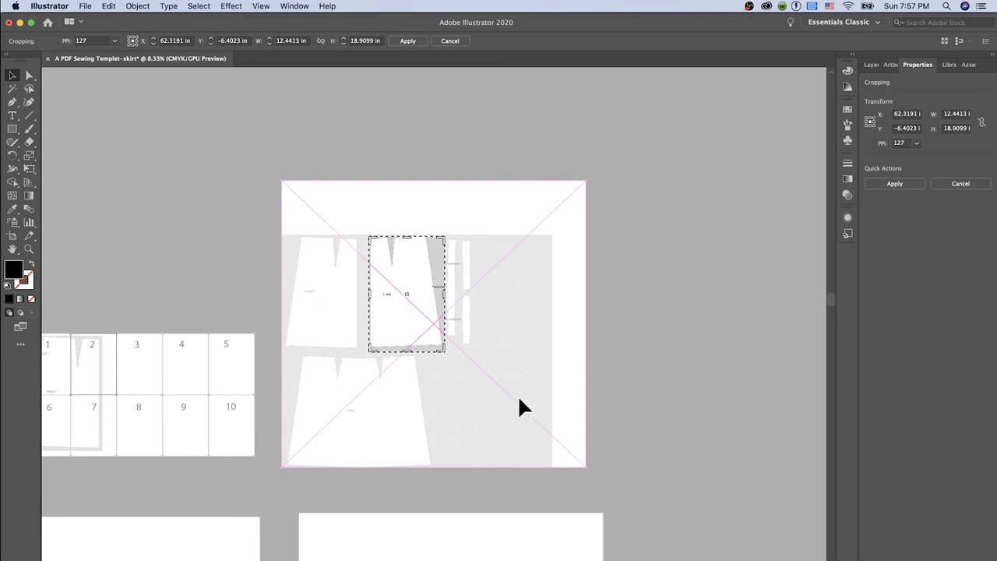
Fine-tune the crop frame to enclose the whole F-skirt piece, about 12.12 by 18.49 in, and apply the crop.
key("super+equal")
key("super+equal")
key("super+equal")
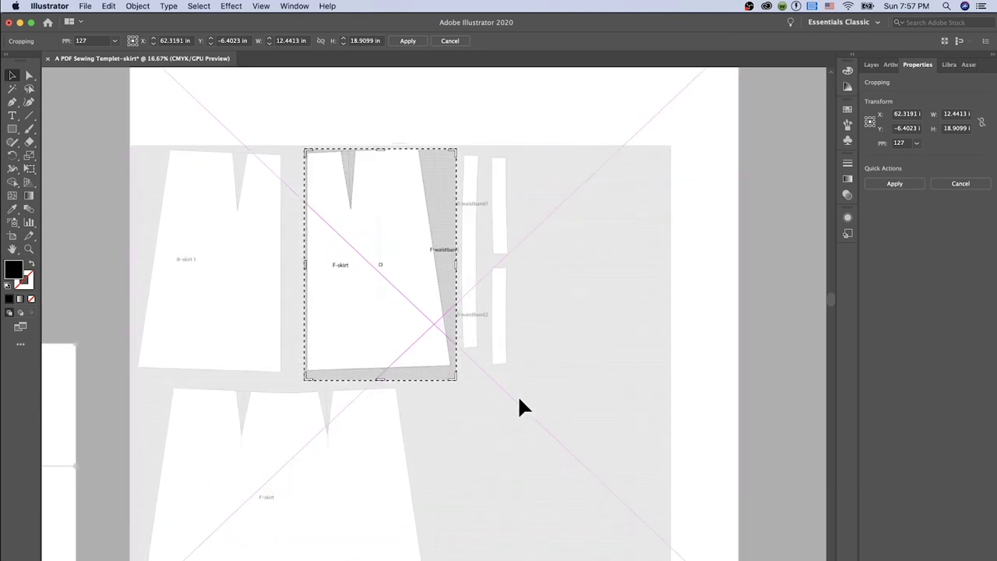
key("super+minus")
left_click_drag(381, 151, 381, 149)
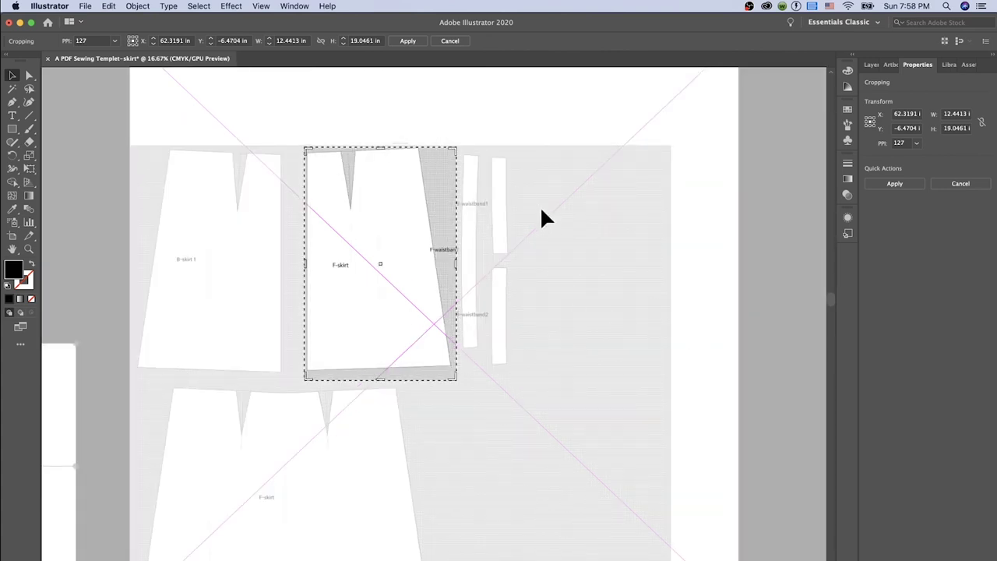
left_click_drag(382, 148, 382, 149)
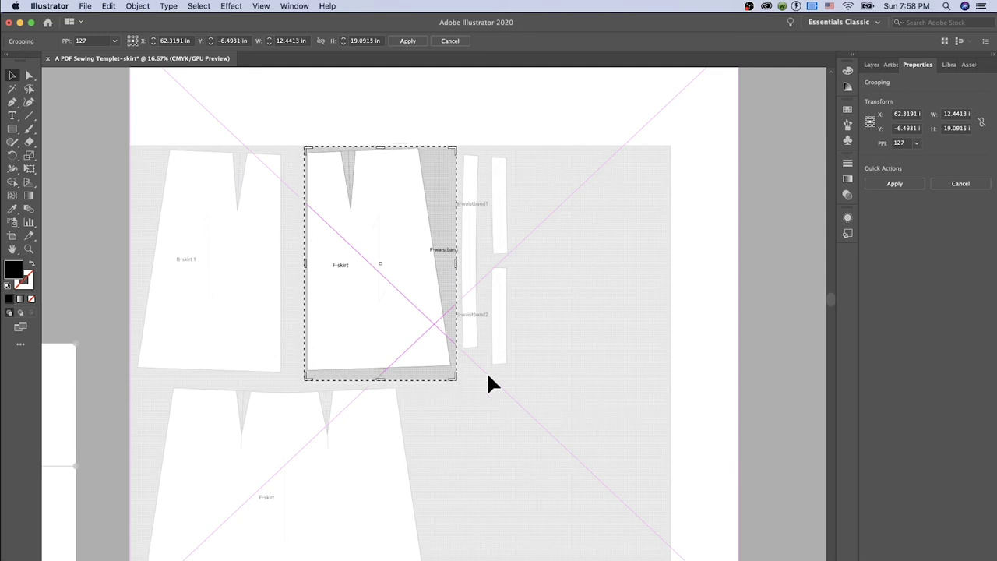
left_click_drag(457, 263, 453, 265)
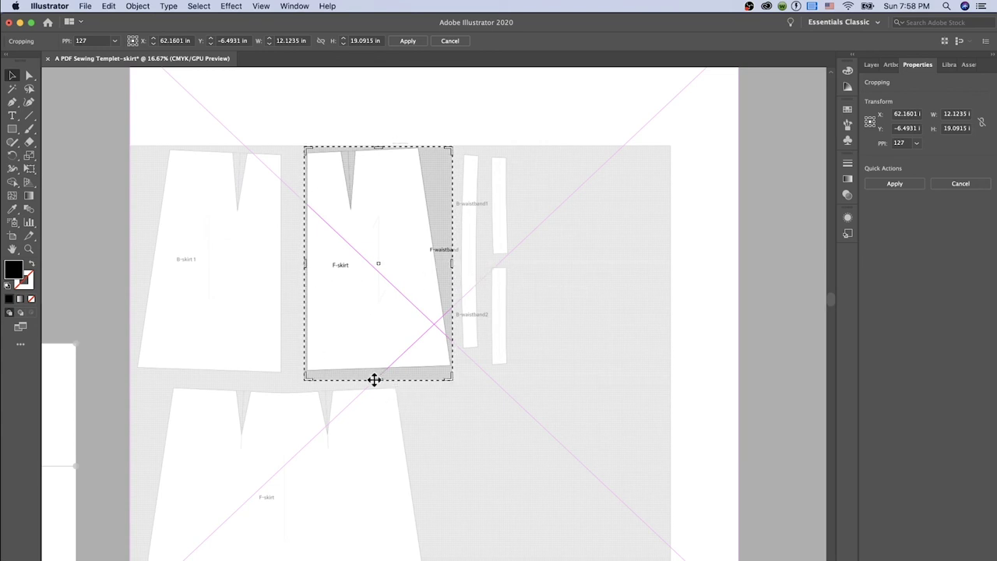
left_click_drag(379, 380, 379, 375)
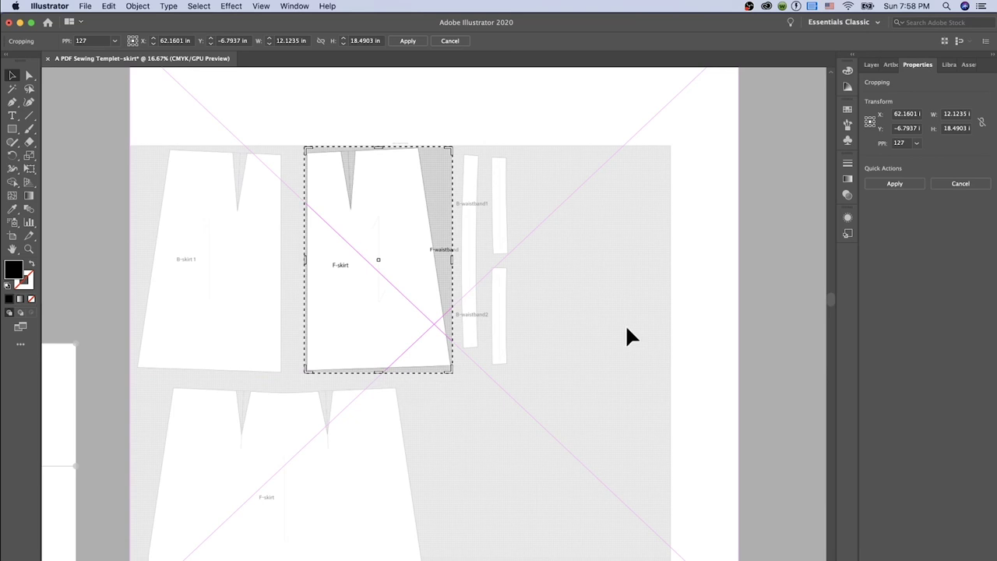
key("Return")
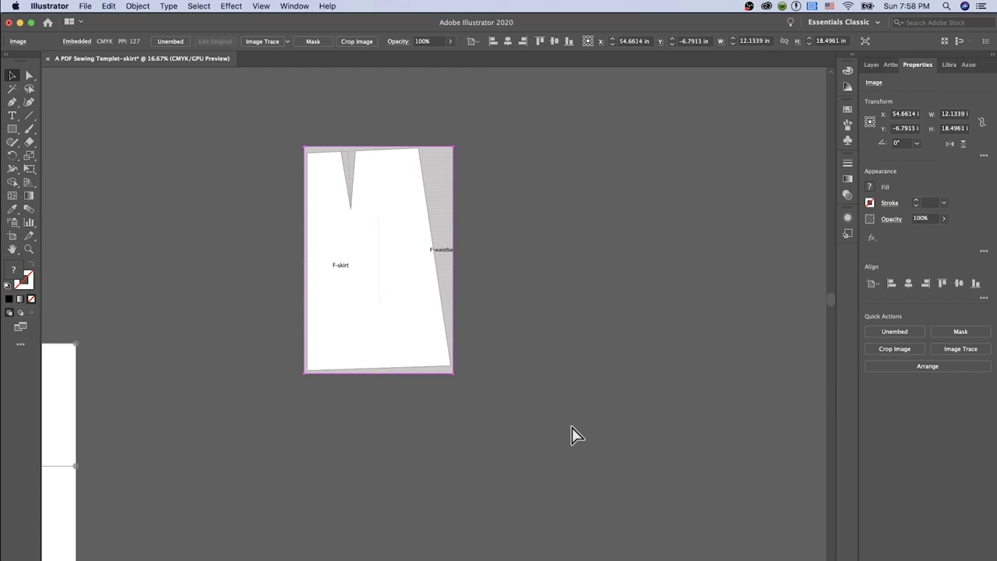
Move the cropped F-skirt piece onto the artboards so it spans pages 3, 4, 8 and 9, at about Y 10.25 in.
key("super+minus")
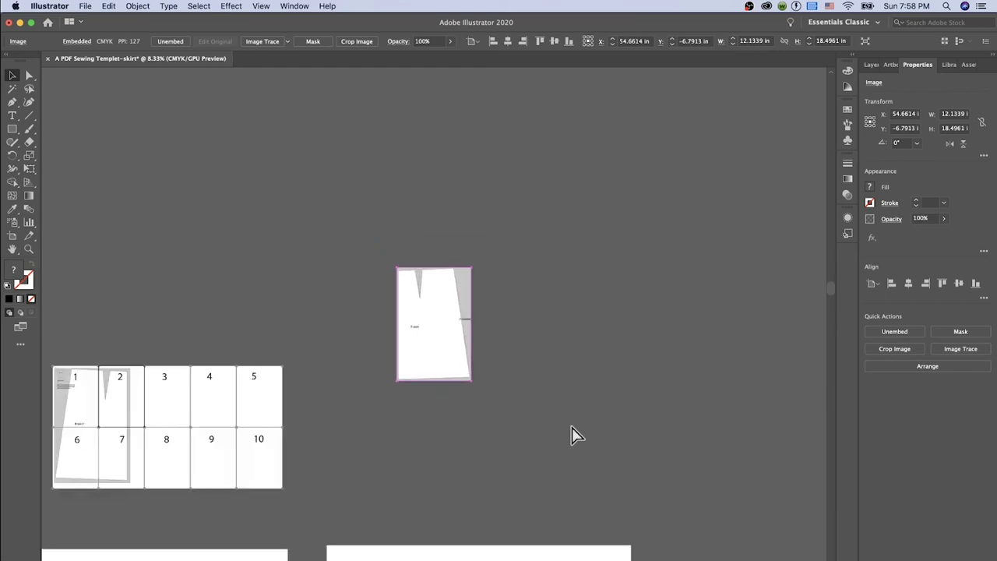
key("shift+super+b")
left_click_drag(444, 306, 198, 414)
scroll(217, 294, "up", 3)
scroll(212, 281, "down", 5)
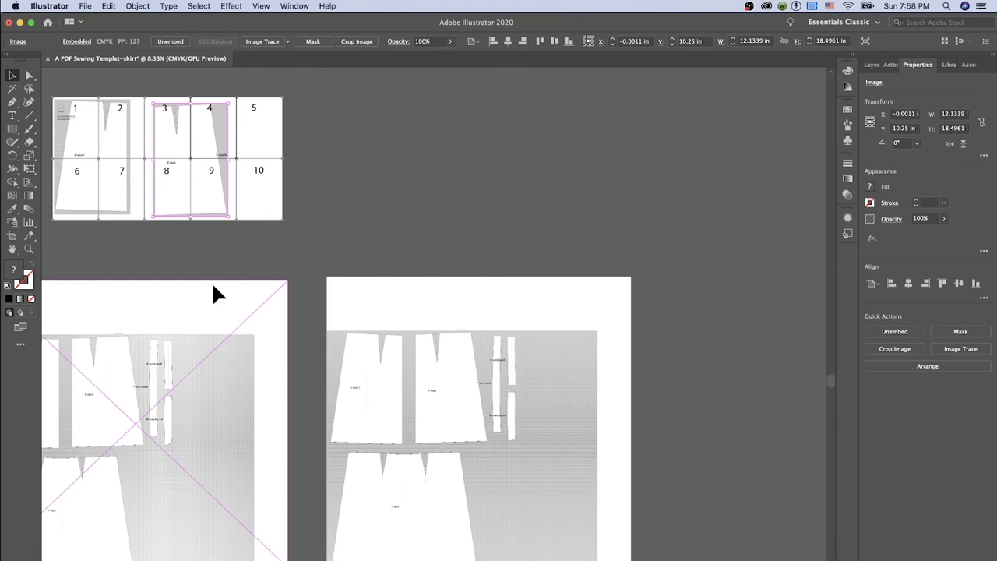
scroll(625, 246, "up", 3)
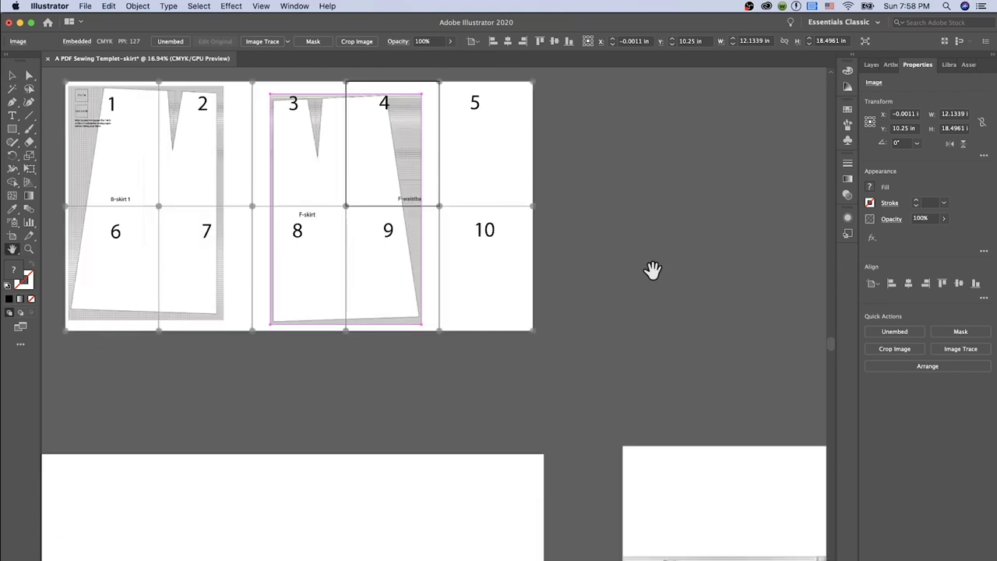
Start cropping the pattern image below the artboards and shrink the frame roughly around the long F-waistband strip, to about 2.89 by 16.94 in.
scroll(652, 270, "down", 10)
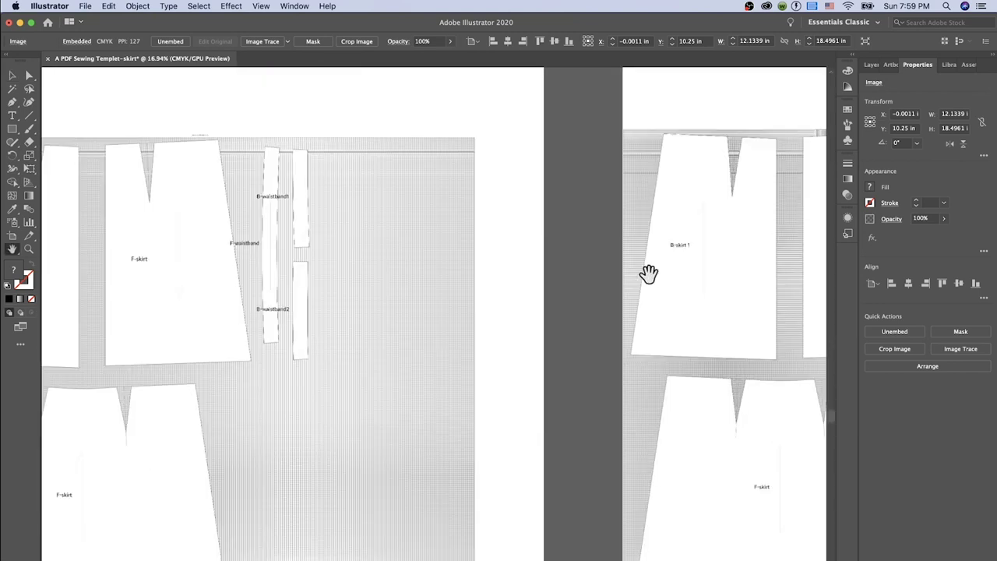
left_click(14, 78)
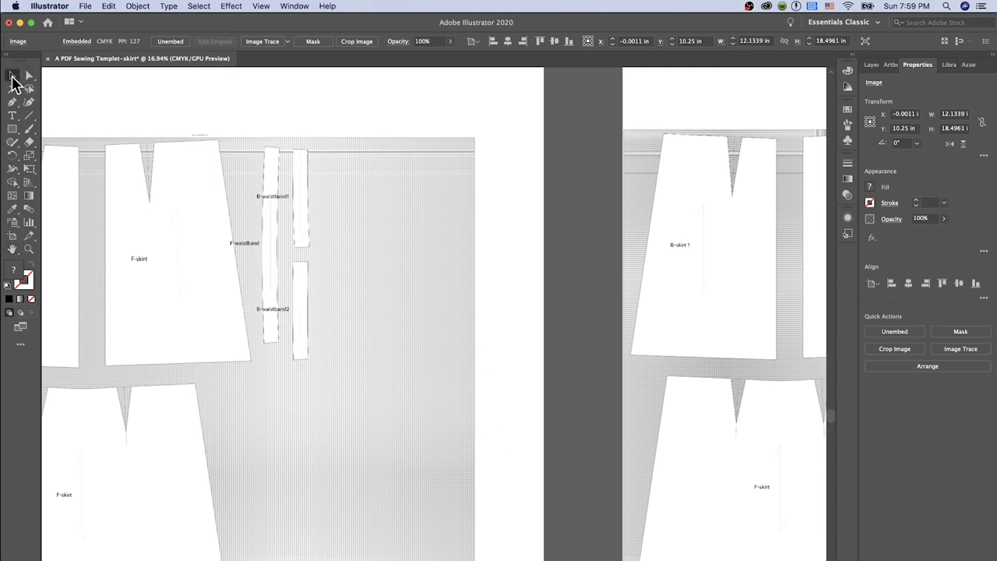
left_click(281, 245)
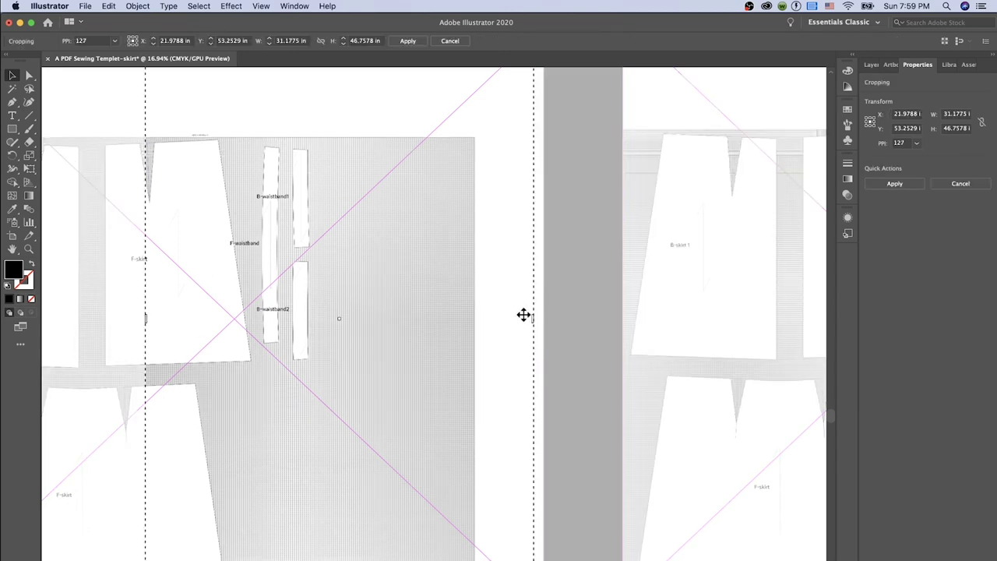
scroll(524, 314, "left", 5)
key("super+minus")
key("super+minus")
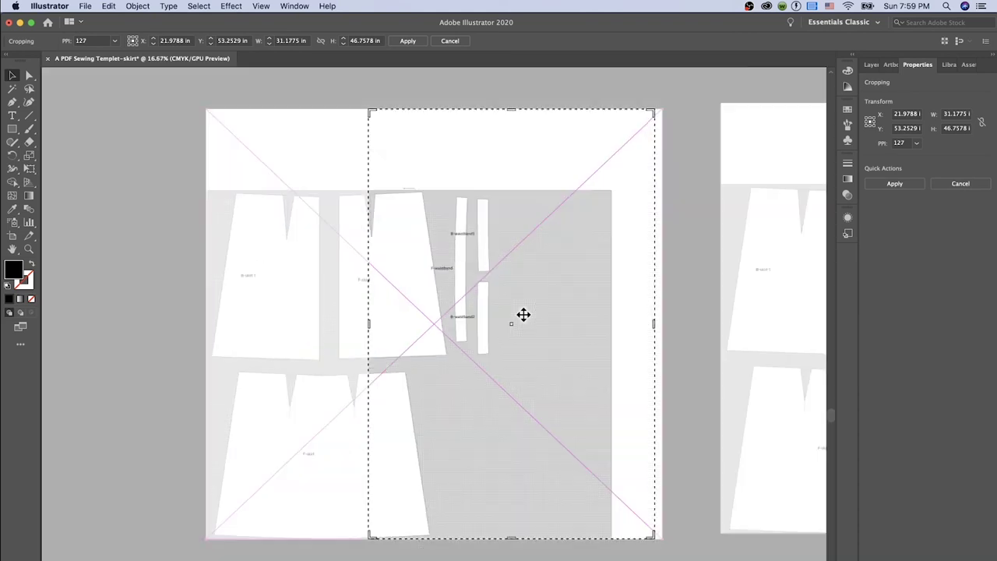
left_click_drag(577, 187, 454, 251)
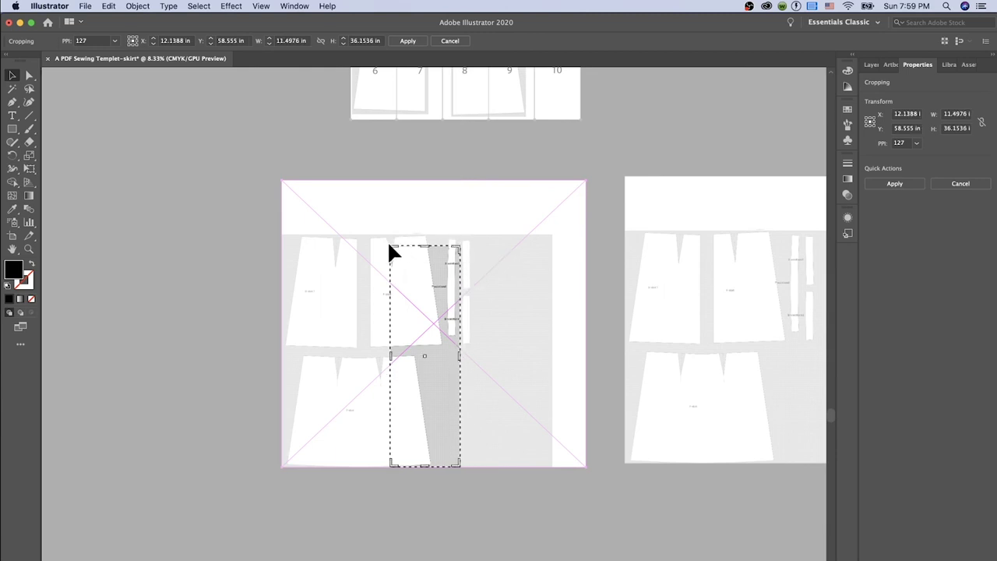
left_click_drag(425, 247, 426, 238)
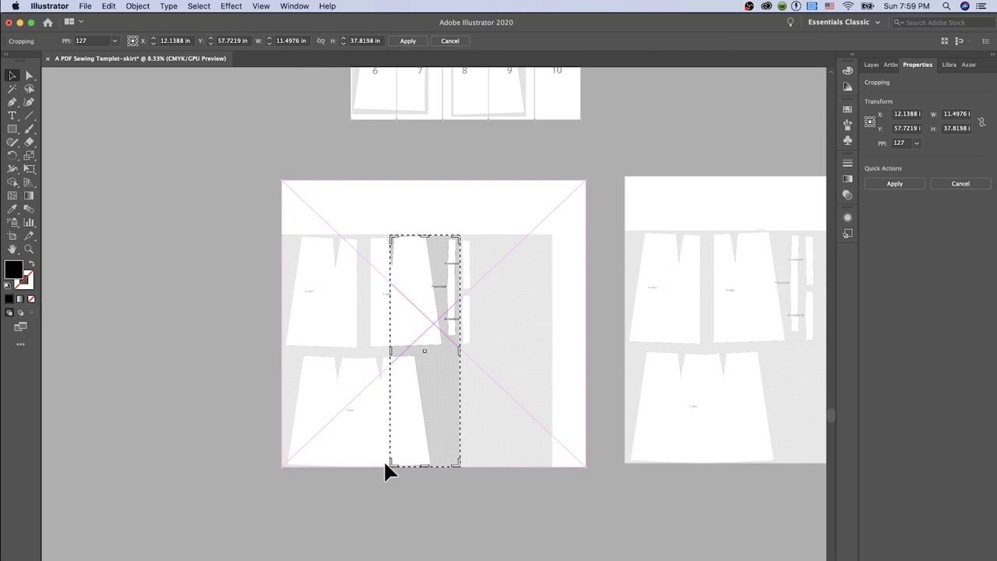
left_click_drag(391, 466, 418, 338)
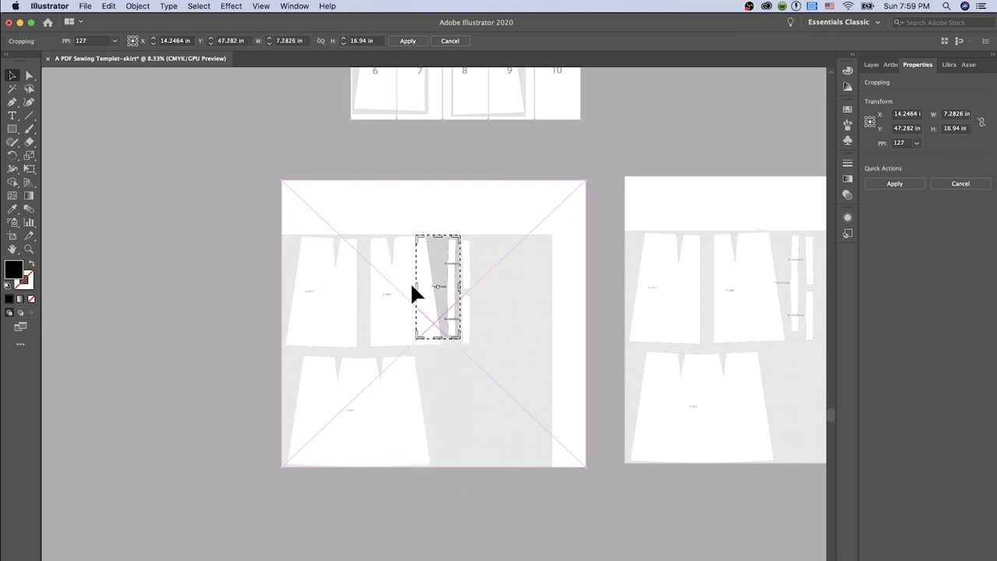
left_click_drag(419, 287, 446, 286)
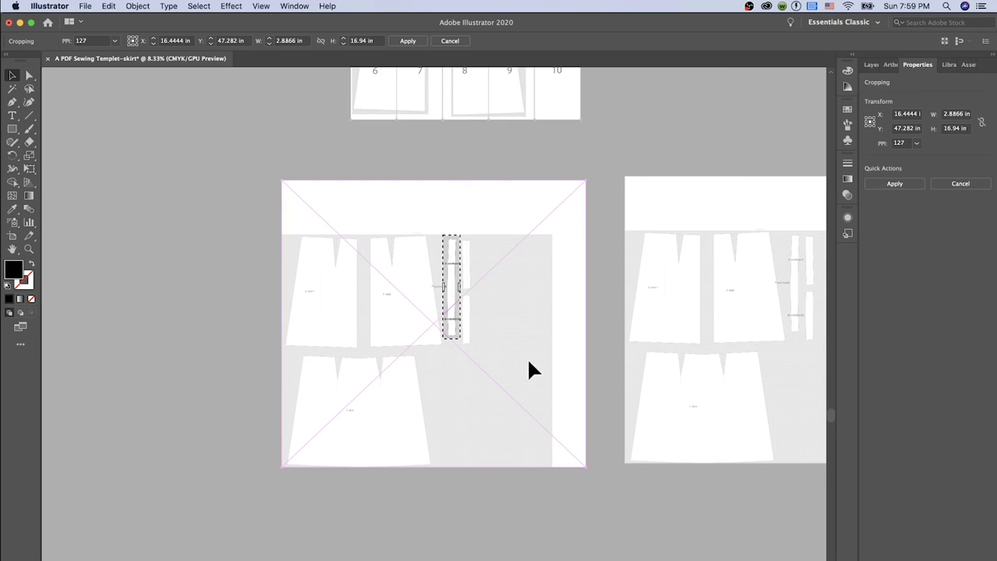
Tighten the crop frame around the long F-waistband strip to about 2.18 by 16.55 in and apply the crop.
key("super+equal")
key("super+equal")
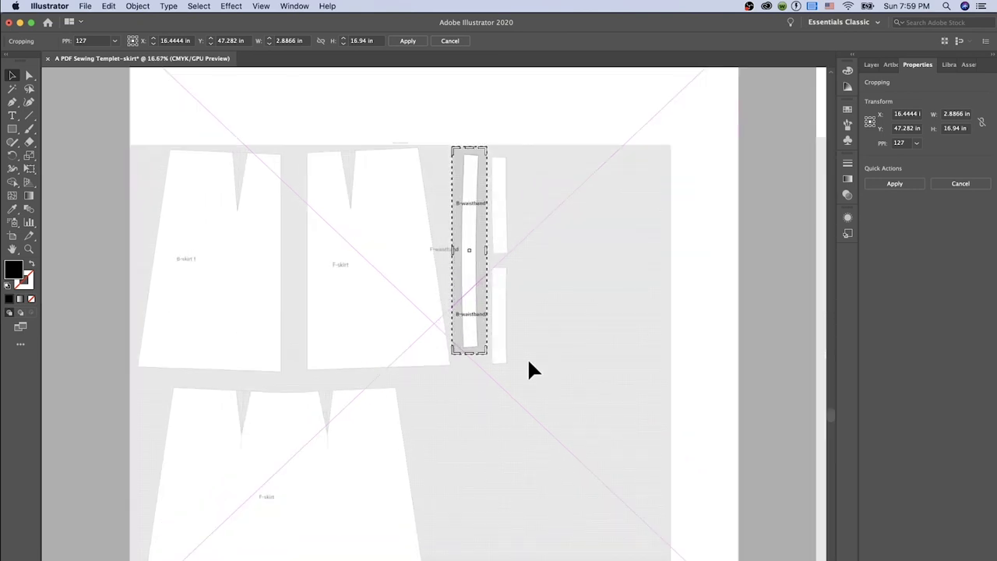
key("super+equal")
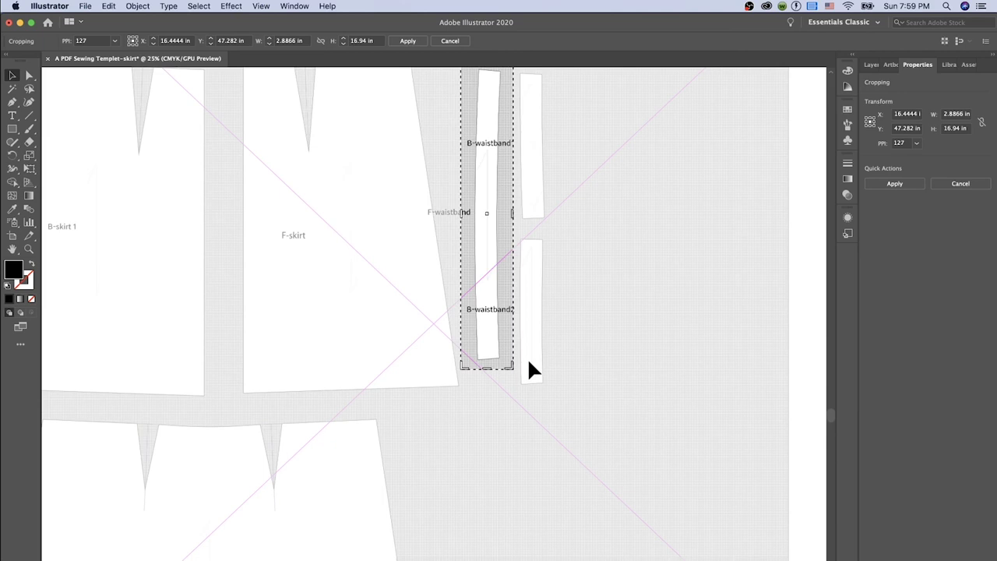
key("super+minus")
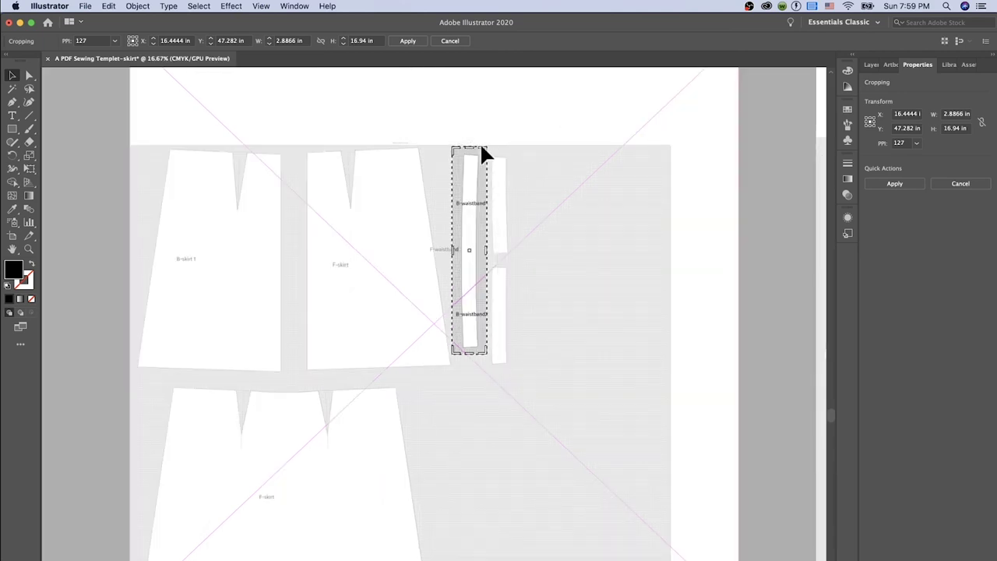
left_click_drag(487, 149, 488, 152)
left_click_drag(487, 255, 459, 256)
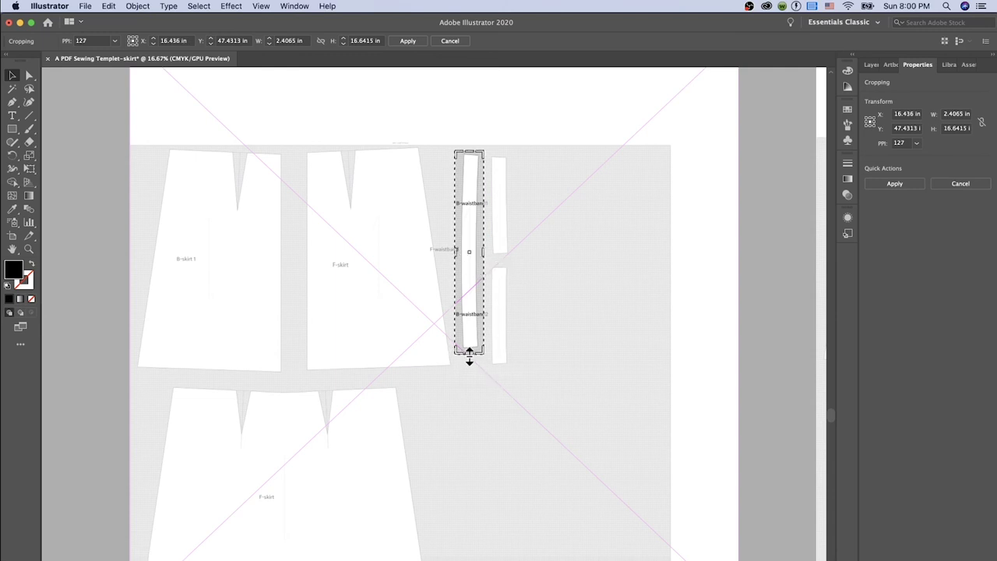
left_click_drag(469, 354, 471, 352)
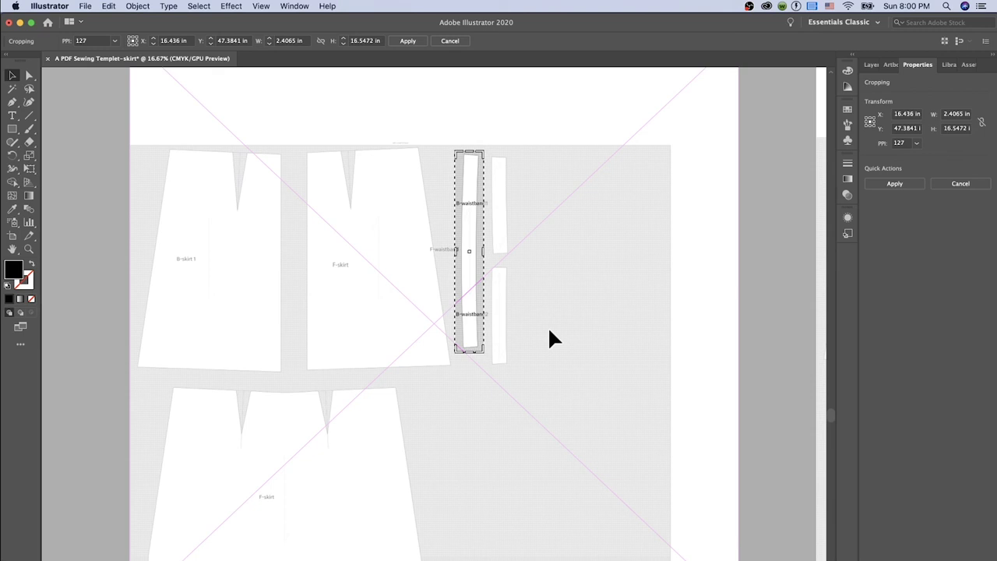
left_click_drag(459, 253, 482, 252)
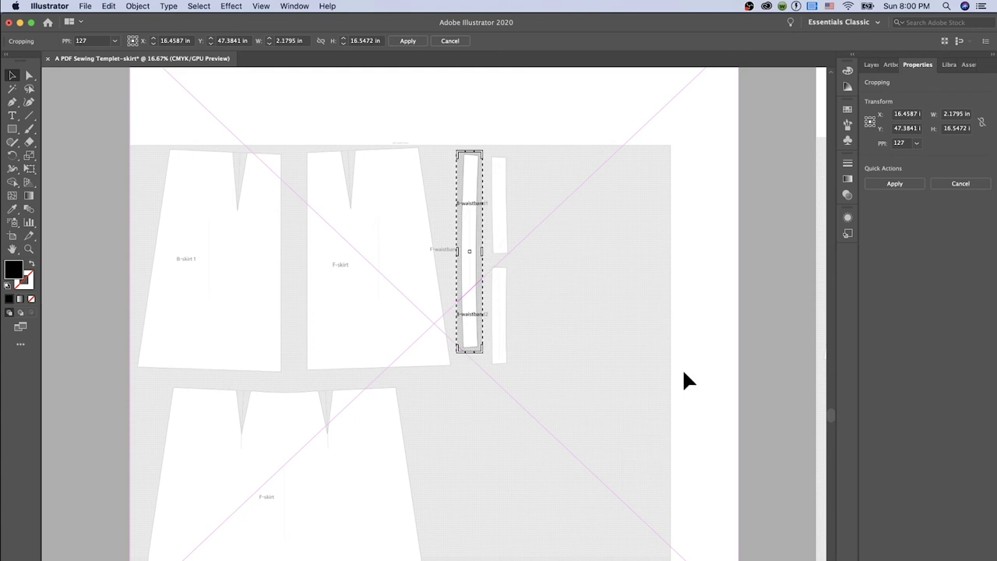
key("Return")
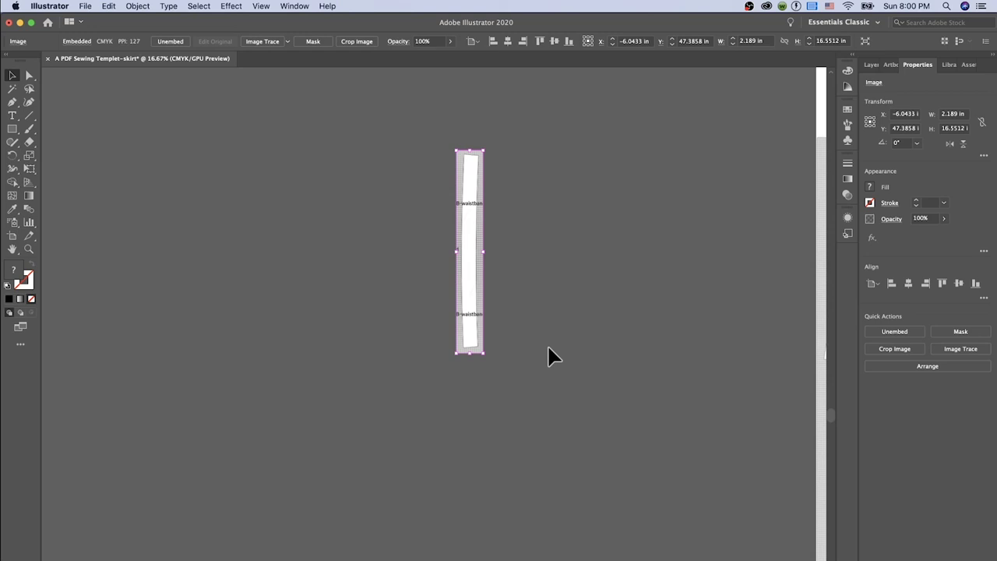
Move the cropped long waistband strip onto the artboards so it runs vertically across pages 5 and 10.
key("super+minus")
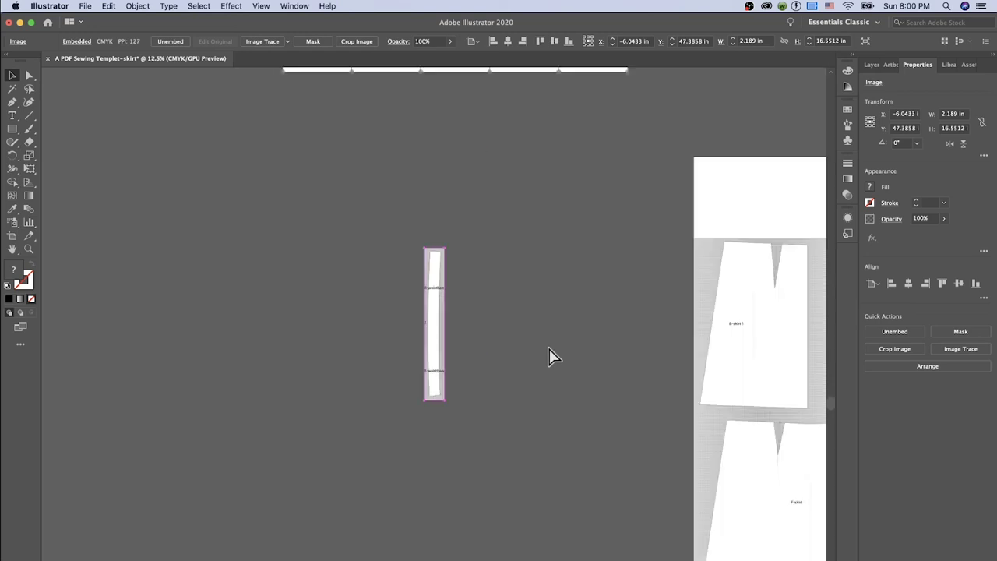
key("super+minus")
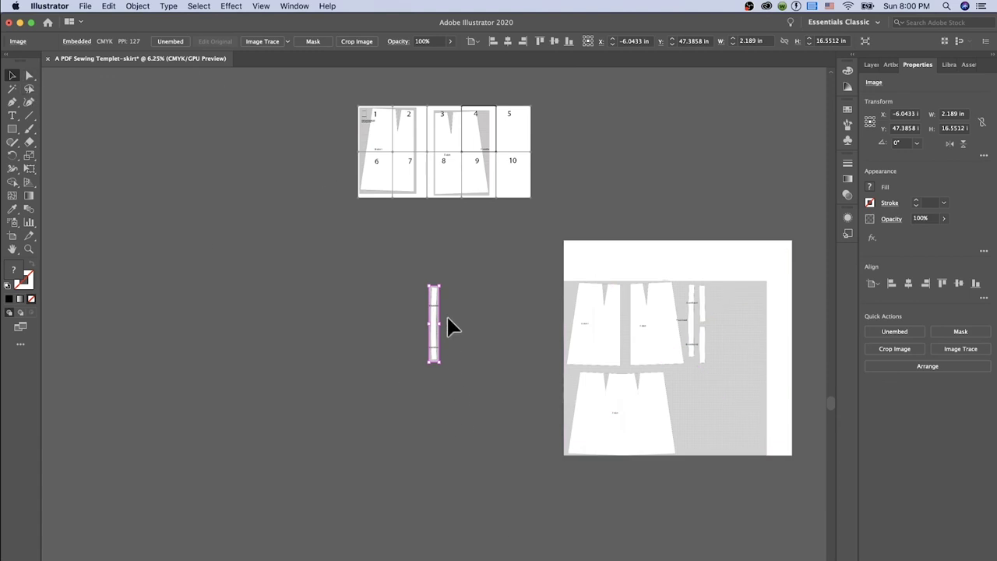
left_click_drag(435, 331, 504, 146)
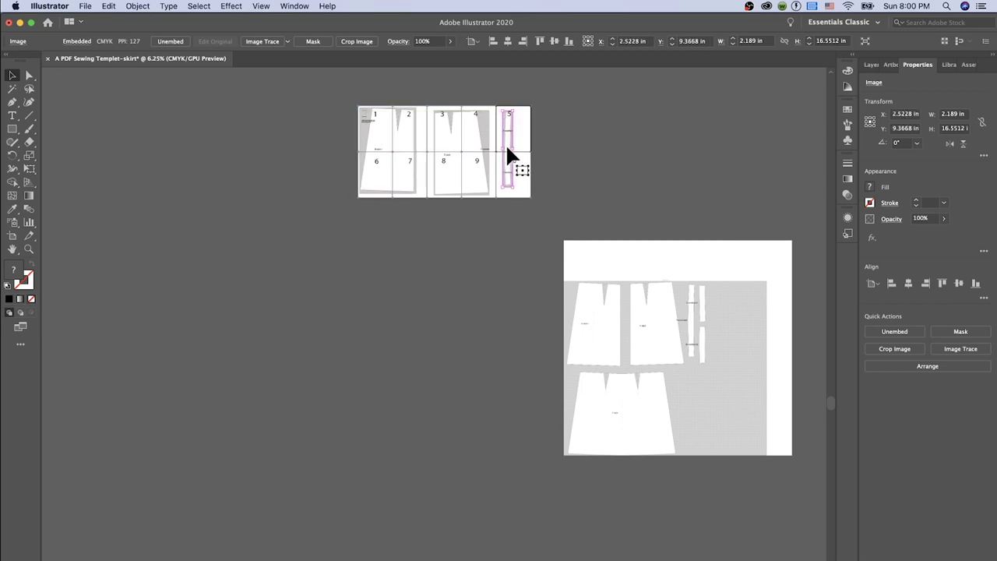
left_click_drag(504, 145, 500, 144)
left_click(618, 144)
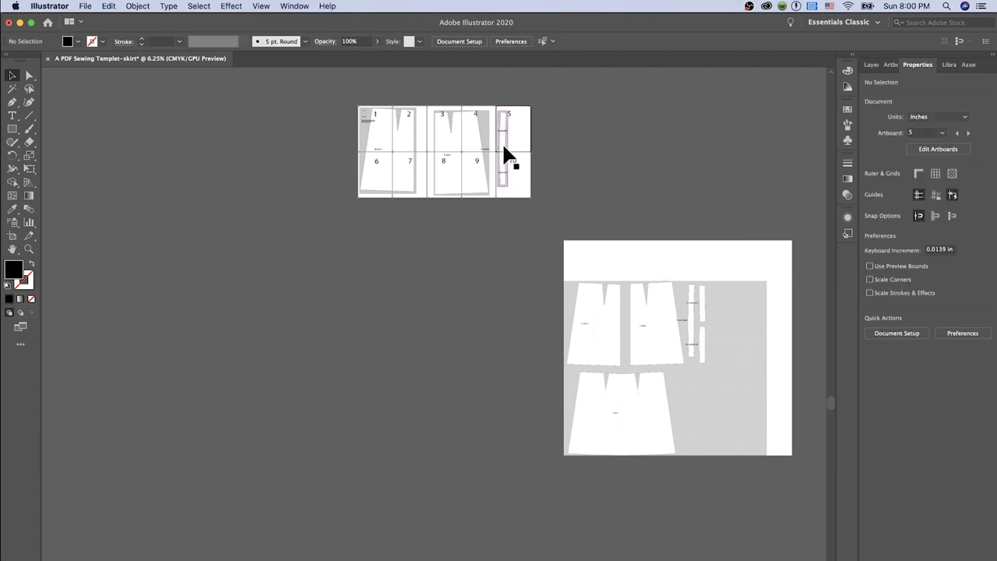
left_click(503, 144)
left_click_drag(504, 140, 504, 140)
left_click(633, 131)
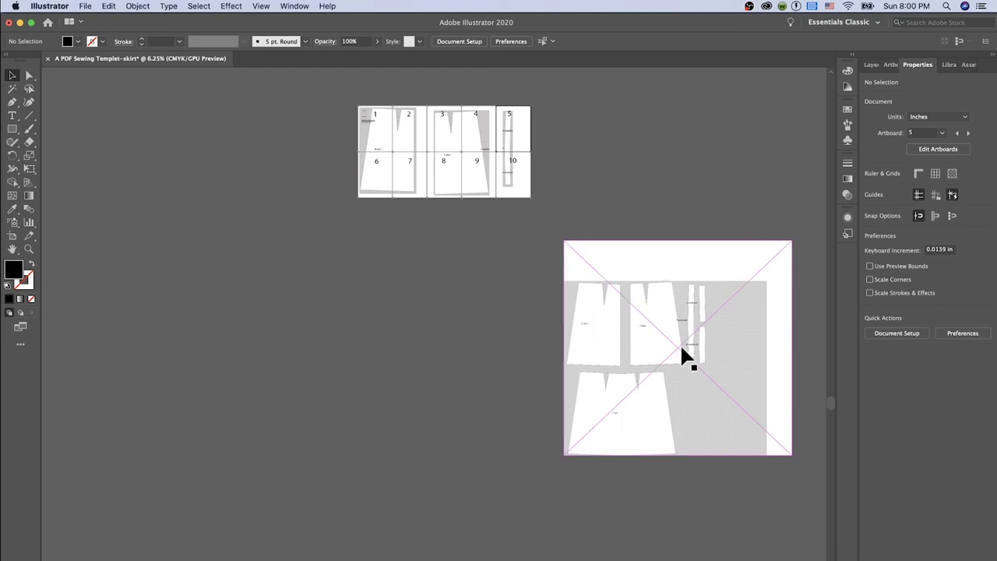
Start cropping the linked pattern image and narrow the frame to about 2.91 in wide around the two short waistband strips.
left_click(724, 355)
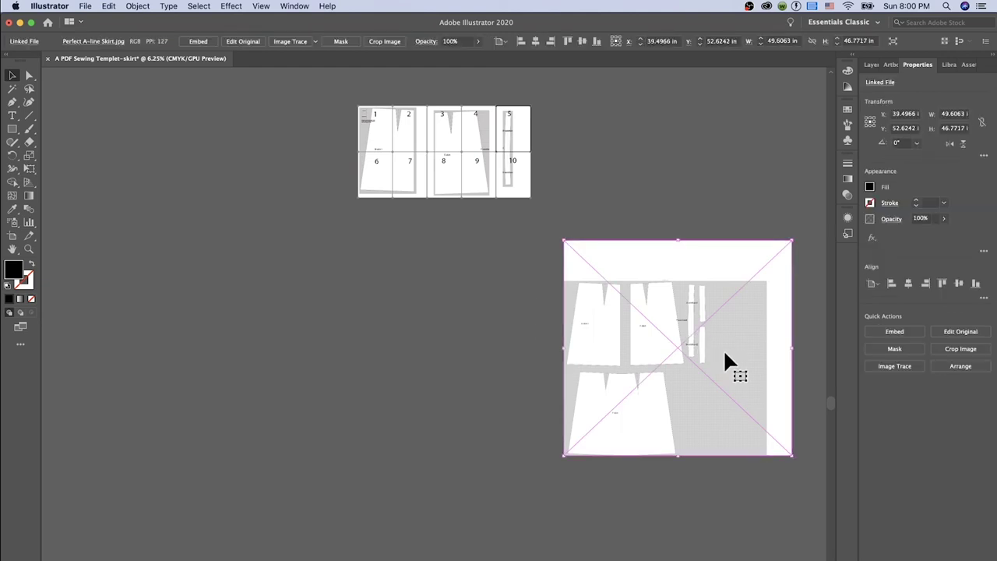
left_click(961, 349)
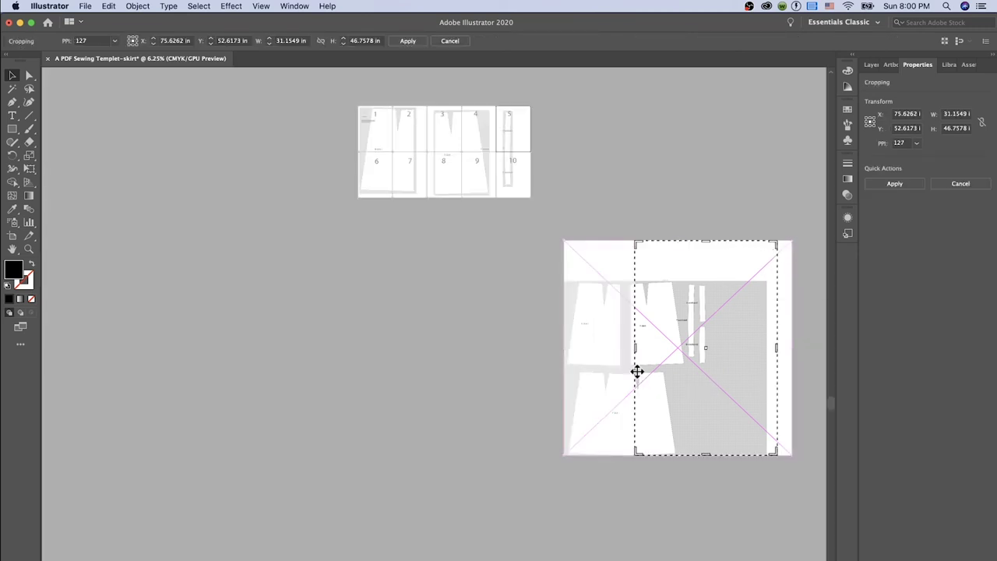
left_click_drag(636, 351, 697, 356)
left_click_drag(775, 348, 710, 347)
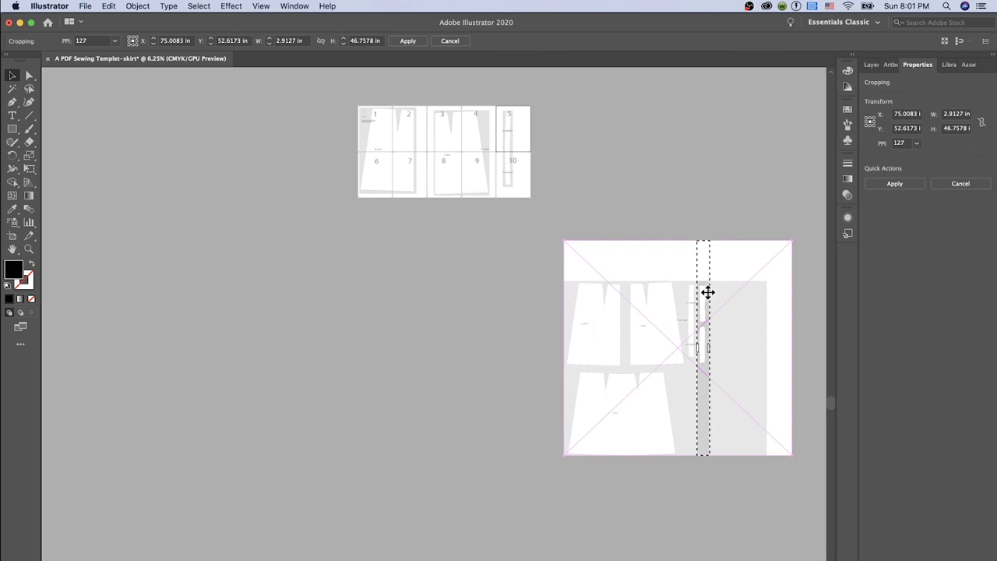
key("super+equal")
key("super+equal")
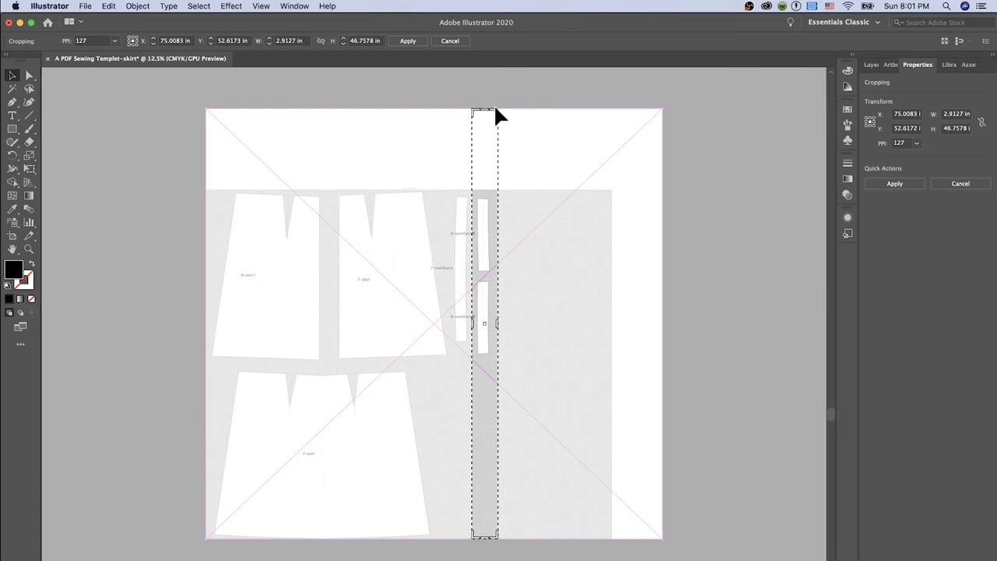
Tighten the crop frame around the upper short waistband strip to about 2.06 by 8.66 in and apply the crop.
left_click_drag(496, 111, 494, 196)
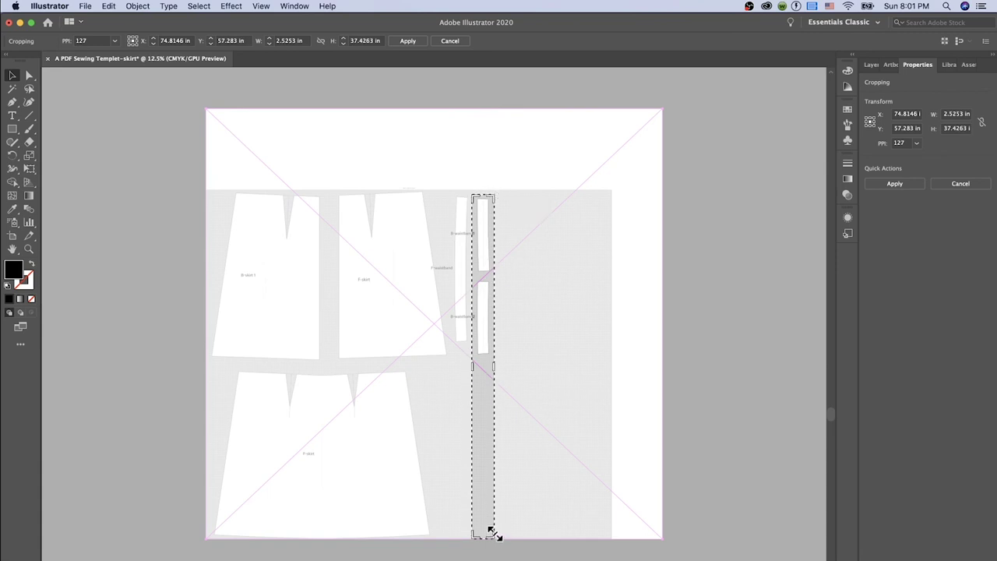
left_click_drag(491, 535, 493, 274)
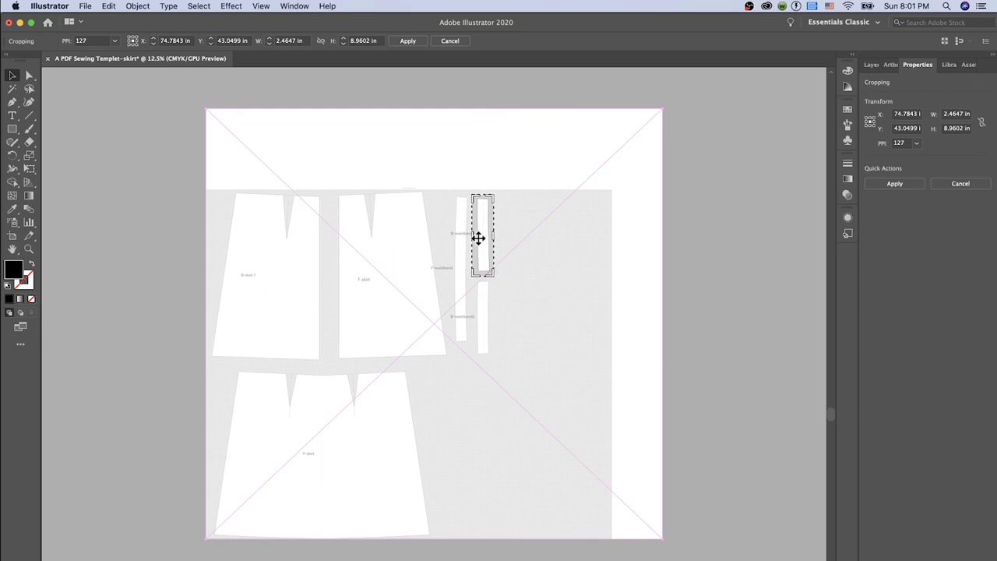
left_click_drag(473, 235, 493, 238)
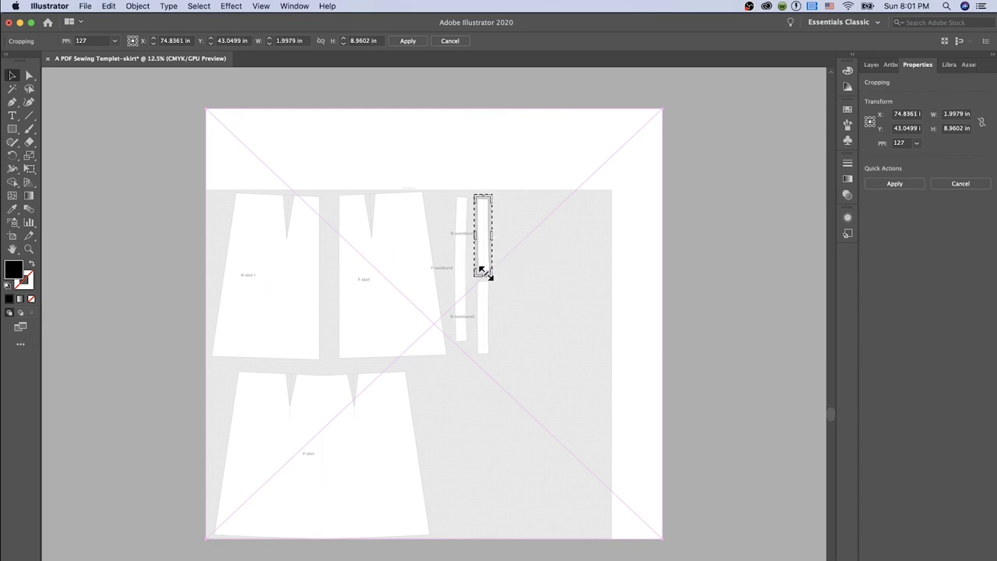
left_click_drag(490, 278, 493, 273)
left_click_drag(493, 236, 493, 236)
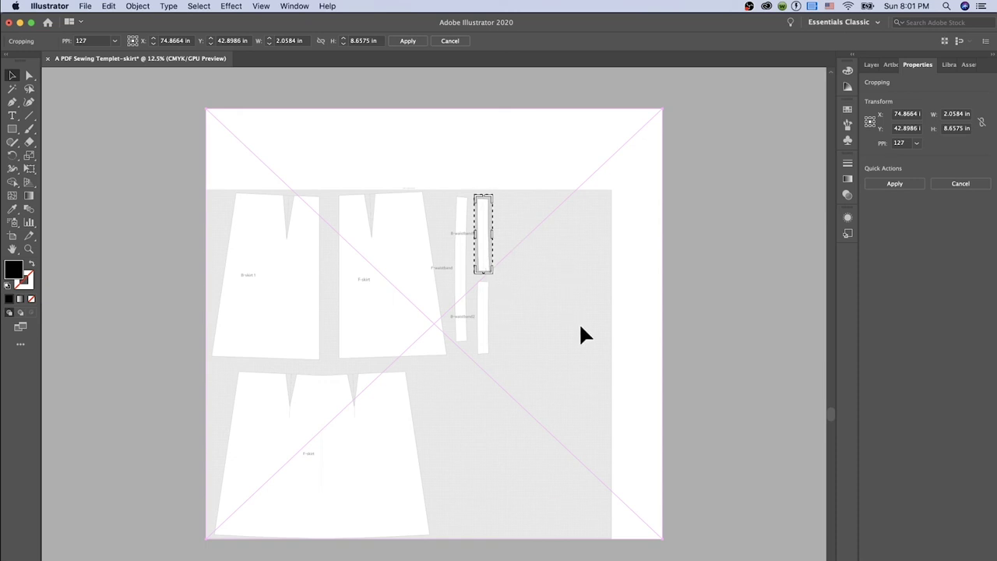
key("Return")
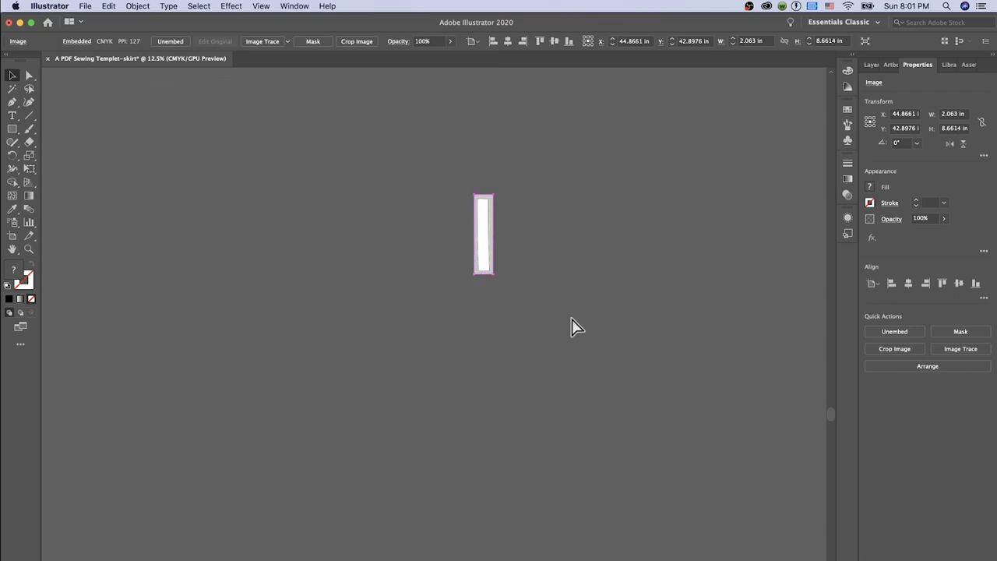
Move the cropped short waistband strip onto page 5, beside the long strip and fully within the page.
key("super+minus")
left_click(561, 322)
left_click_drag(561, 322, 379, 157)
left_click(482, 170)
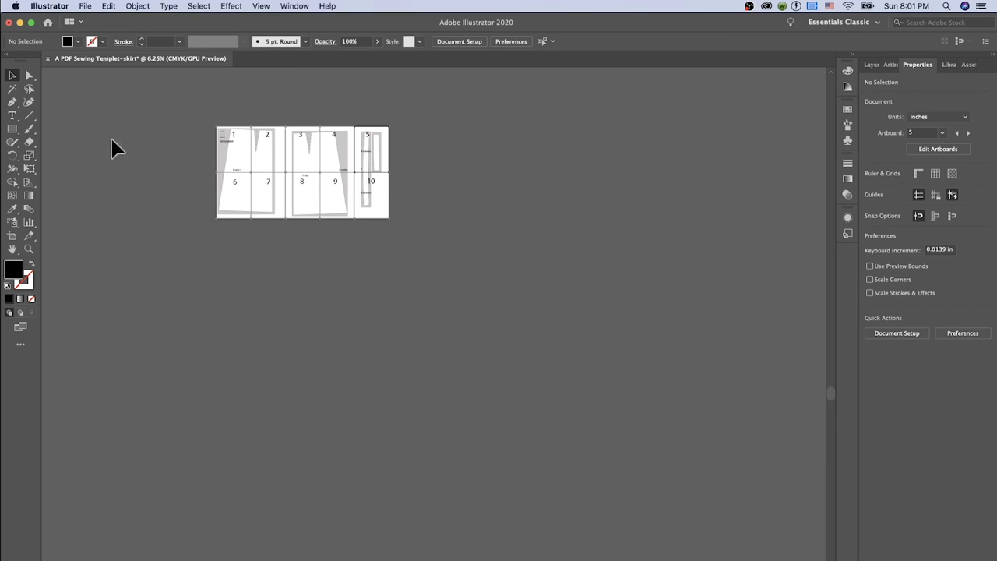
key("super+equal")
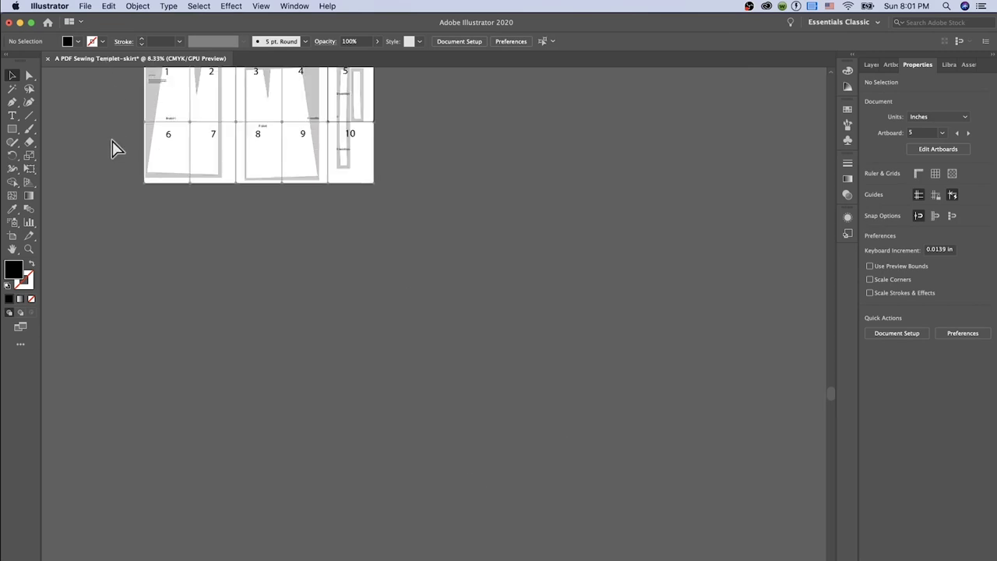
scroll(110, 136, "down", 3)
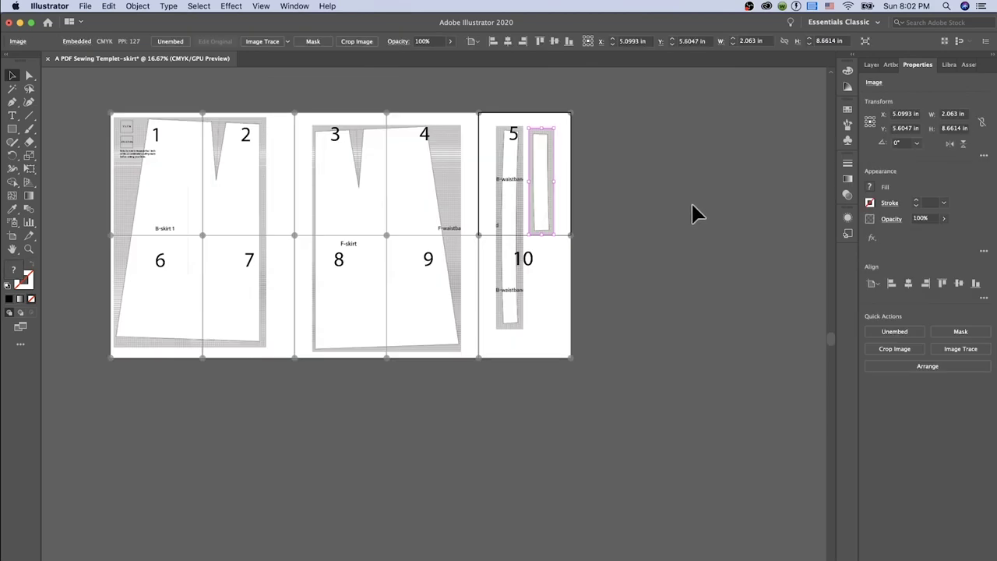
left_click_drag(540, 173, 540, 169)
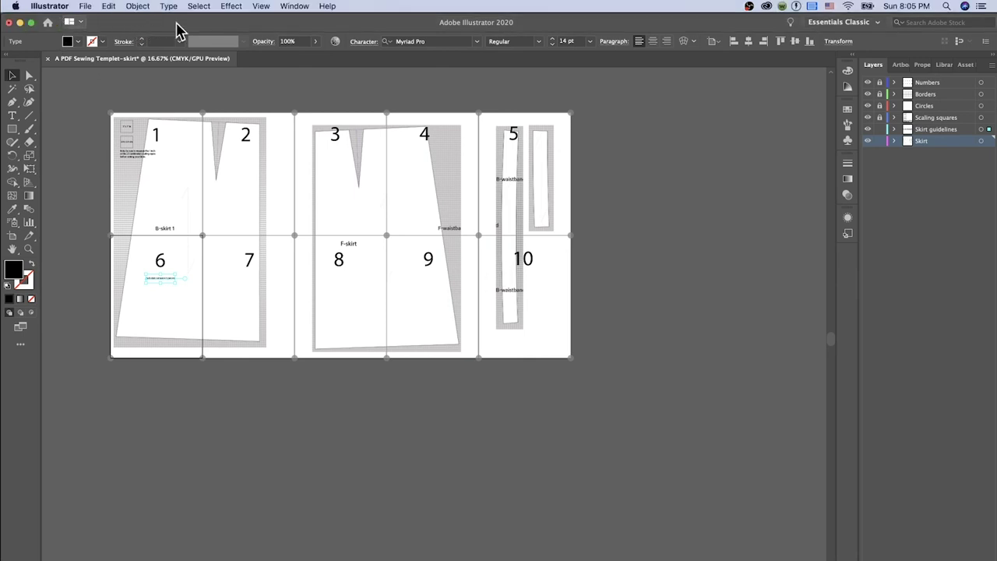
Save all artboards as the Adobe PDF file "A PDF Sewing Templet-skirt.pdf" in the "How to Make a pdf pattern templates" folder.
left_click(84, 8)
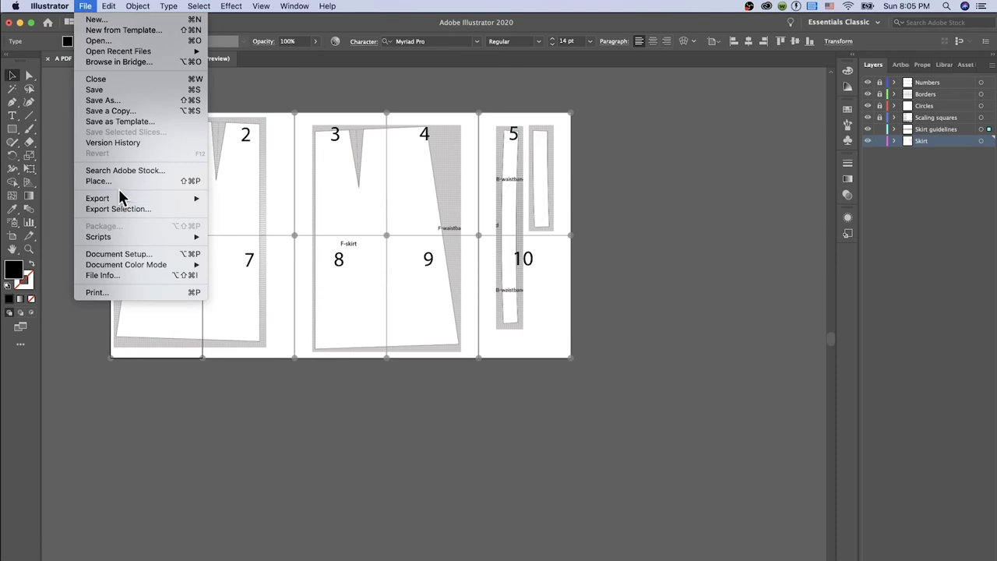
left_click(125, 104)
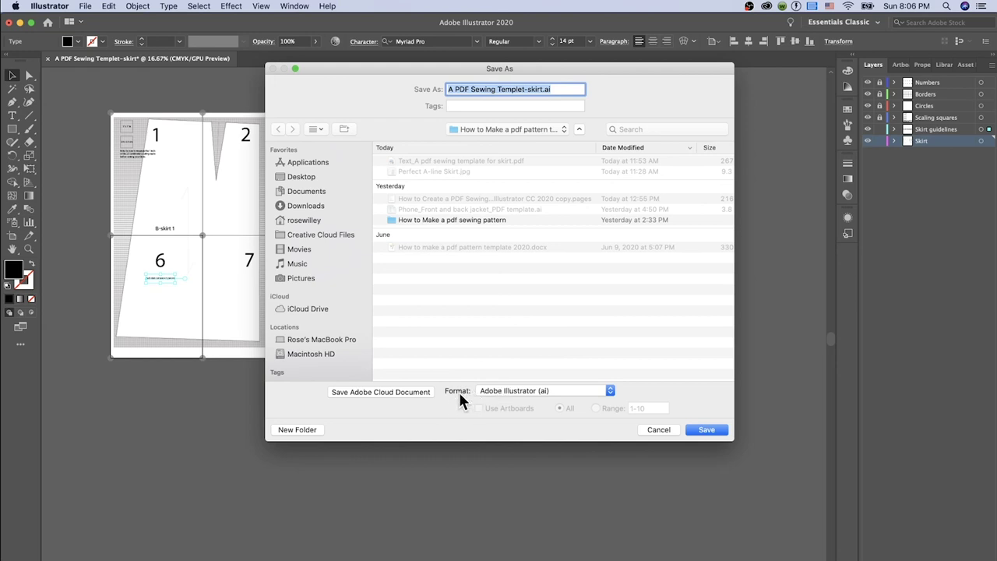
left_click(611, 392)
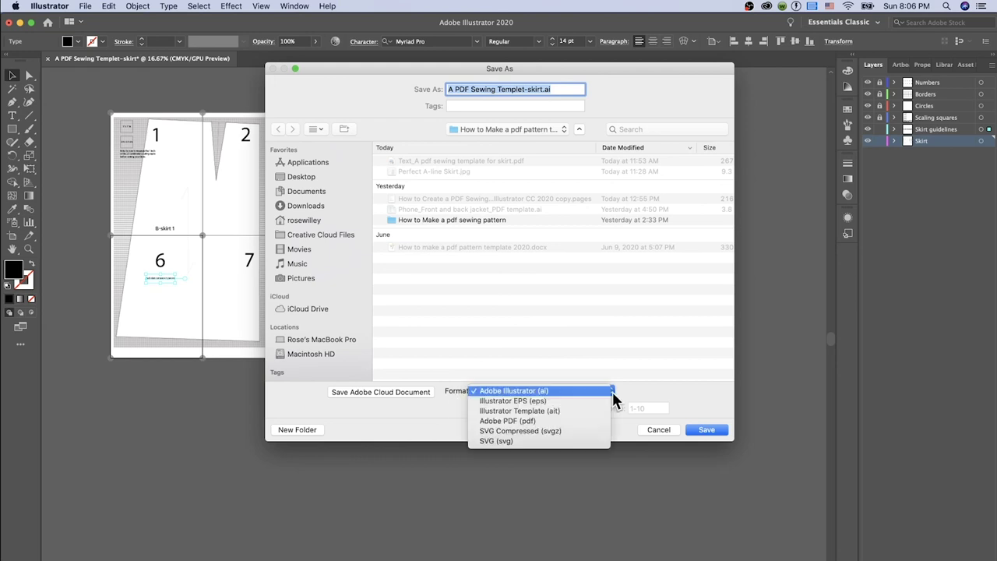
left_click(557, 423)
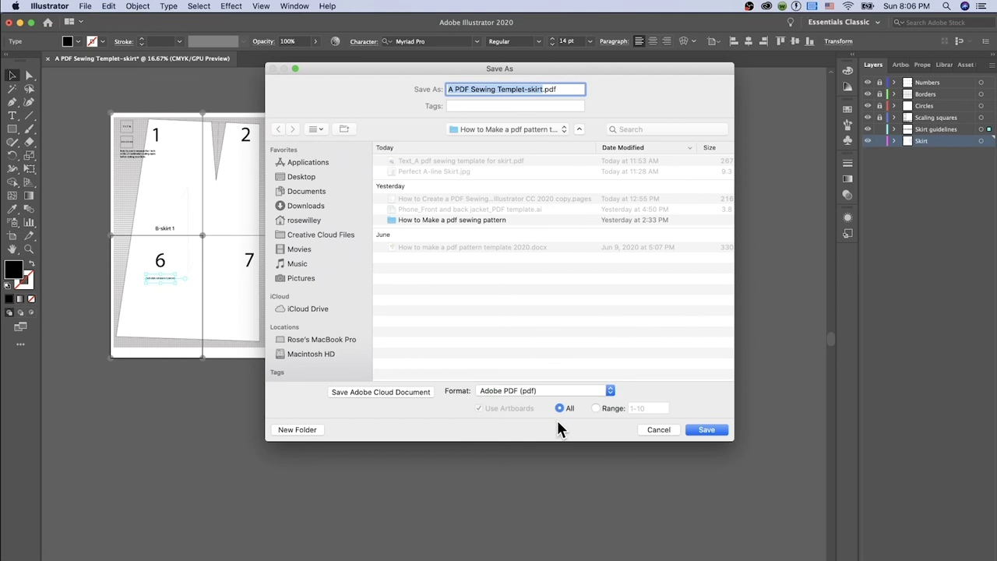
left_click(540, 129)
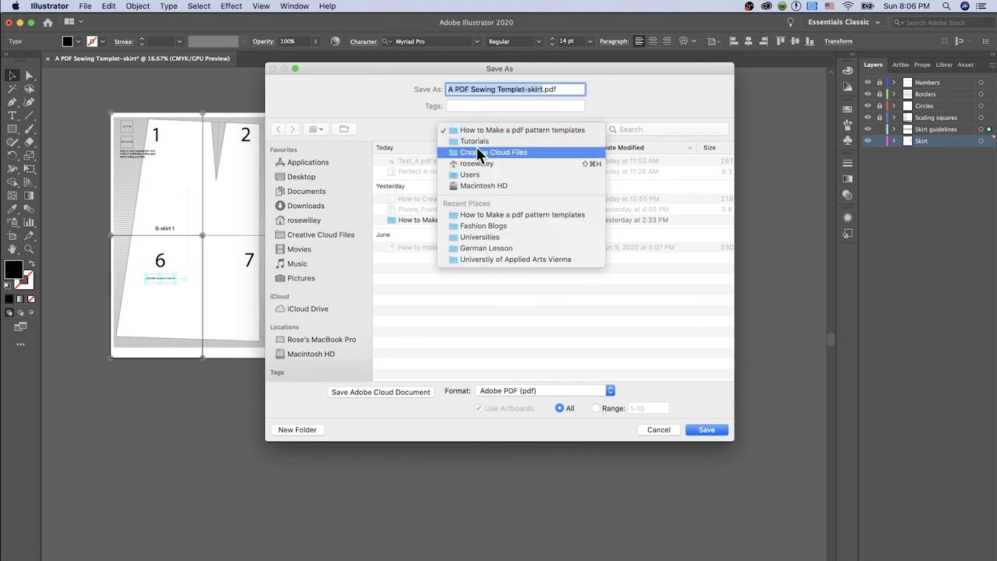
left_click(521, 130)
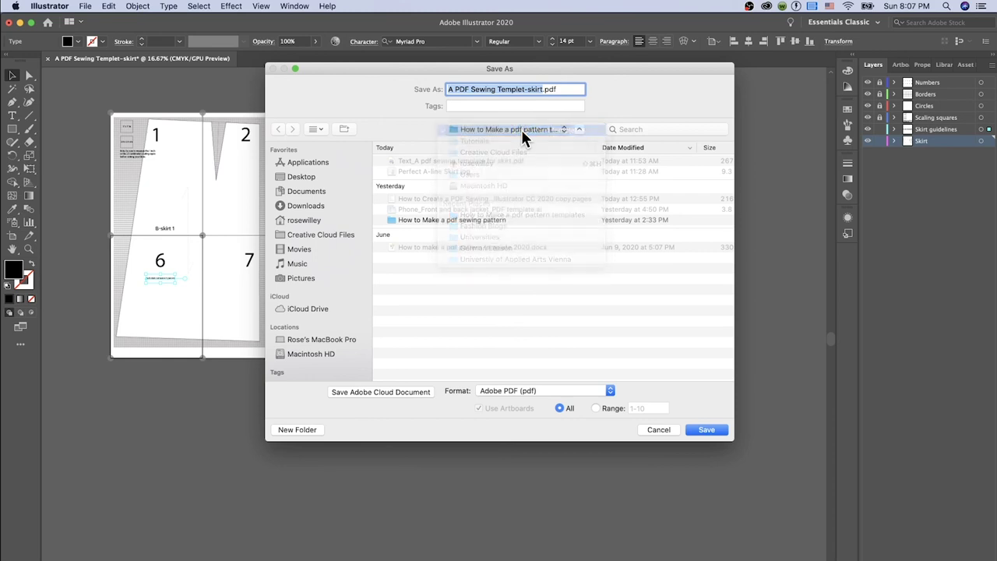
left_click(719, 435)
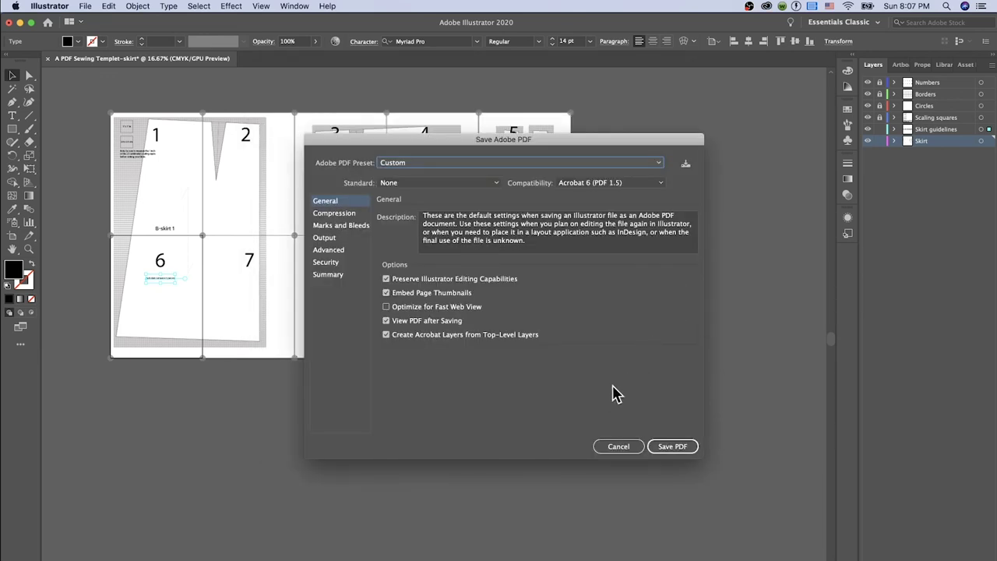
Save the PDF with Preserve Illustrator Editing Capabilities off and Optimize for Fast Web View on, accepting the editing warning with Don't Show Again enabled.
left_click_drag(625, 140, 628, 109)
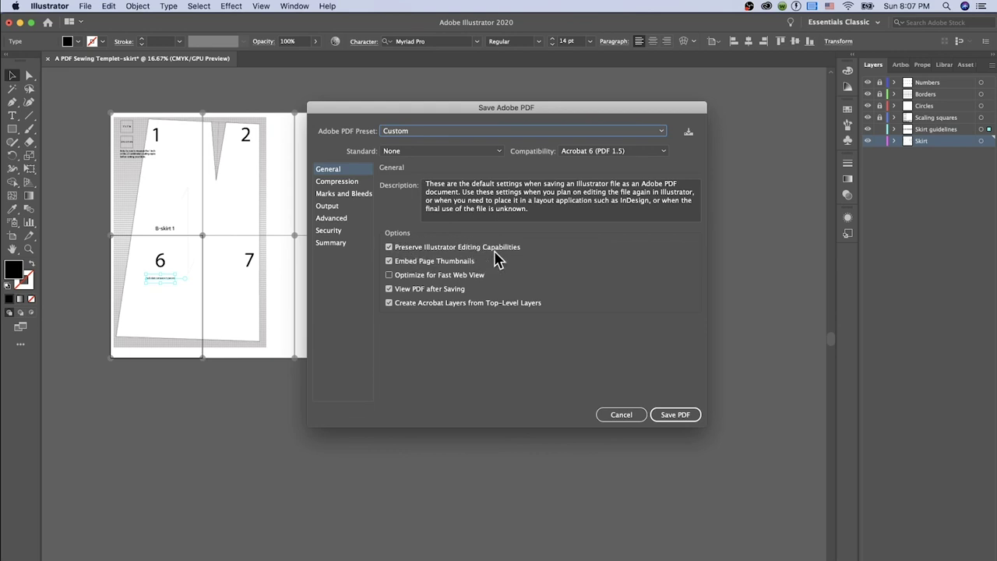
left_click(390, 247)
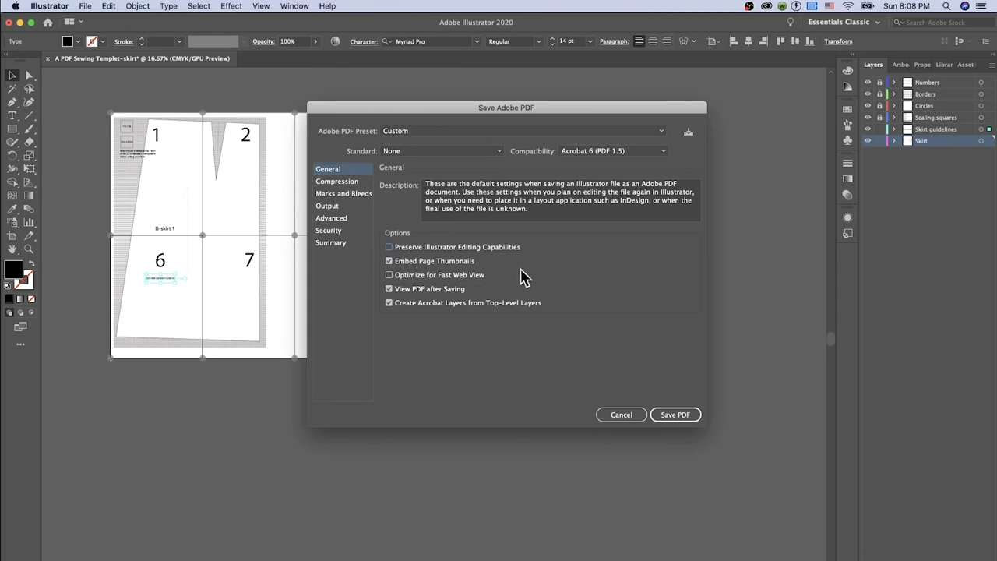
left_click(390, 275)
left_click(685, 419)
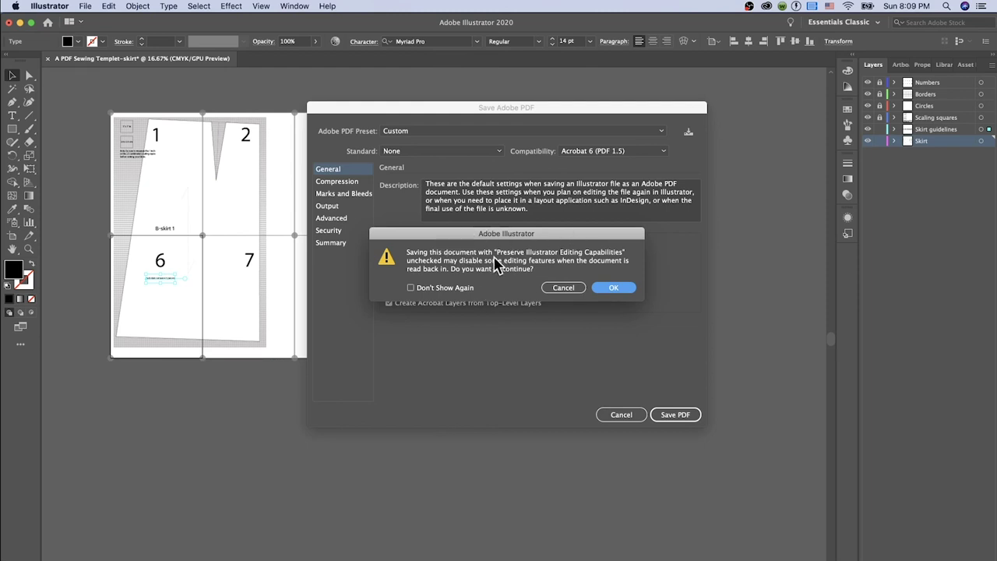
left_click(411, 288)
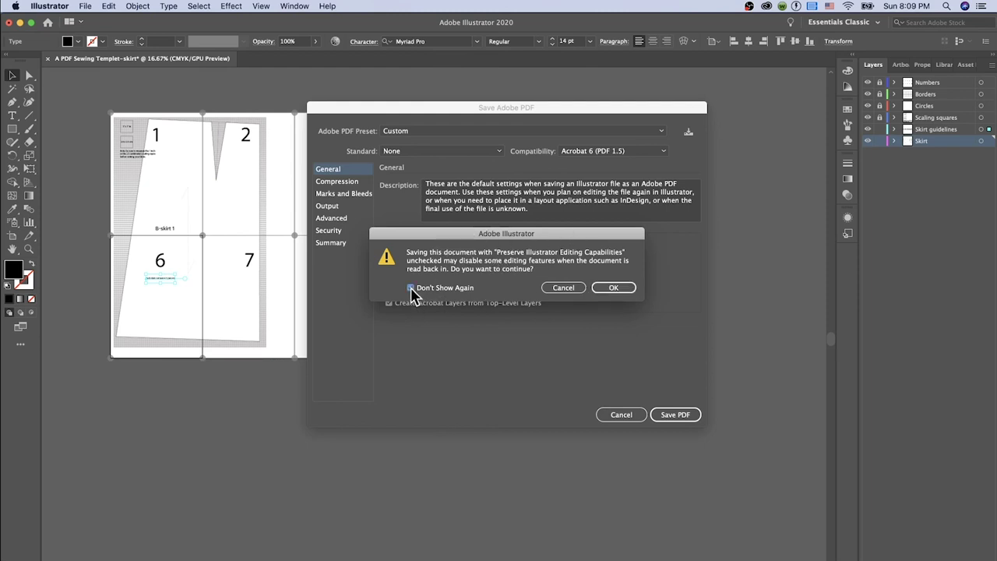
left_click(620, 294)
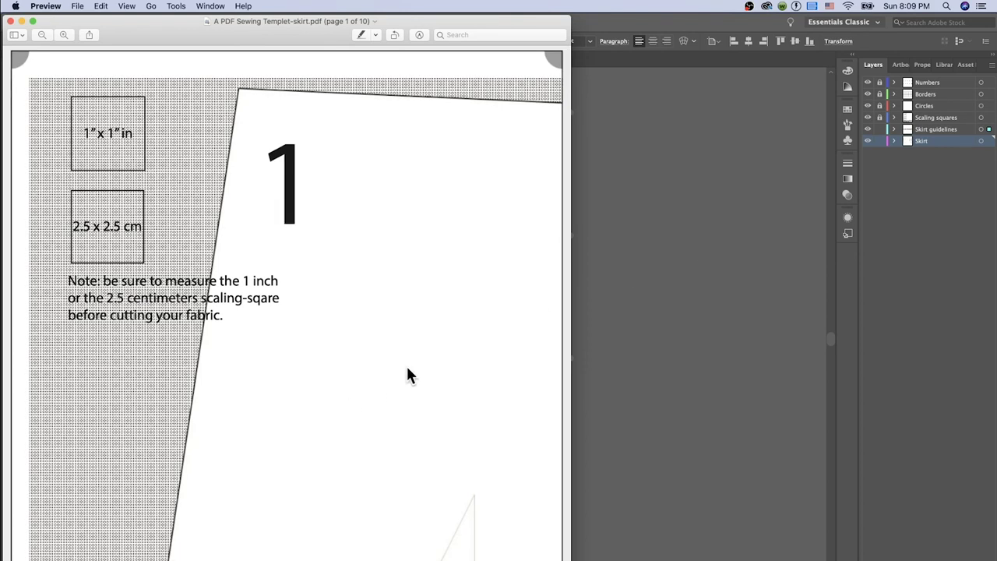
Look through the pages of the saved PDF in Preview to check the scaling squares, page numbers and skirt pieces.
scroll(407, 373, "down", 3)
scroll(407, 374, "up", 1)
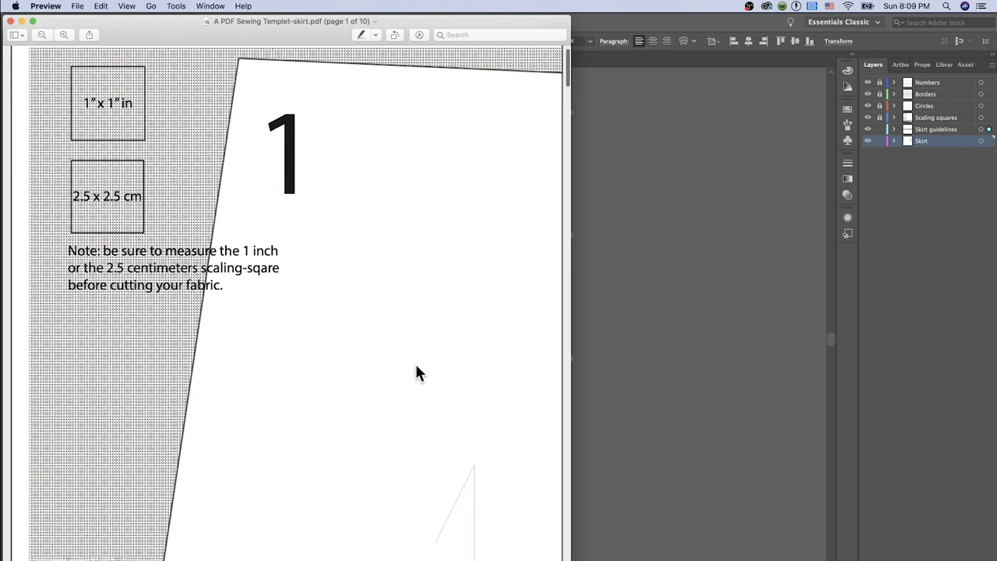
scroll(285, 367, "down", 5)
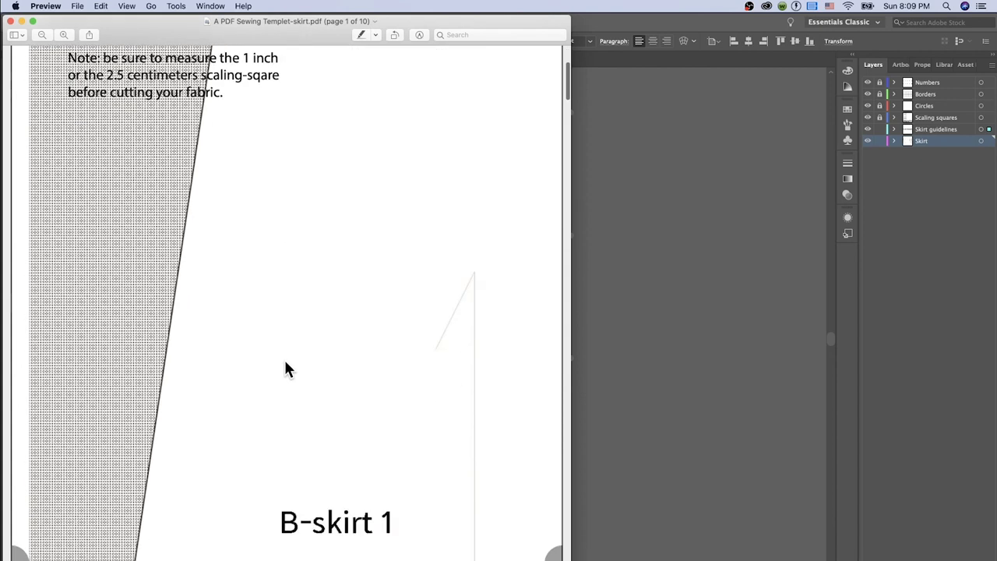
scroll(288, 366, "down", 6)
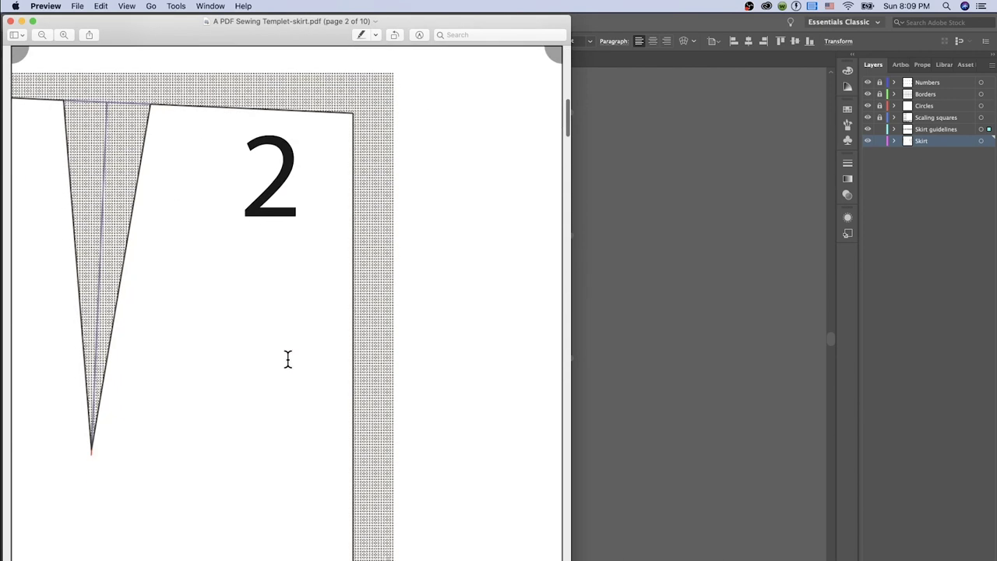
scroll(289, 366, "down", 10)
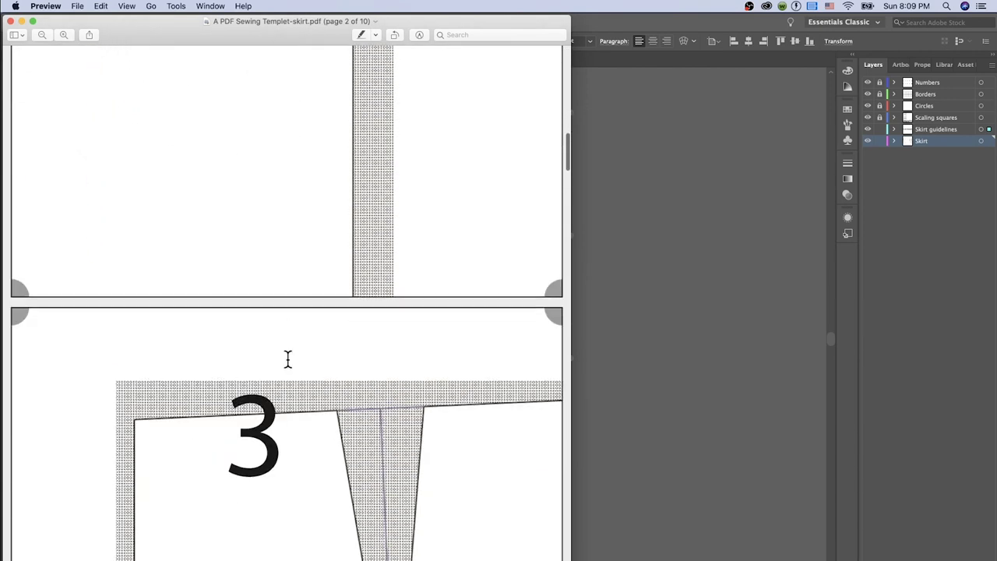
scroll(287, 359, "down", 20)
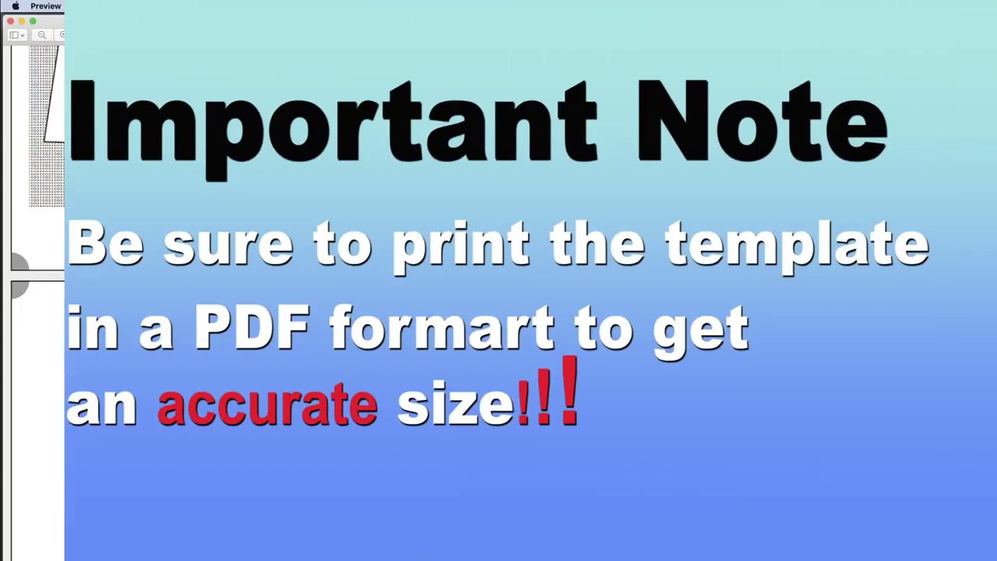
Examine the F-skirt pieces on pages 7 and 8 and the B-waistband strips on page 5 of the saved PDF.
scroll(463, 392, "down", 5)
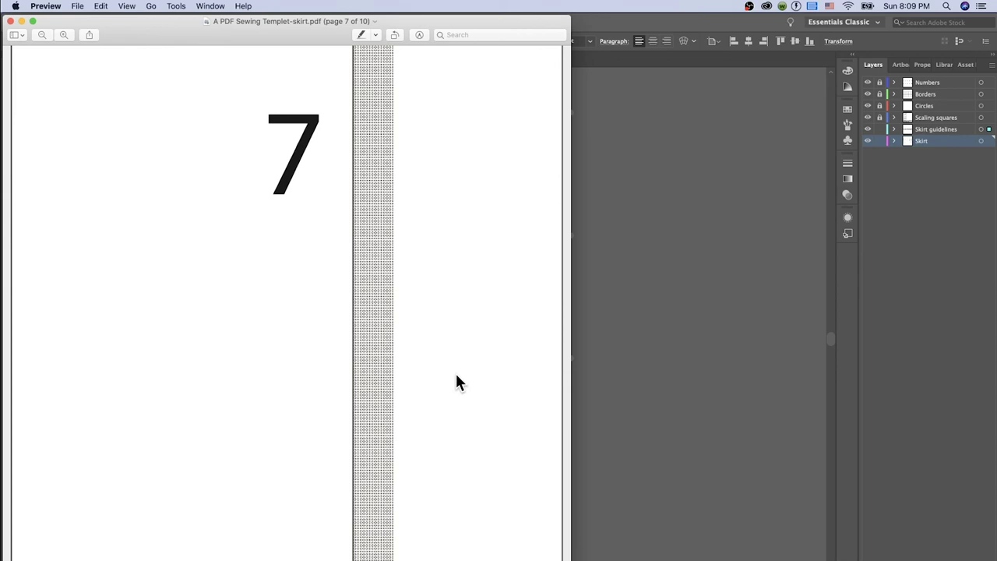
scroll(458, 382, "down", 1)
scroll(457, 382, "down", 10)
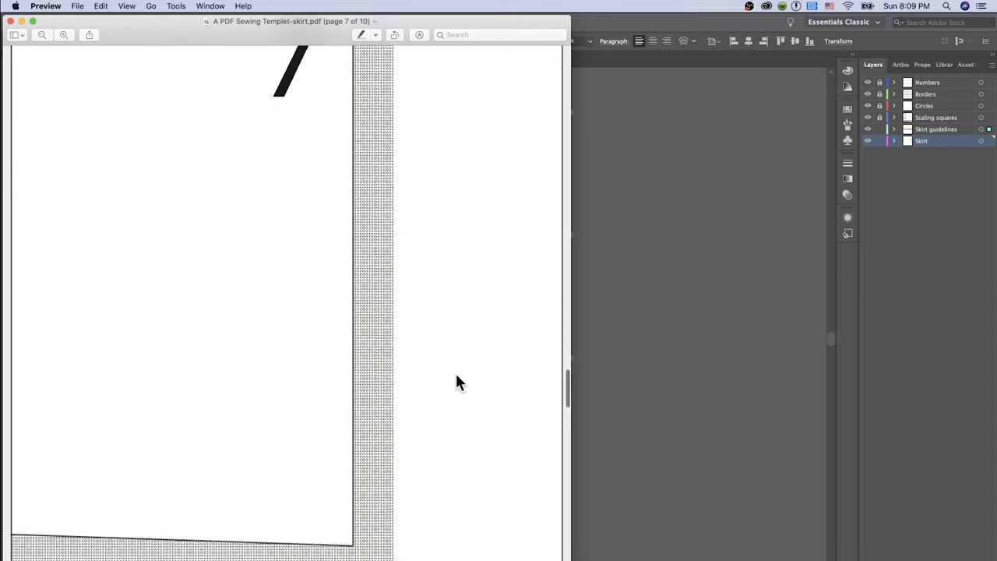
scroll(458, 382, "down", 6)
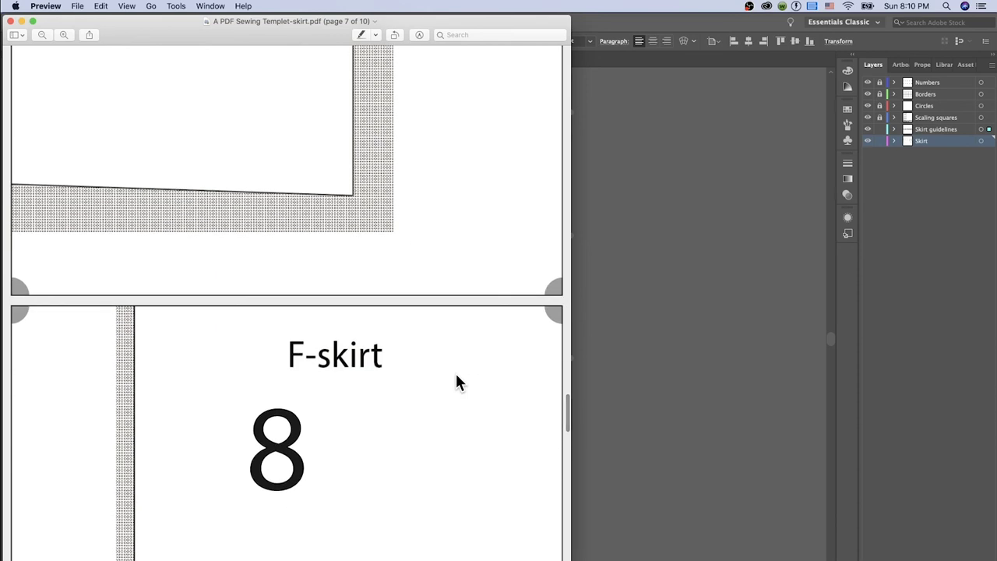
scroll(456, 377, "down", 6)
scroll(458, 382, "down", 5)
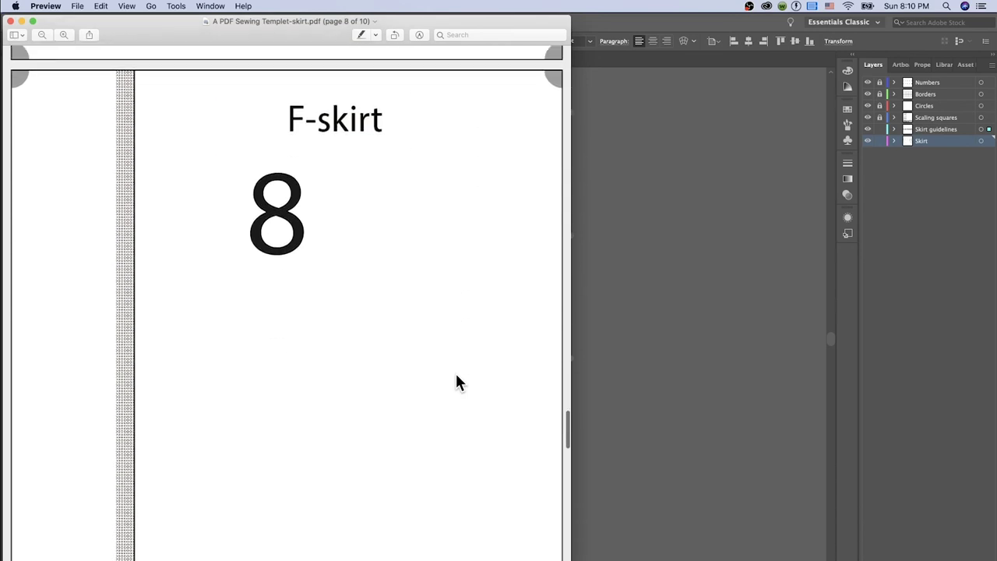
scroll(455, 371, "down", 5)
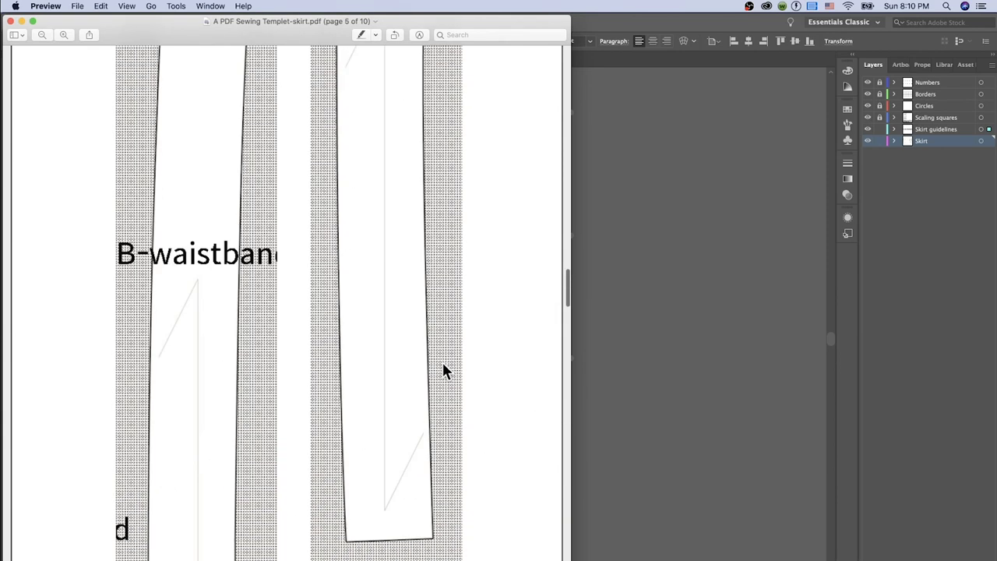
scroll(443, 364, "down", 12)
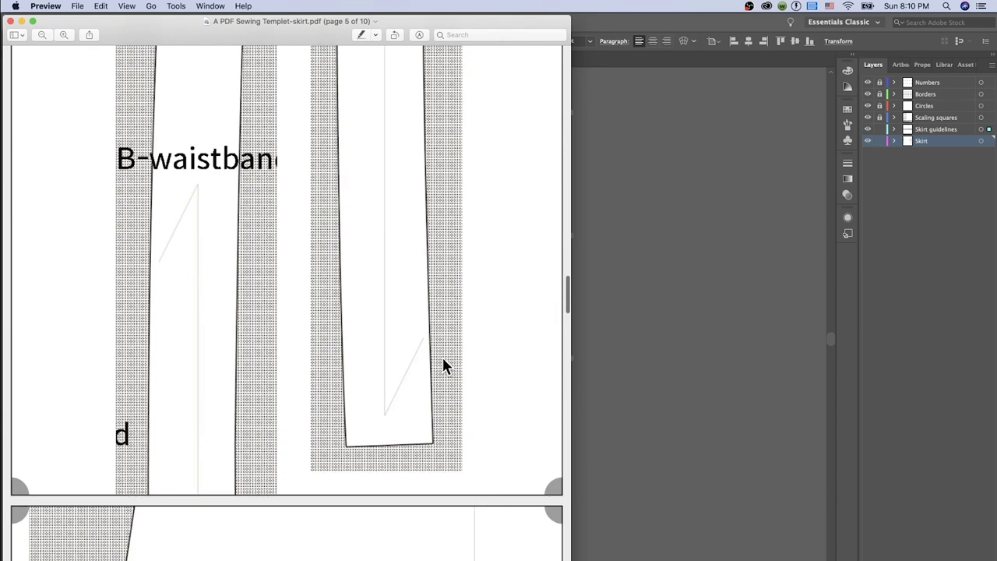